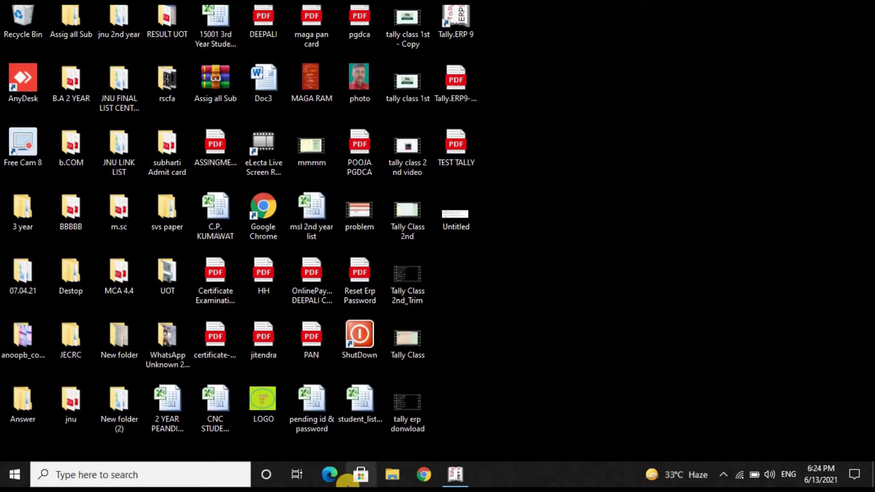
Step: Switch to Tally.ERP 9 and enable bill-wise details, including for non-trading accounts, in the company's accounting features
click(457, 475)
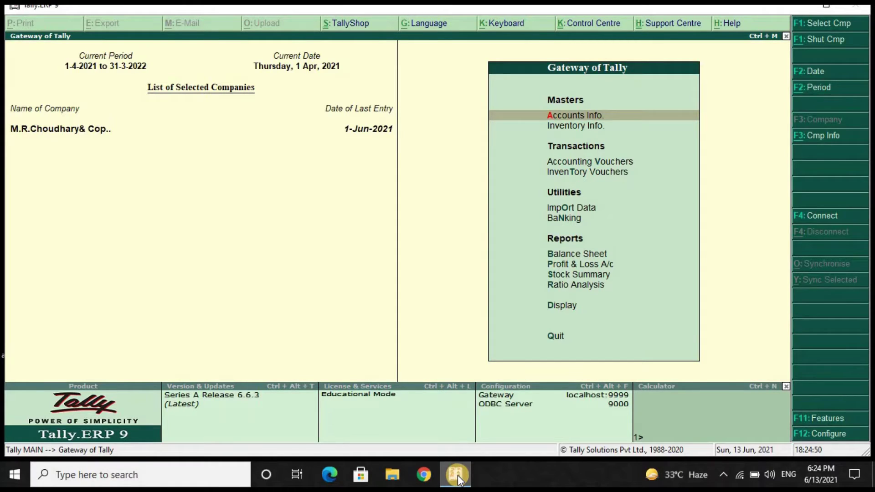
key(F11)
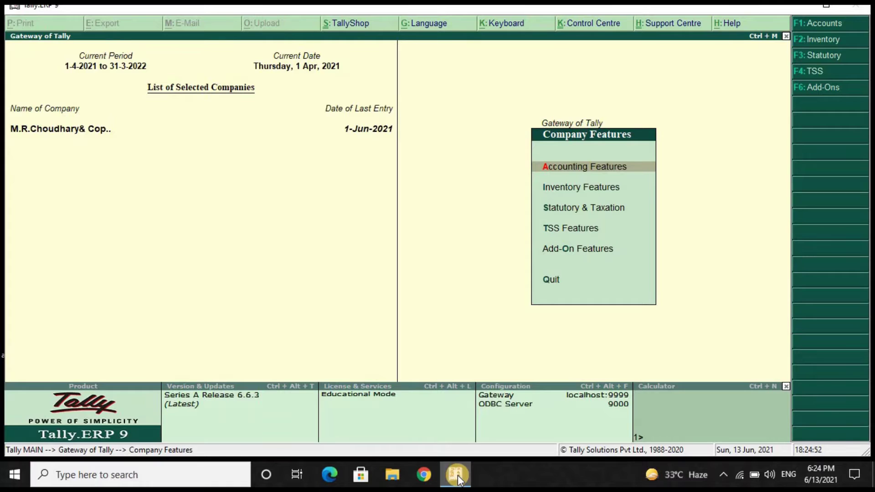
key(Return)
key(Return)
key(Return)
key(Return)
key(Return)
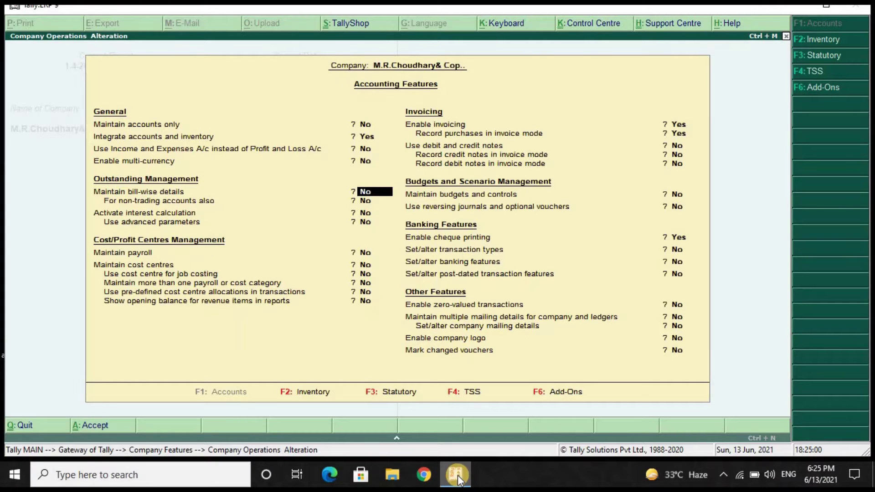
key(y)
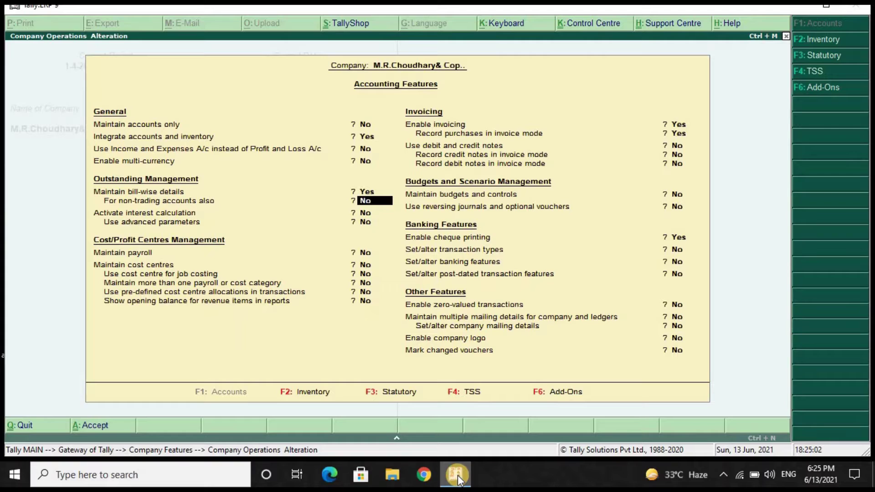
key(y)
key(Return)
key(Return)
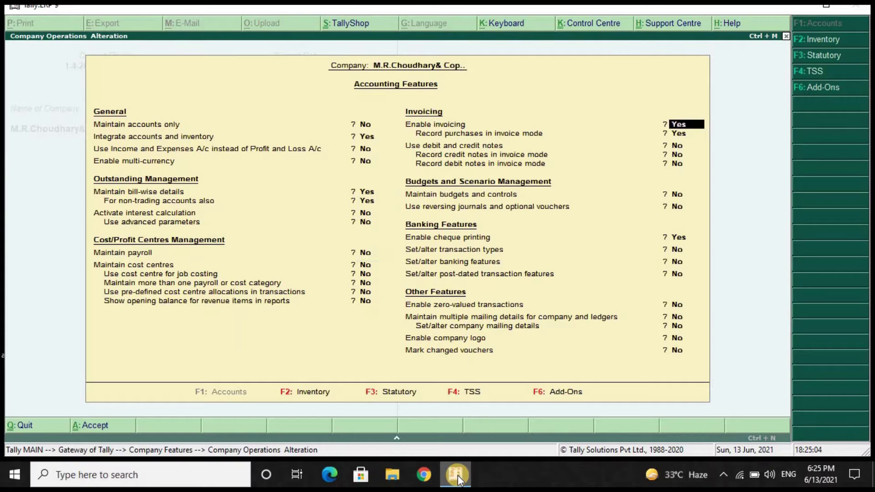
Step: Accept the accounting features with the remaining options as they are, and return to the Gateway of Tally
key(Return)
key(Return)
key(Return)
key(Return)
key(Return)
key(Return)
key(Return)
key(Return)
key(Return)
key(Return)
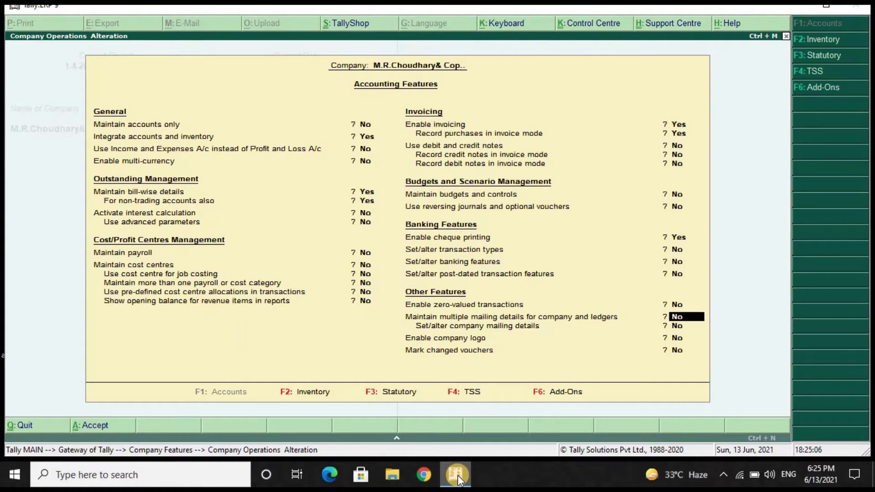
key(Return)
key(Return)
key(Return)
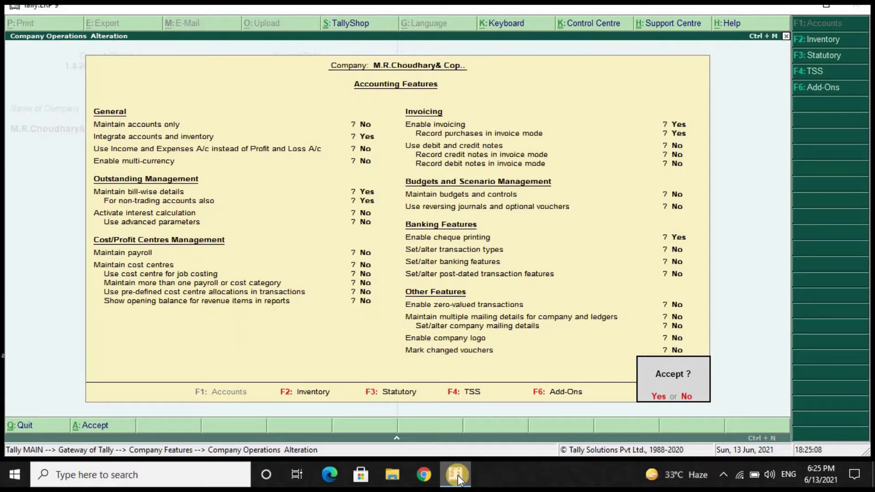
key(Return)
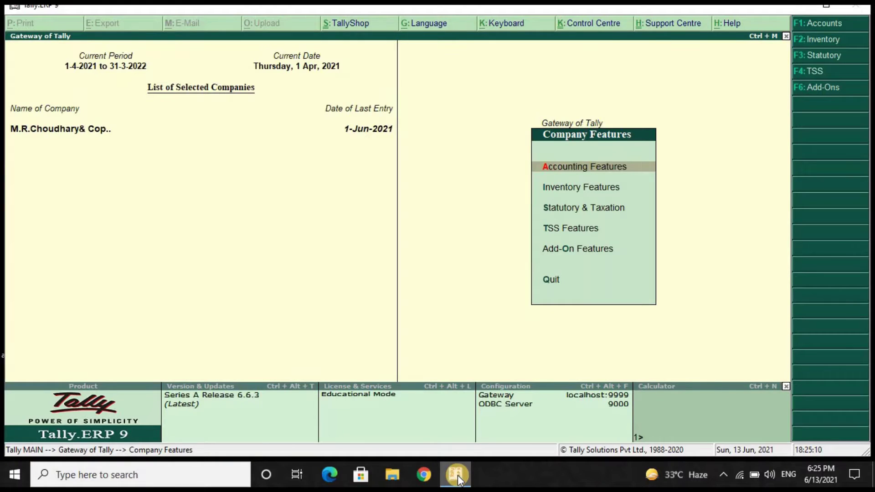
key(Escape)
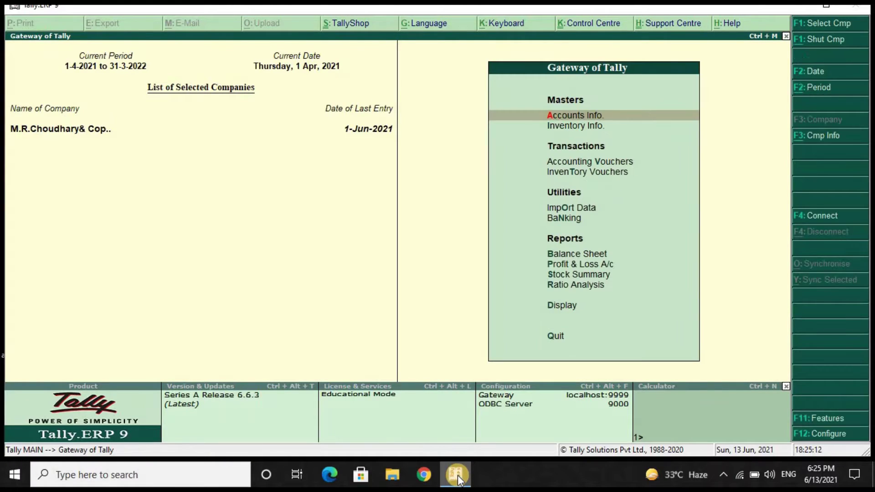
Step: Open a new purchase voucher from the accounting vouchers
key(Down)
key(Down)
key(Down)
key(Up)
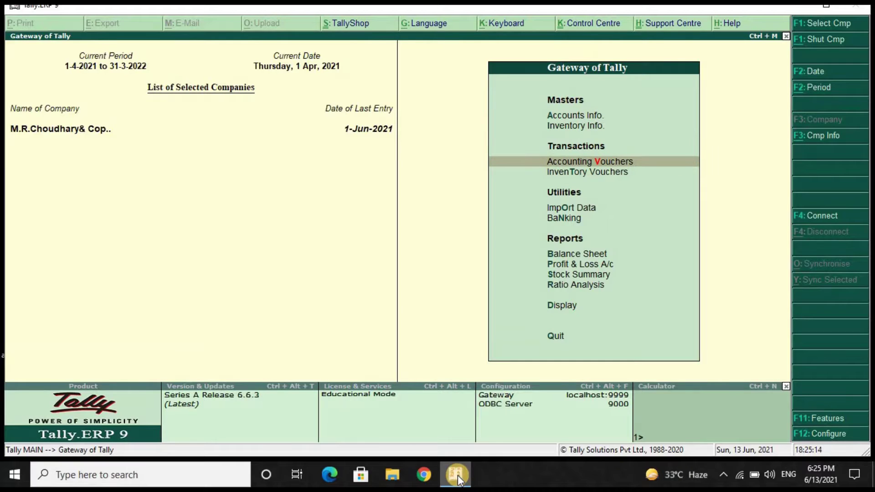
key(Return)
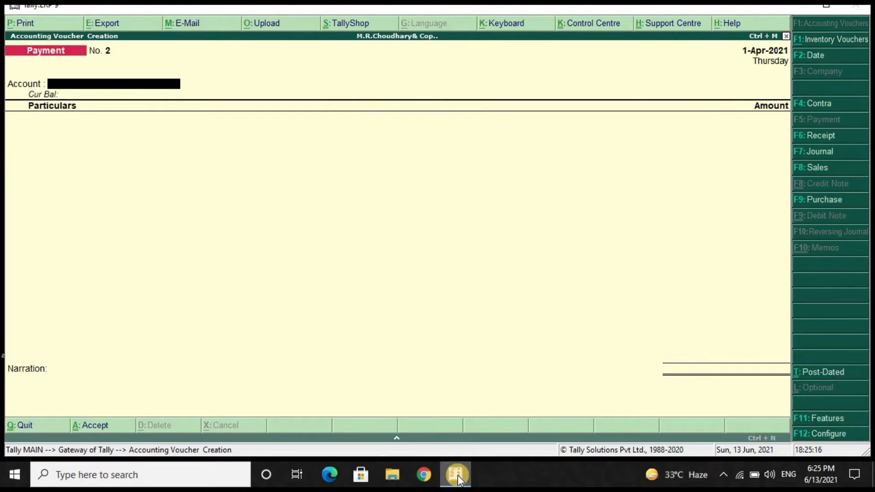
key(F9)
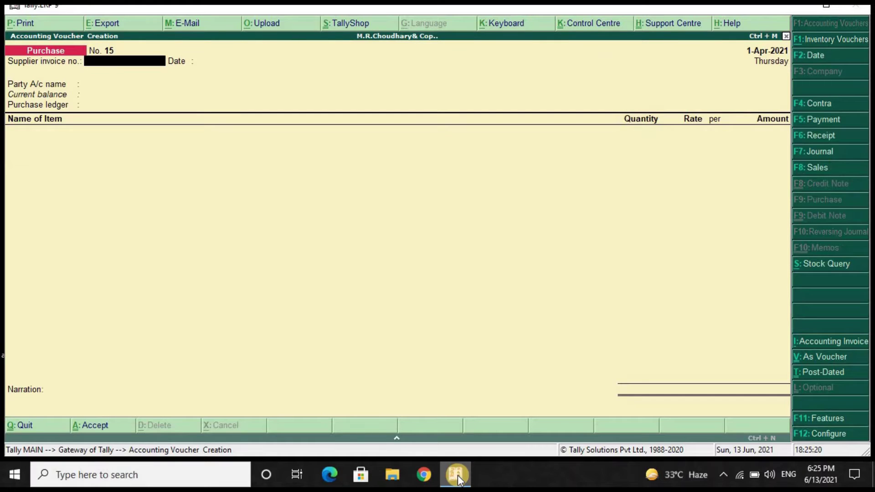
Step: Leave the supplier invoice number and date blank, choose the supplier listed directly below HDFC as party account, and use the Purchase ledger
key(Return)
key(Return)
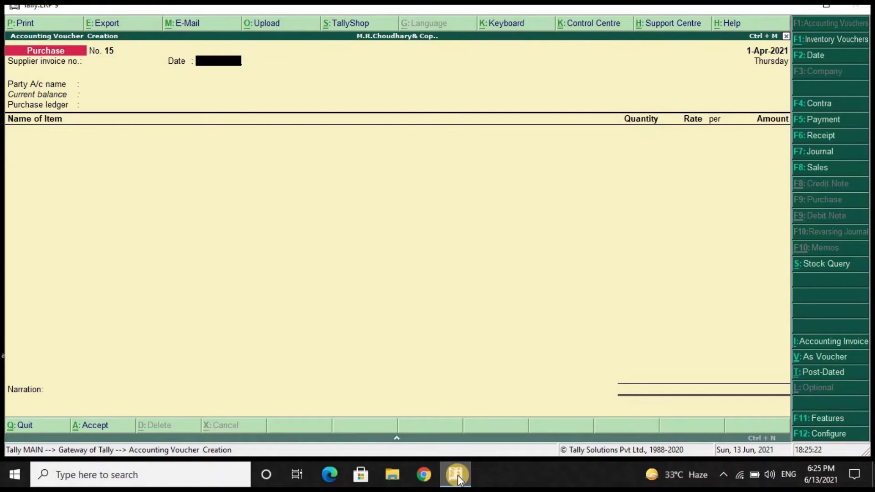
key(Down)
key(Down)
key(Down)
key(Down)
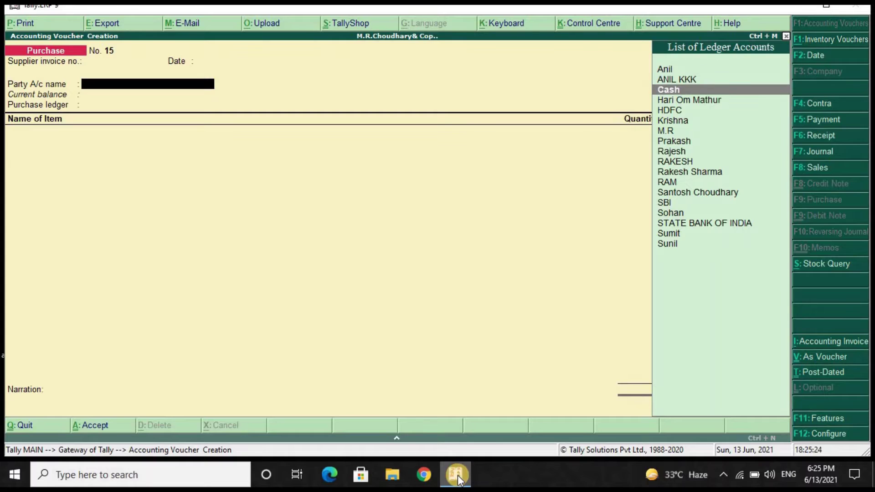
key(Down)
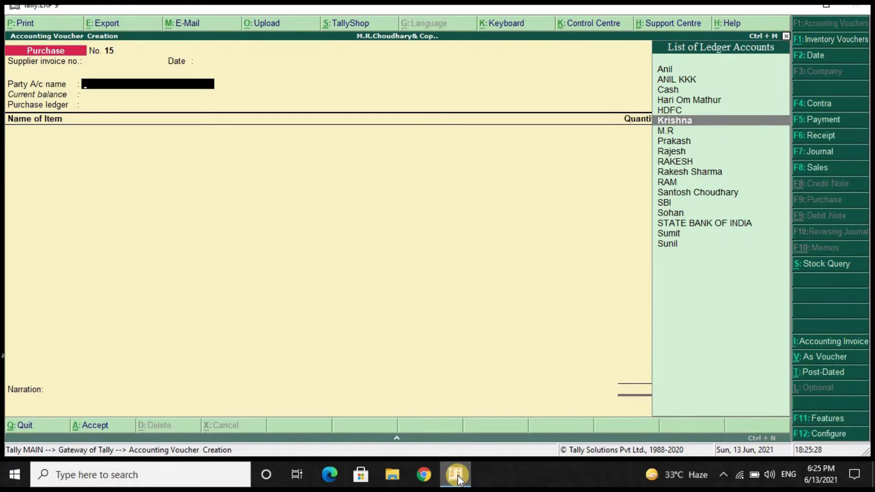
key(Return)
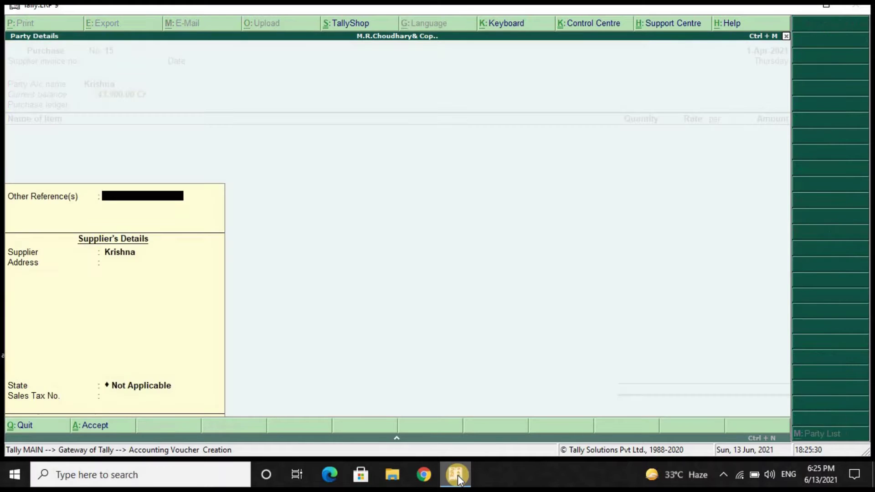
key(Return)
key(Return)
key(Return)
key(Return)
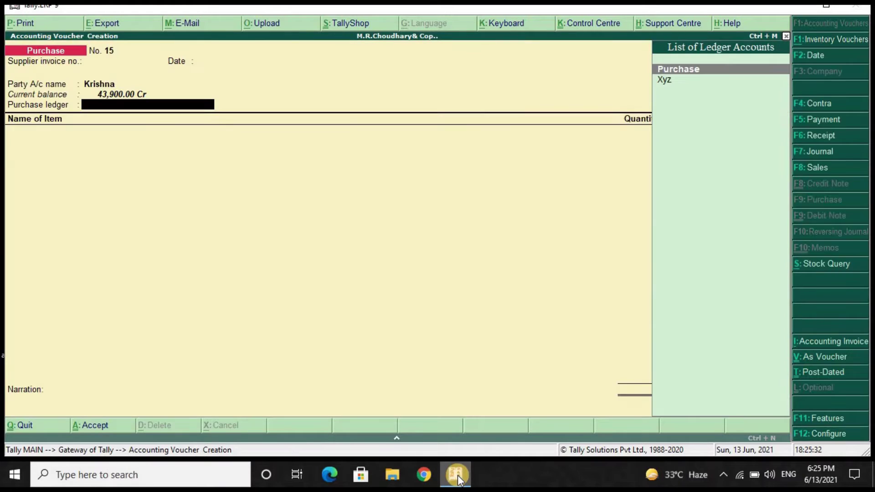
key(Return)
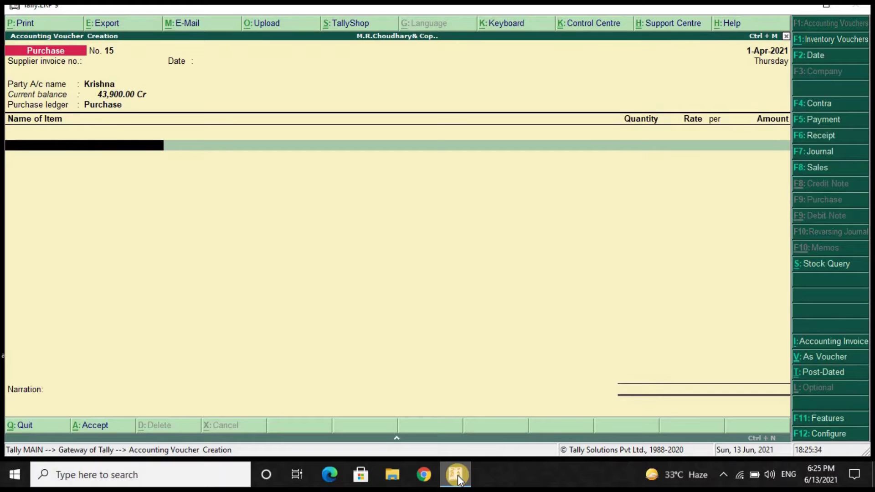
Step: Add the stock item Apple to the voucher, allocating 100 kg to the Jaipur godown at 50.00 per kg
text(A)
key(Return)
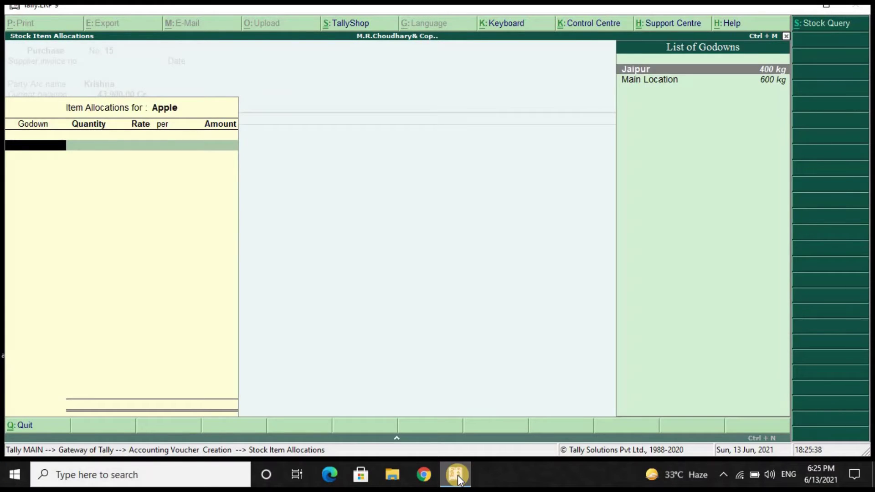
key(Return)
text(100)
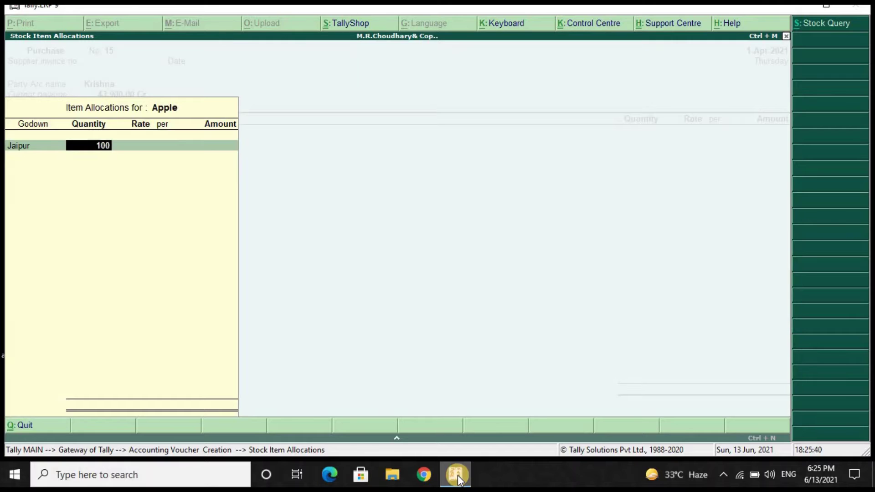
key(Return)
key(Return)
key(Return)
key(Return)
key(Return)
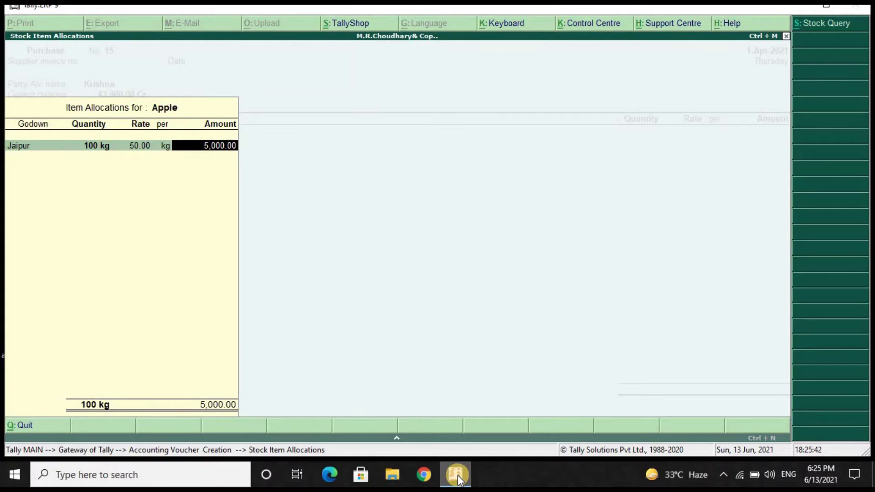
key(Return)
key(Return)
key(Return)
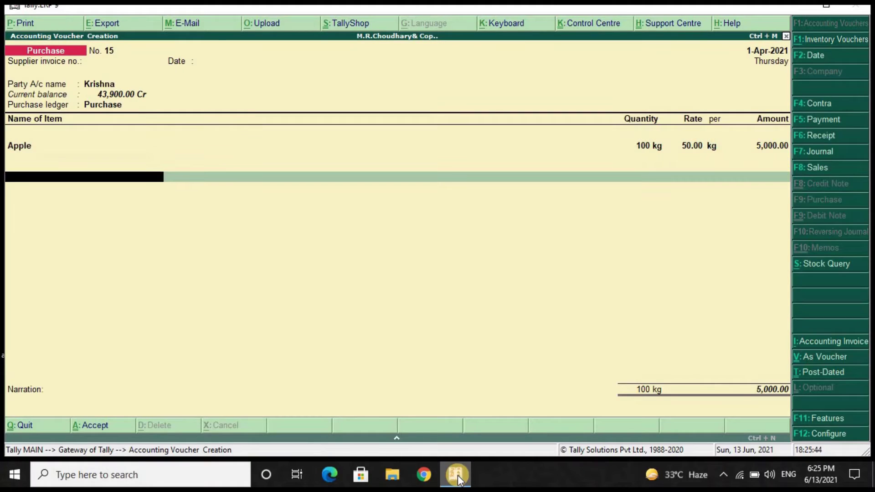
Step: End the item list, leave the narration blank, and save the Apple purchase voucher
key(Return)
key(Return)
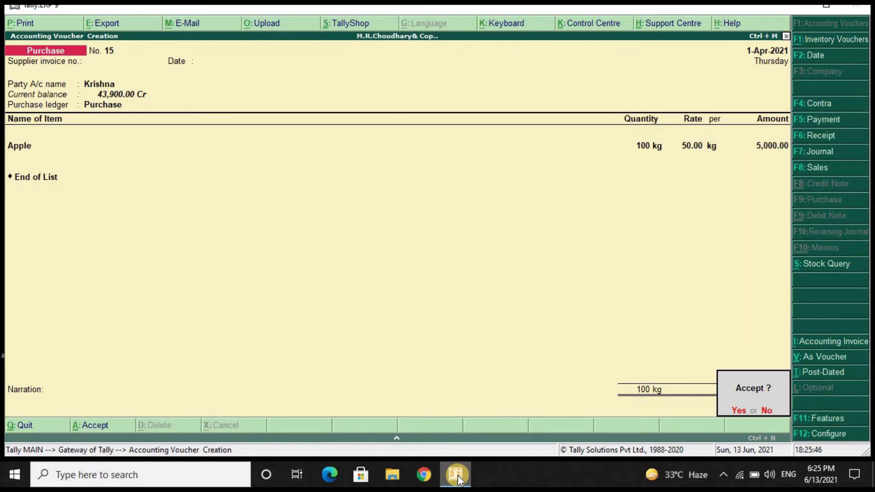
key(Return)
Step: Fill the next purchase voucher's header with the same supplier as party account and Purchase as the purchase ledger
key(Return)
key(Return)
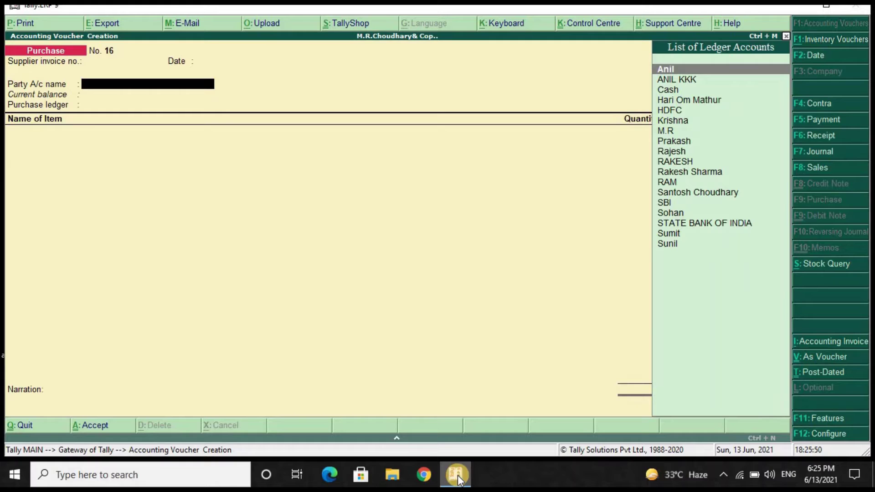
text(K)
key(Return)
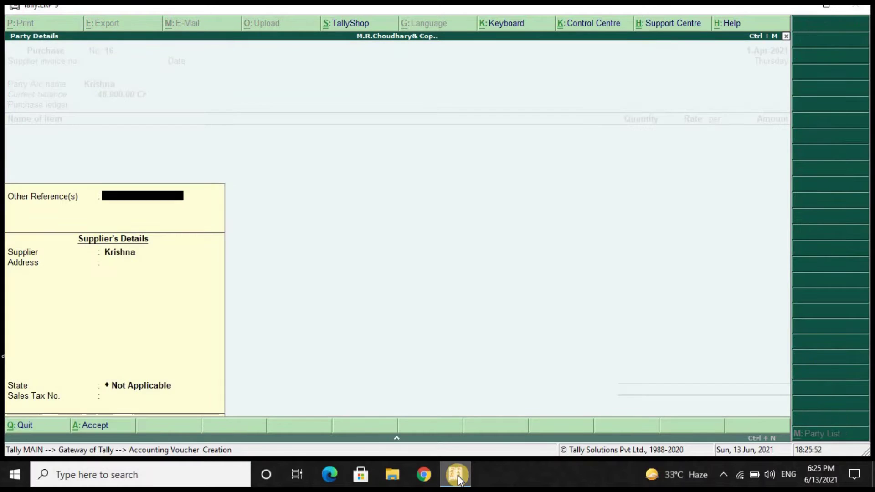
key(Return)
key(Return)
key(Return)
key(Return)
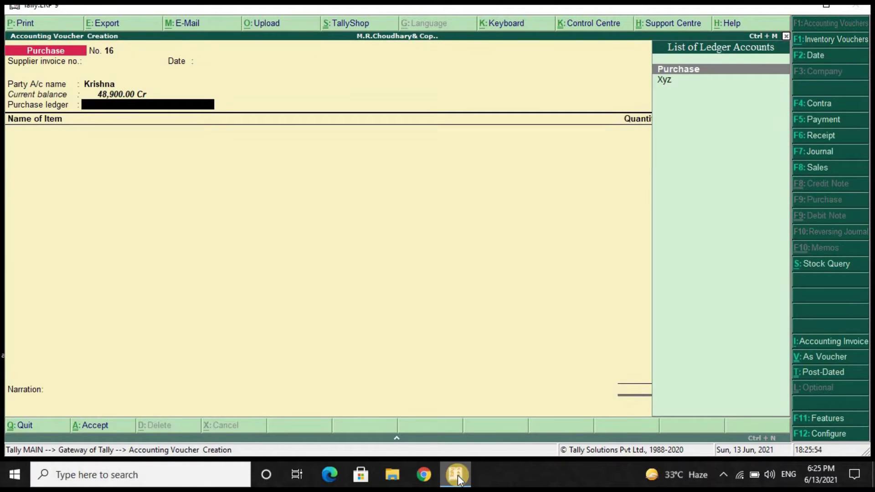
key(Return)
Step: Add the stock item Banana to the voucher, allocating 200 kg to the Jaipur godown at 30.00 per kg
text(B)
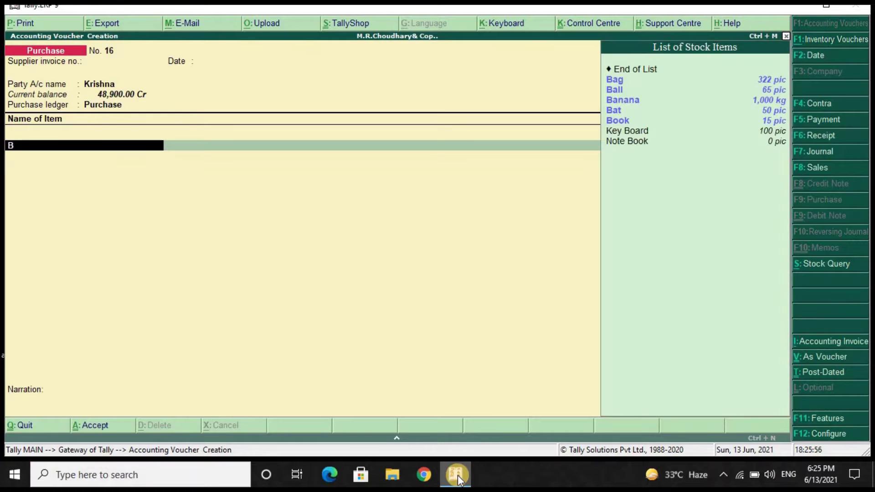
key(Down)
key(Down)
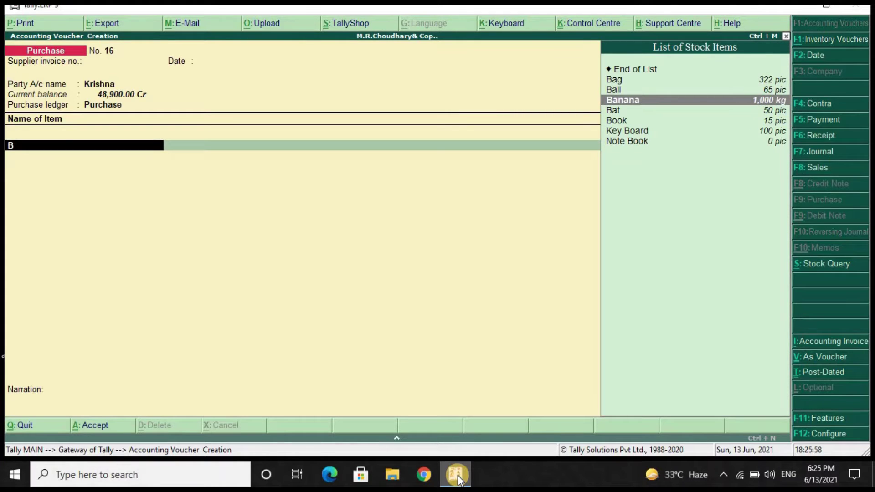
key(Return)
key(Return)
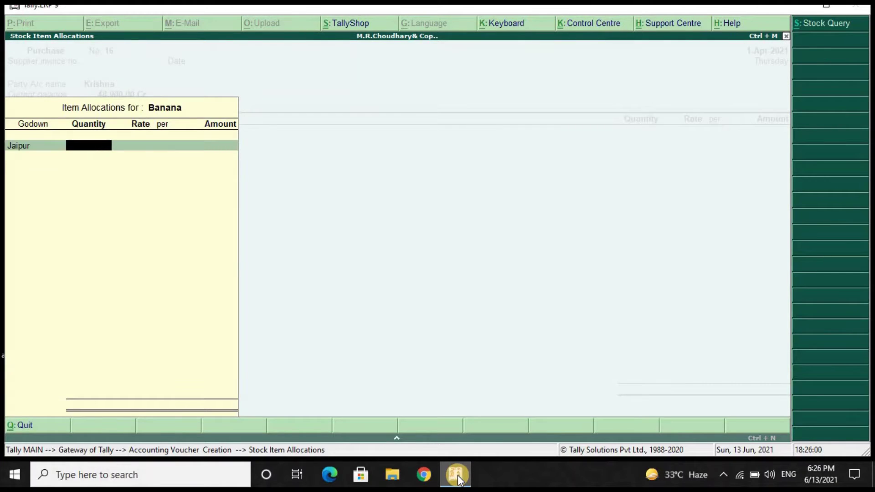
text(200)
key(Return)
key(Return)
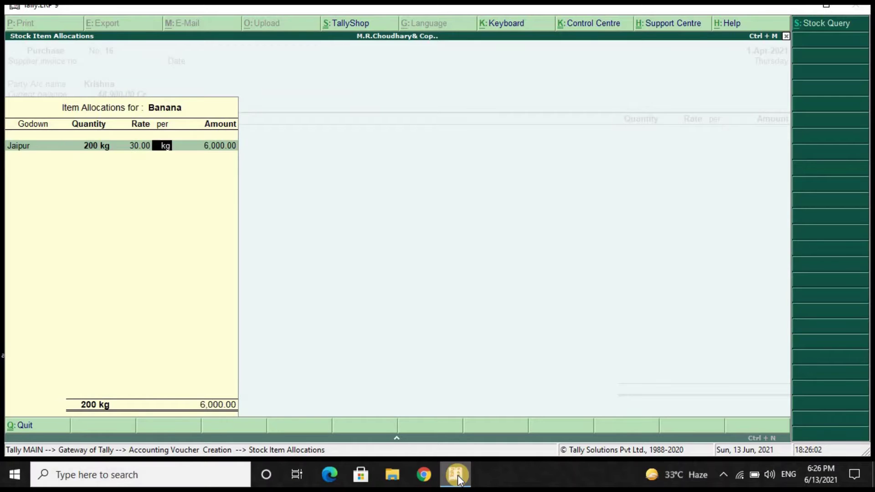
key(Return)
key(Return)
key(Return)
Step: End the item list, leave the narration blank, and save the Banana purchase voucher
key(Return)
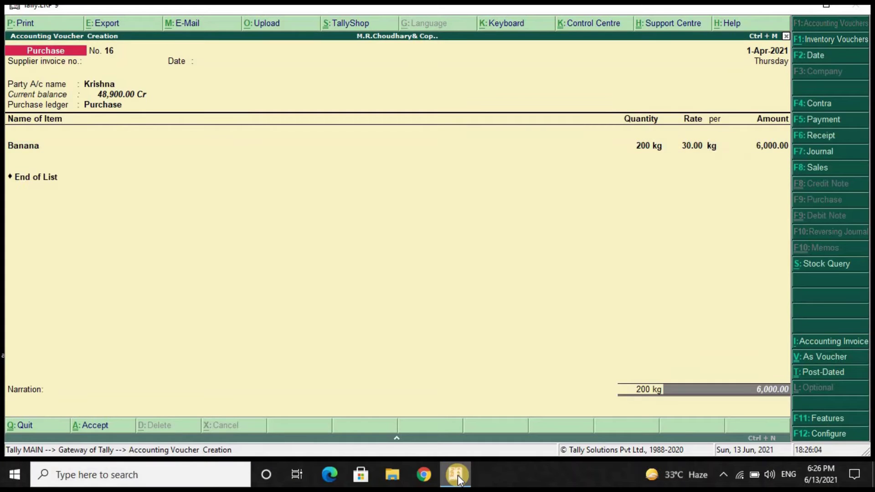
key(Return)
key(Return)
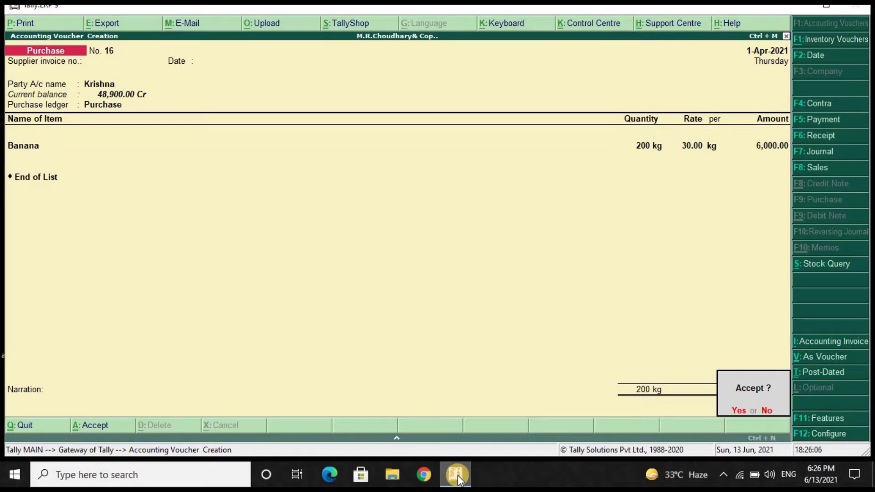
key(Return)
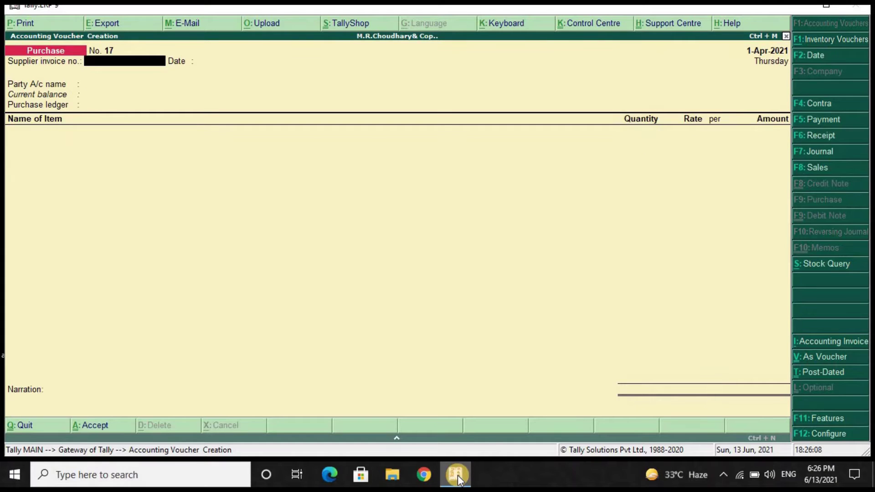
Step: Fill the next purchase voucher's header with the same supplier as party account and Purchase as the purchase ledger, leaving the party details unchanged
key(Return)
key(Return)
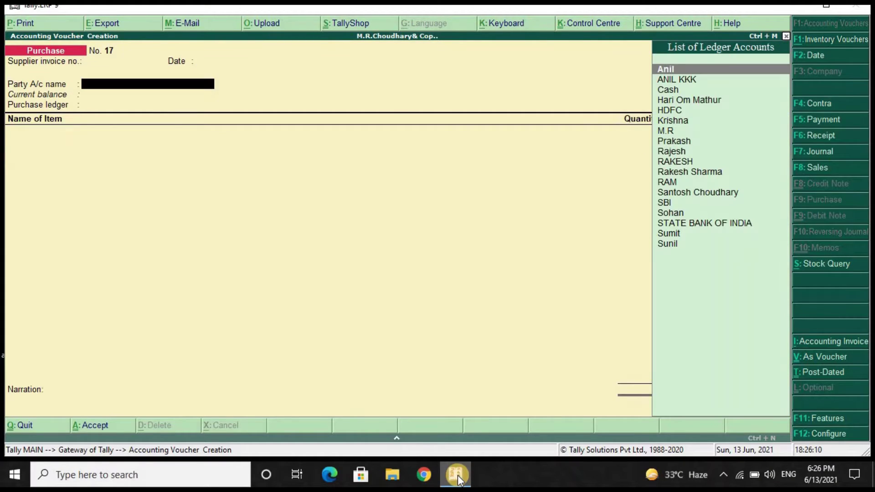
key(Down)
key(Down)
key(Down)
key(Down)
key(Down)
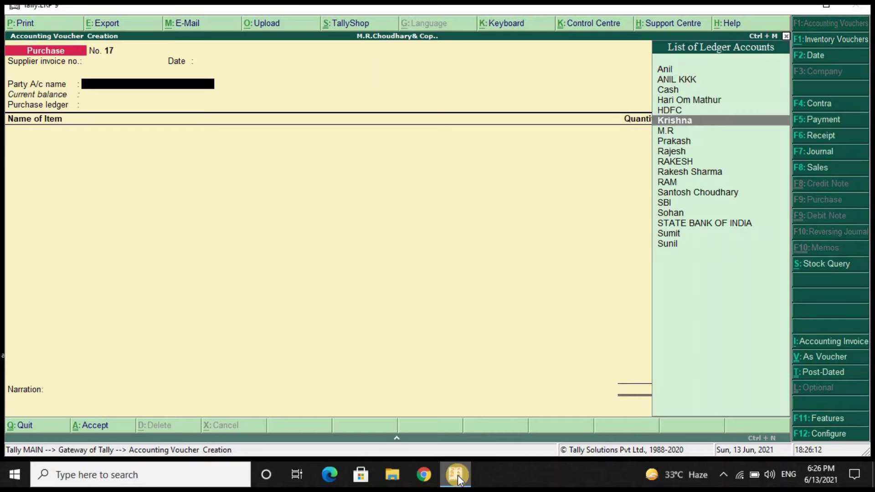
key(Return)
key(Return)
key(Return)
key(Return)
key(Return)
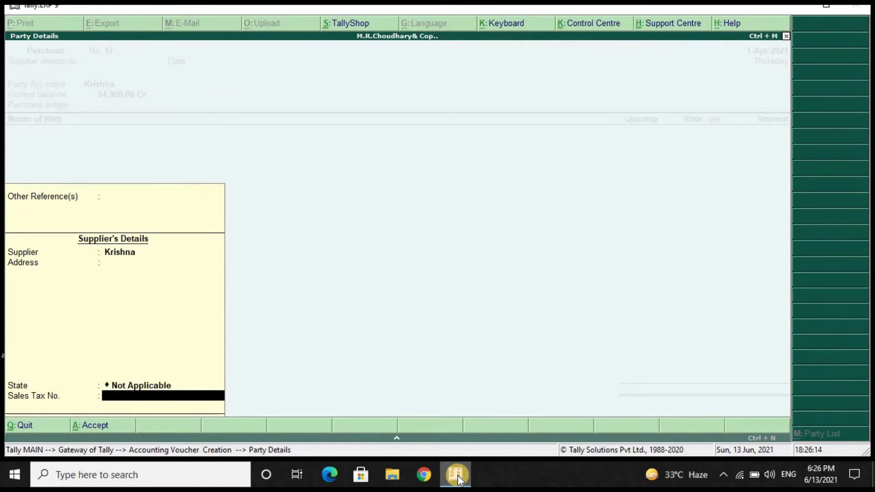
key(Return)
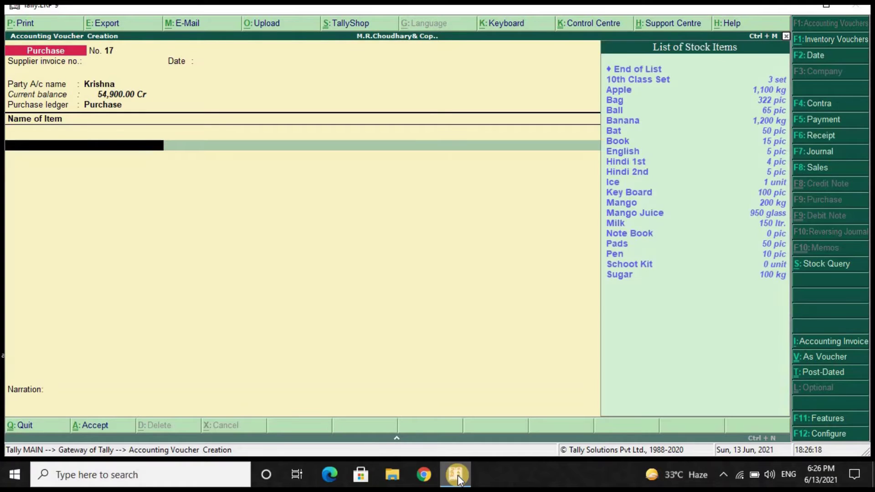
Step: Add the stock item Mango to the voucher, allocating 200 kg to the Jaipur godown at 50.00 per kg
key(Down)
key(Down)
key(Down)
key(Down)
key(Down)
key(Down)
key(Down)
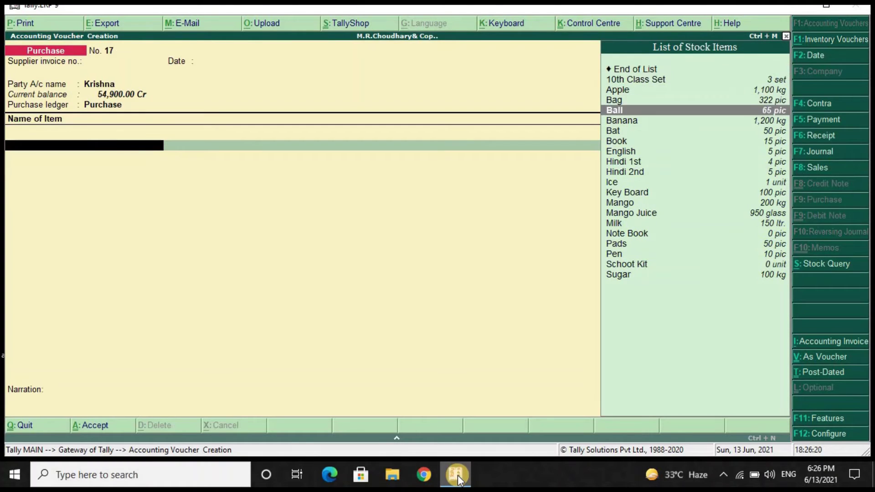
key(Down)
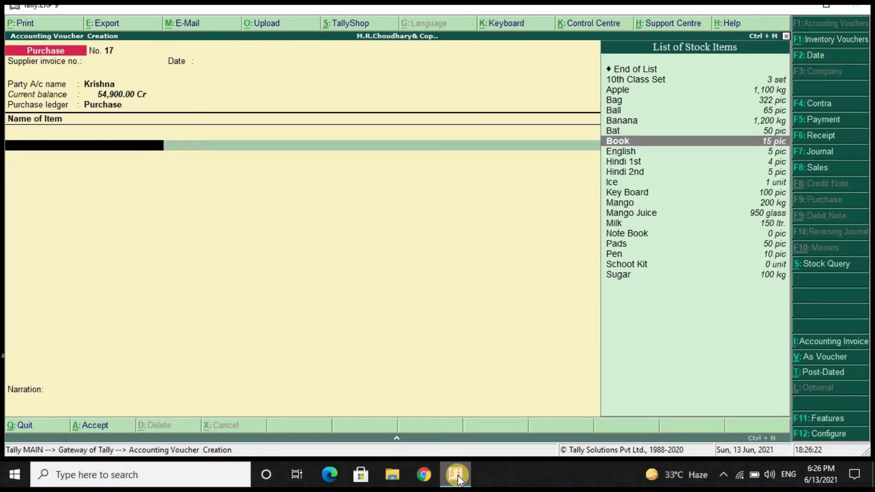
key(Down)
key(Down)
key(Down)
key(Down)
key(Down)
key(Down)
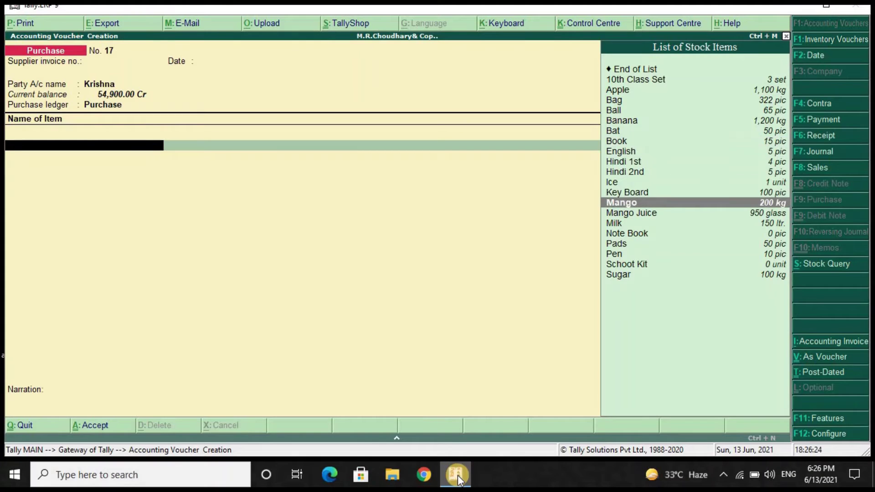
key(Return)
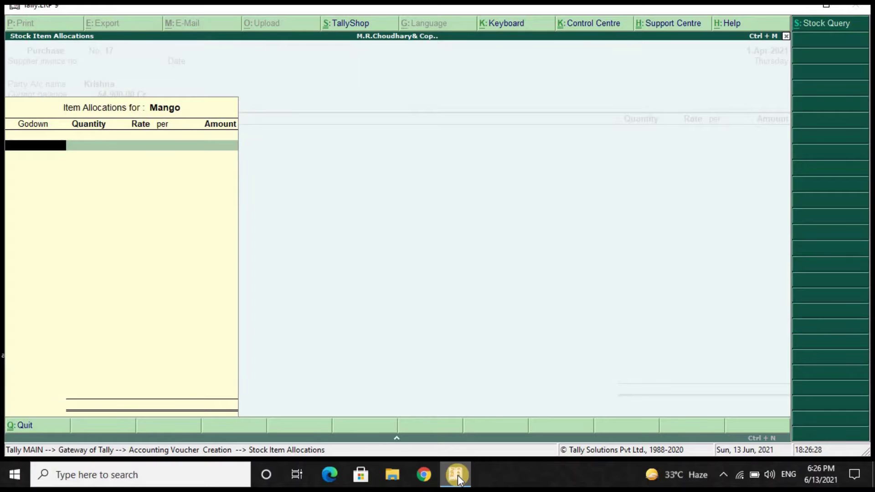
key(Return)
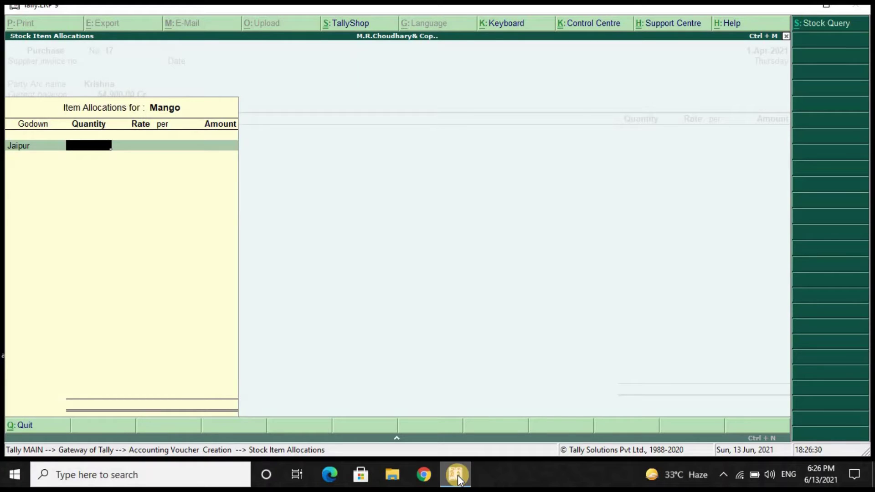
text(200)
key(Return)
key(Return)
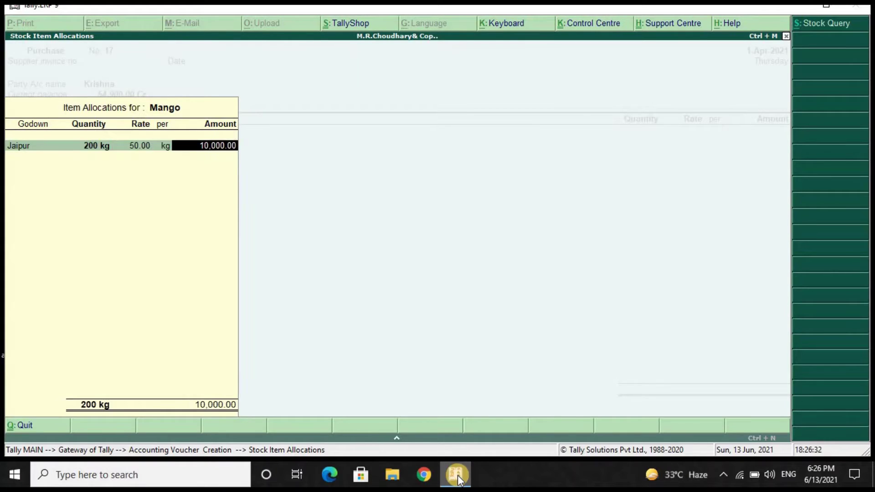
key(Return)
key(Return)
Step: End the item list, leave the narration blank, save the Mango purchase voucher, and leave voucher entry
key(Return)
key(Return)
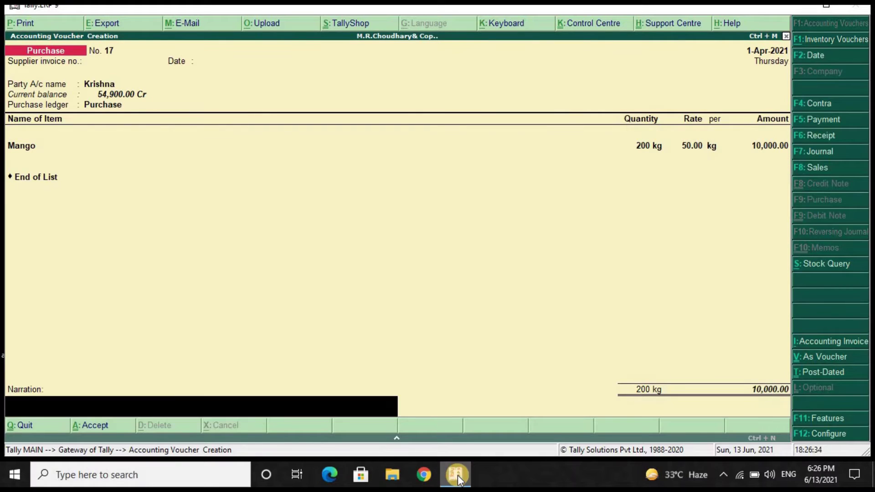
key(Return)
key(Return)
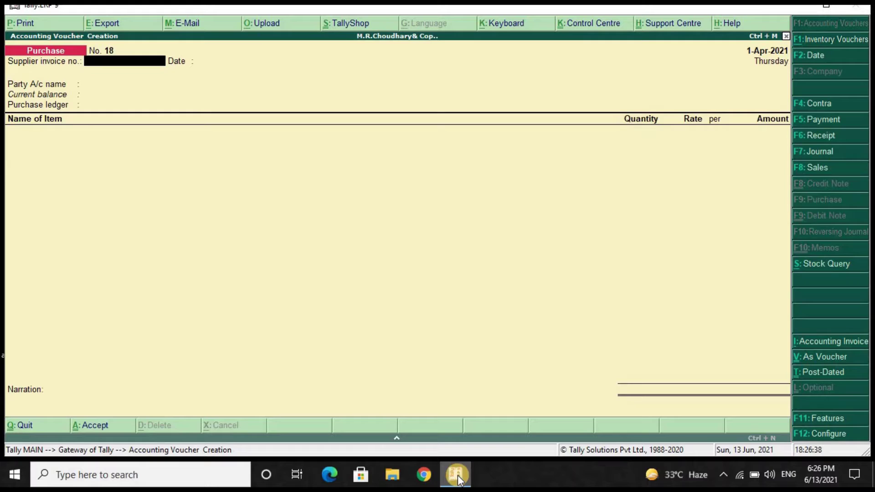
key(Escape)
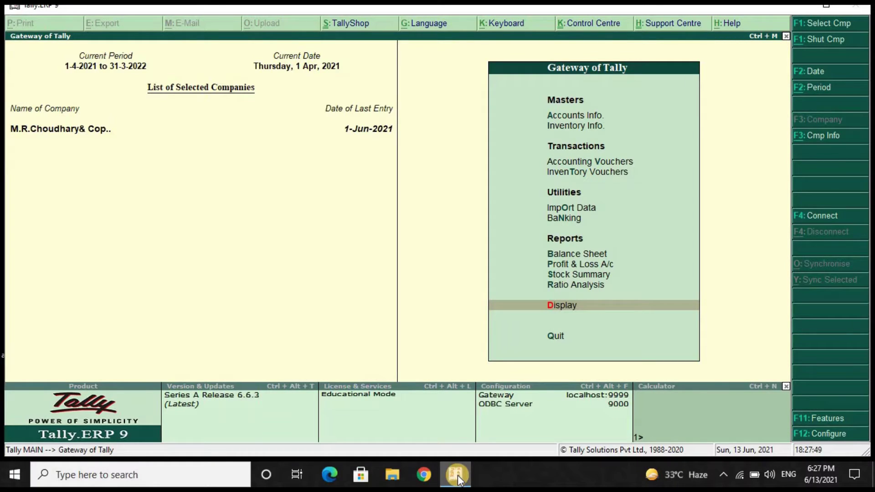
Step: Review the ledger outstandings report for the supplier used in the purchase vouchers, and return to the Gateway of Tally
key(Return)
key(Down)
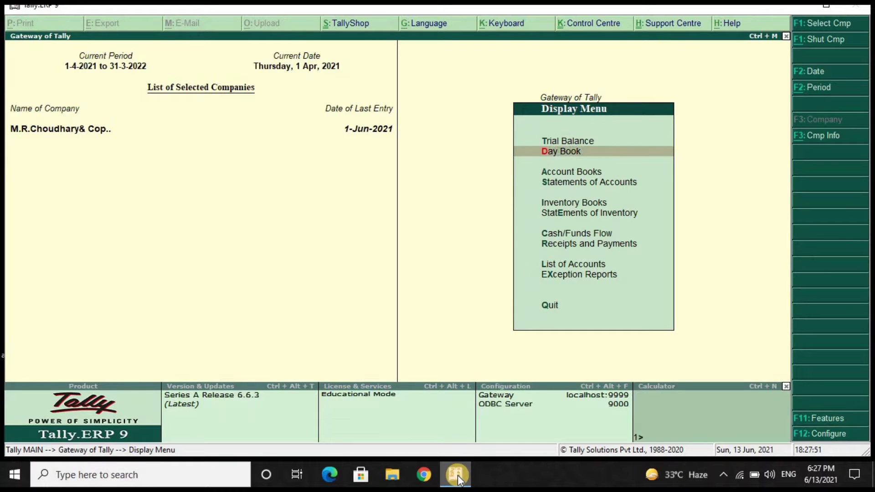
key(Down)
key(Down)
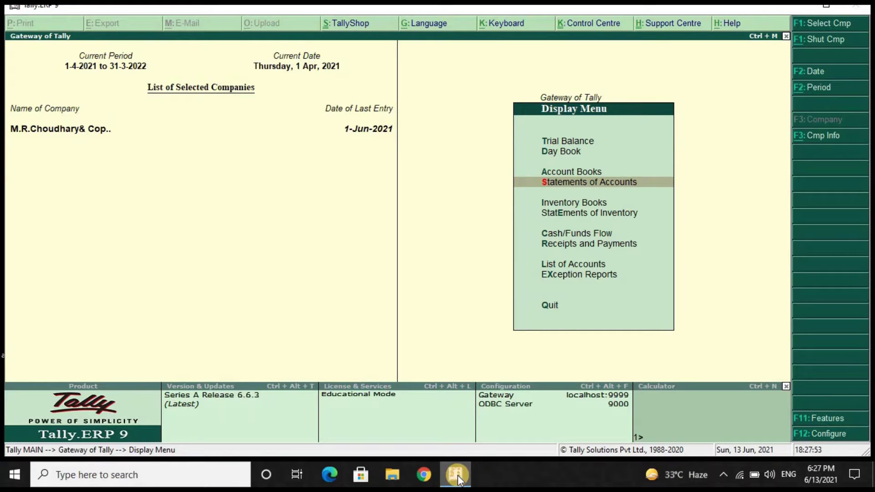
key(Return)
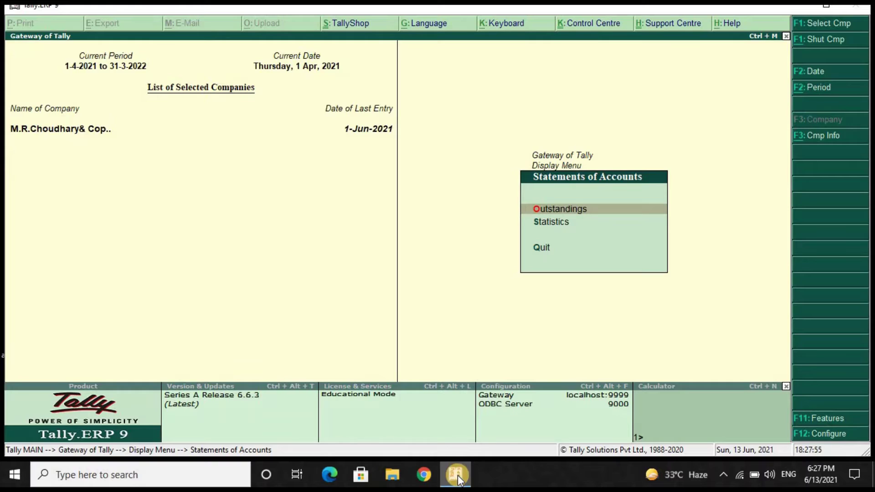
key(Return)
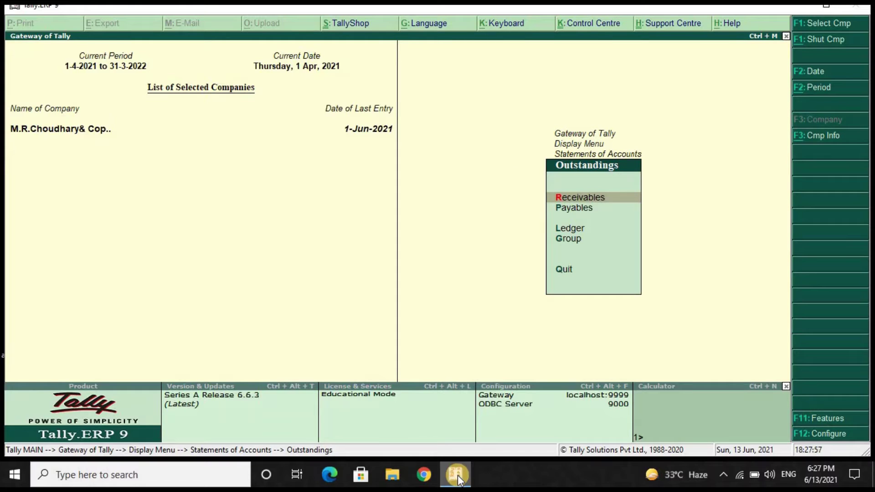
key(Down)
key(Down)
key(Return)
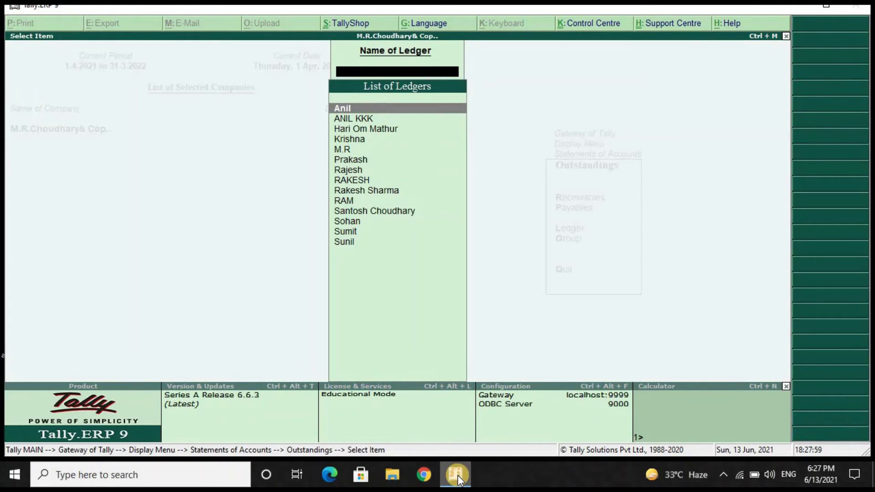
key(Down)
key(Down)
key(Down)
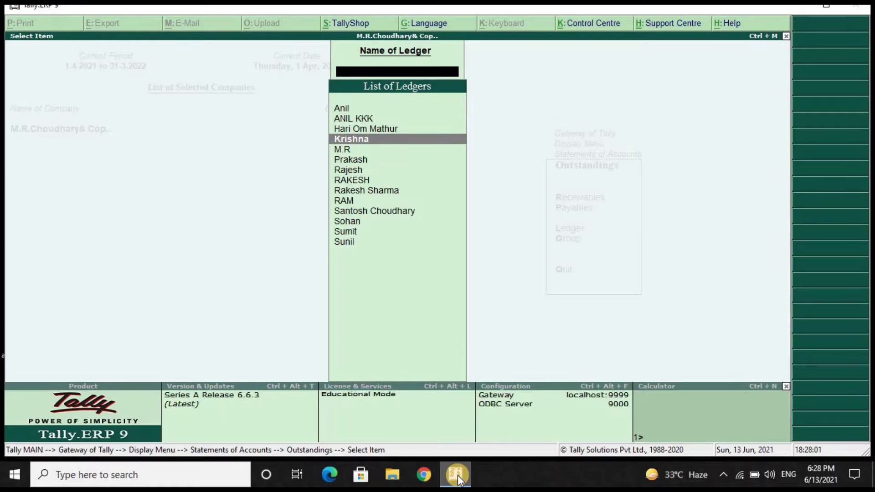
key(Return)
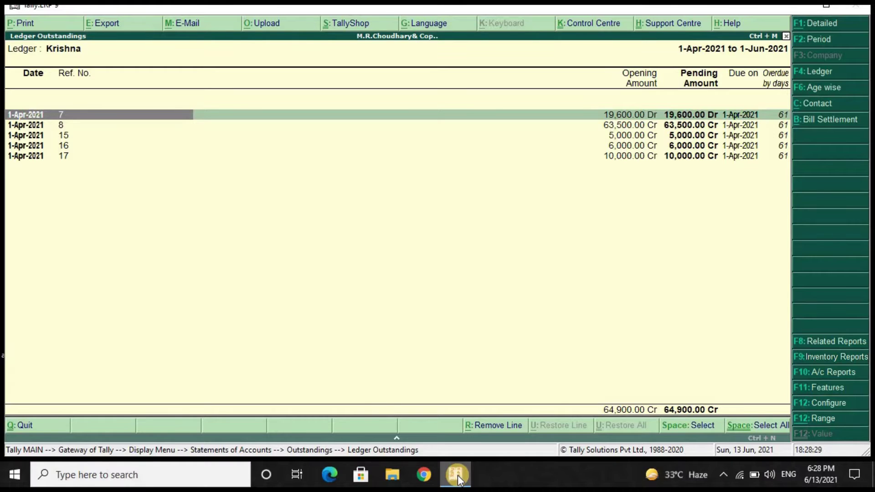
key(Escape)
key(Escape)
key(Escape)
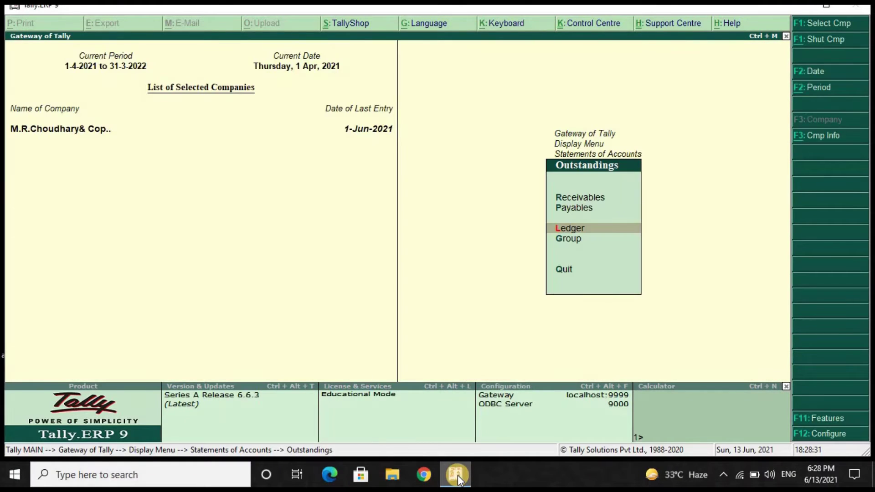
key(Escape)
key(Escape)
key(Escape)
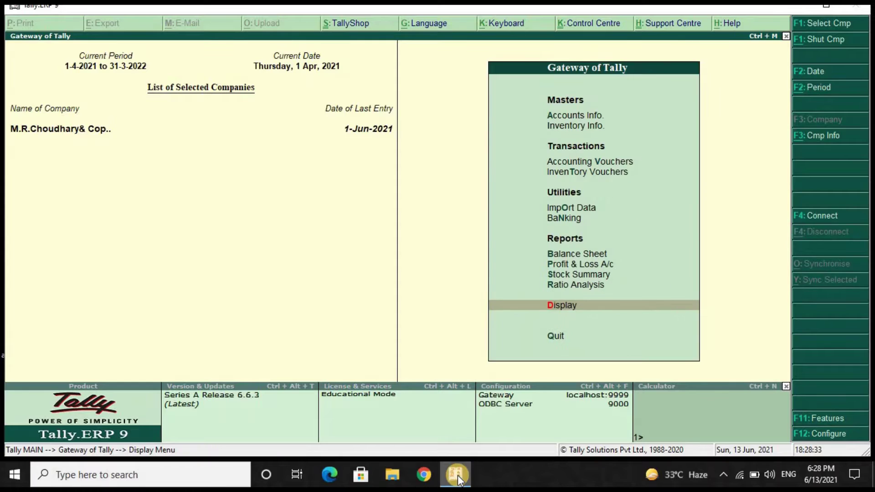
key(Escape)
key(Escape)
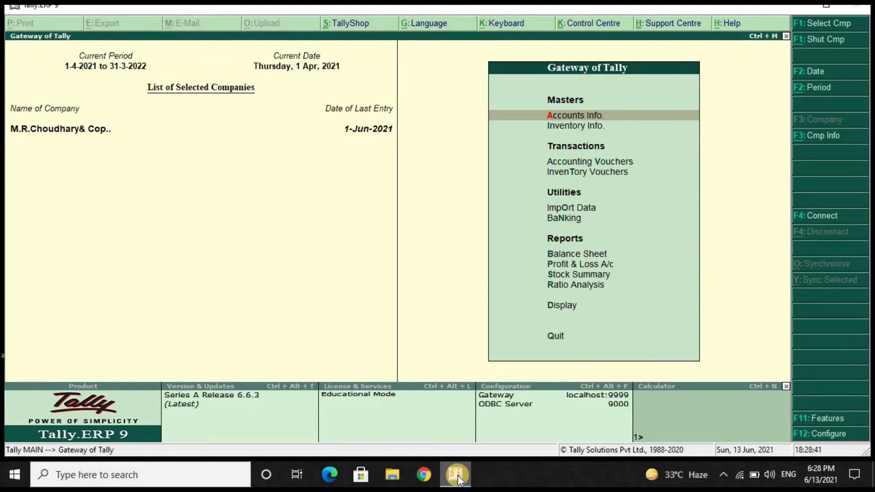
Step: In the company's accounting features, set both Activate interest calculation and Use advanced parameters to Yes
key(F11)
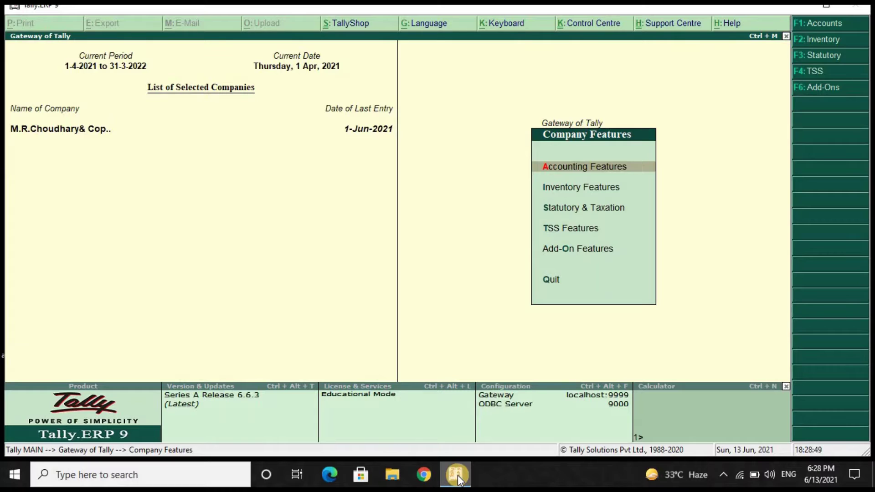
key(Return)
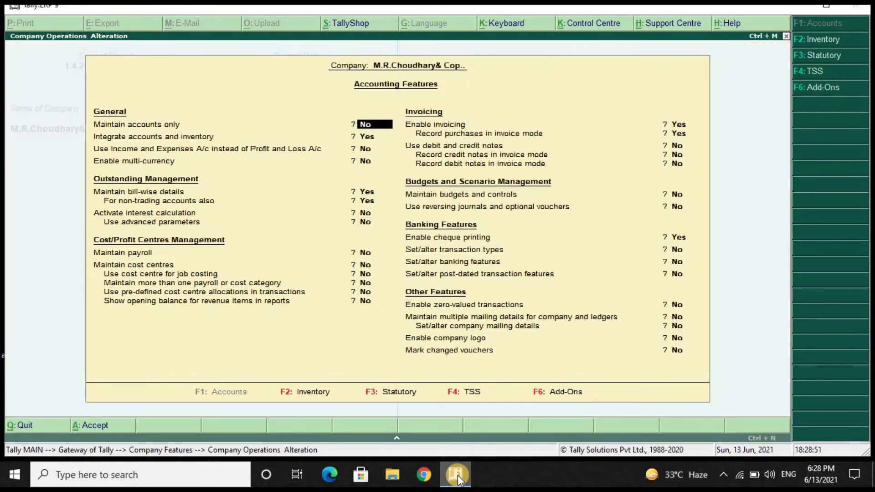
key(Down)
key(Down)
key(Down)
key(Down)
key(Down)
key(Down)
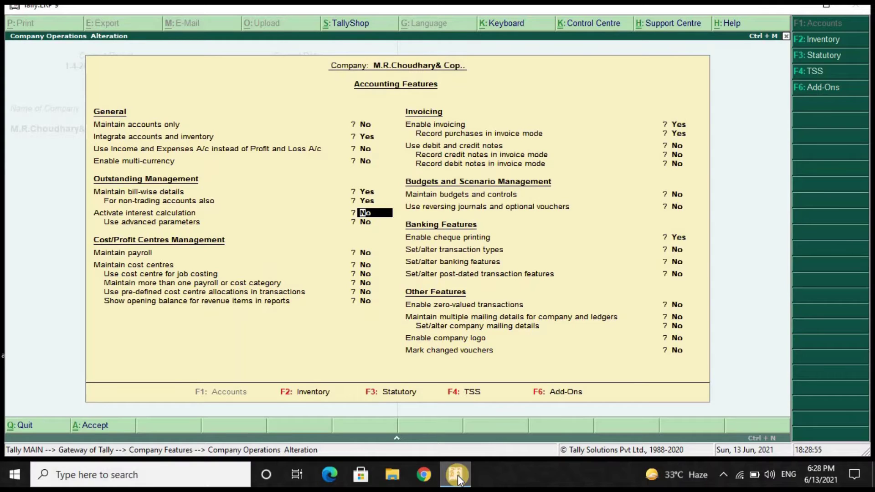
text(y)
key(Return)
text(y)
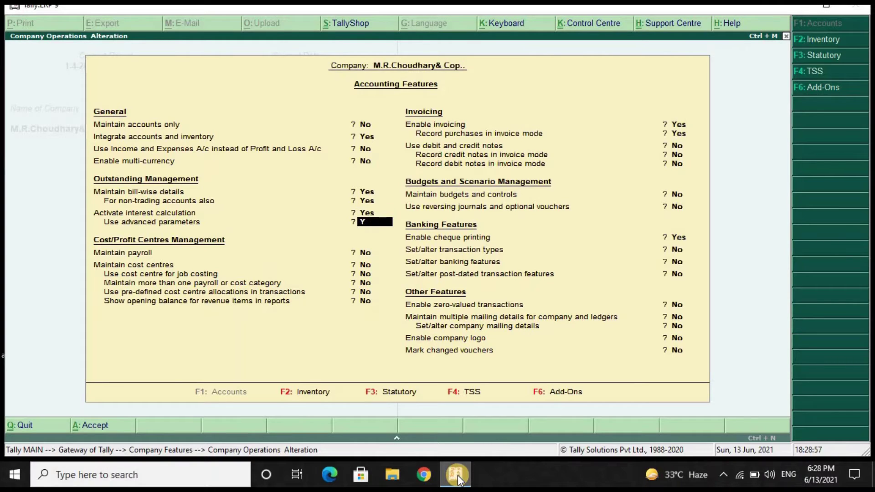
Step: Keep the remaining accounting features as they are, accept the company feature changes, and return to the Gateway of Tally
key(Return)
key(Return)
key(Return)
key(Return)
key(Return)
key(Return)
key(Return)
key(Return)
key(Return)
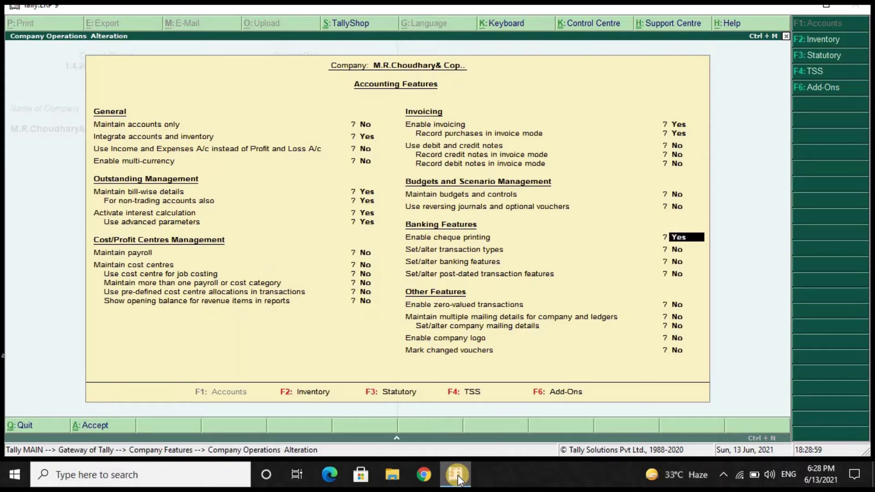
key(Return)
key(Return)
key(Return)
key(Return)
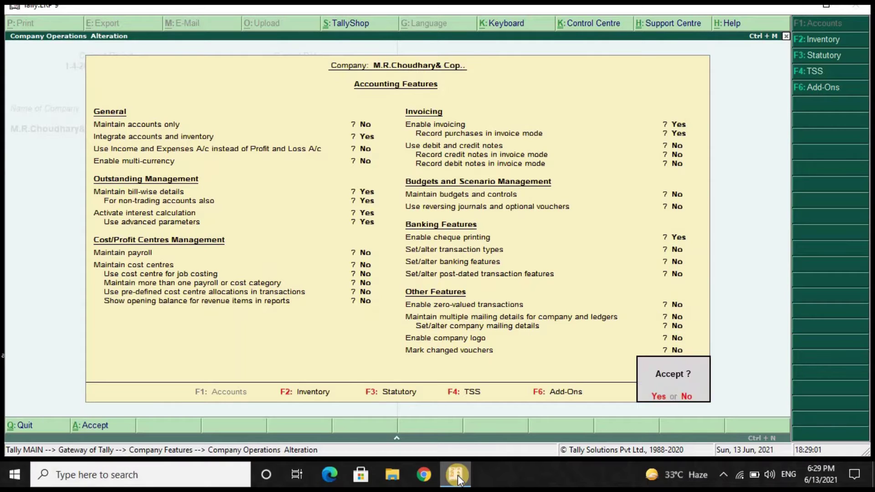
key(y)
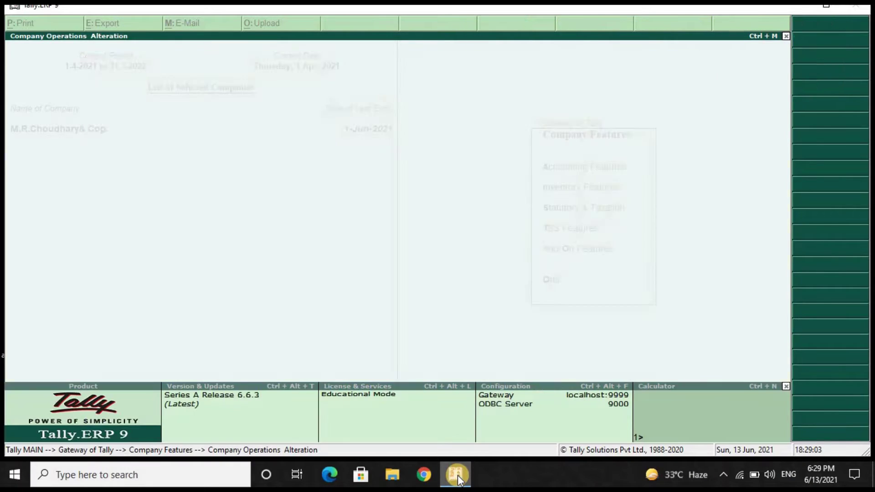
key(Escape)
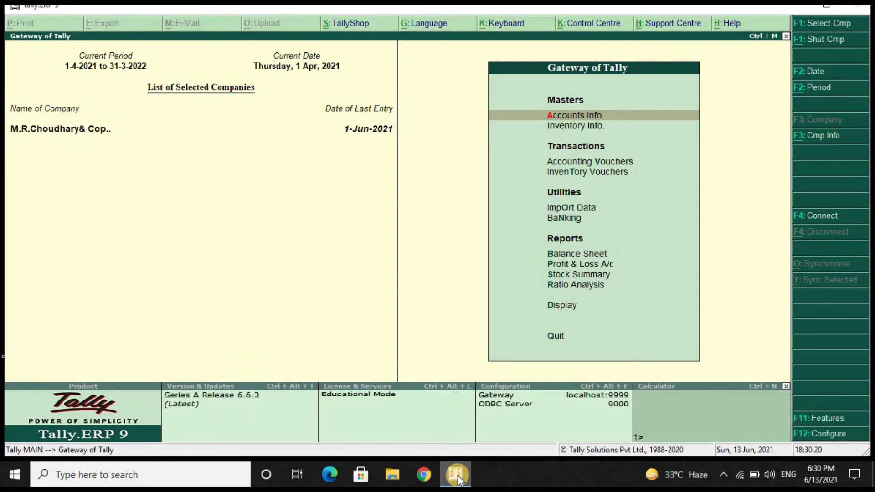
Step: Start creating a single ledger from the accounts masters, enter the party's name and leave the alias blank
key(Down)
key(Up)
key(Return)
key(Down)
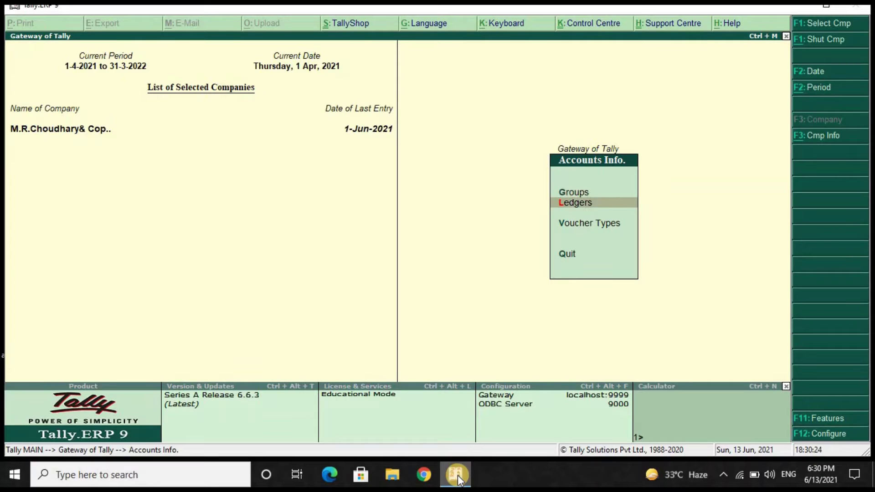
key(Return)
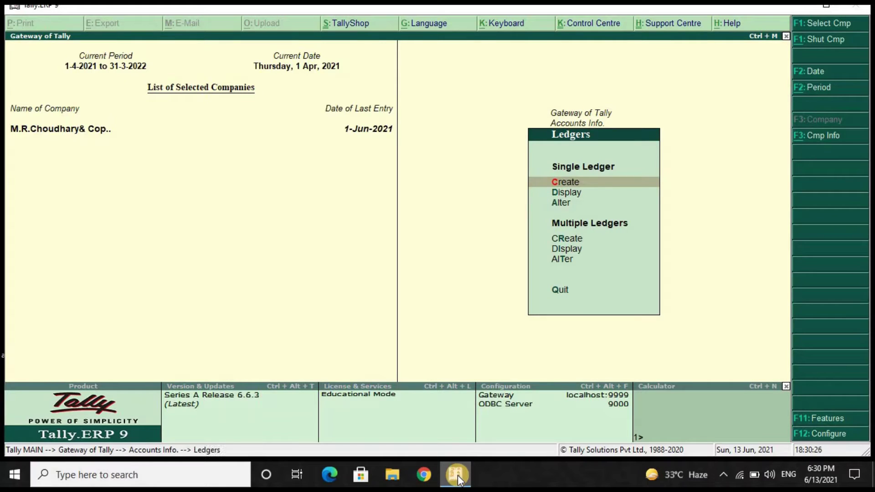
key(Return)
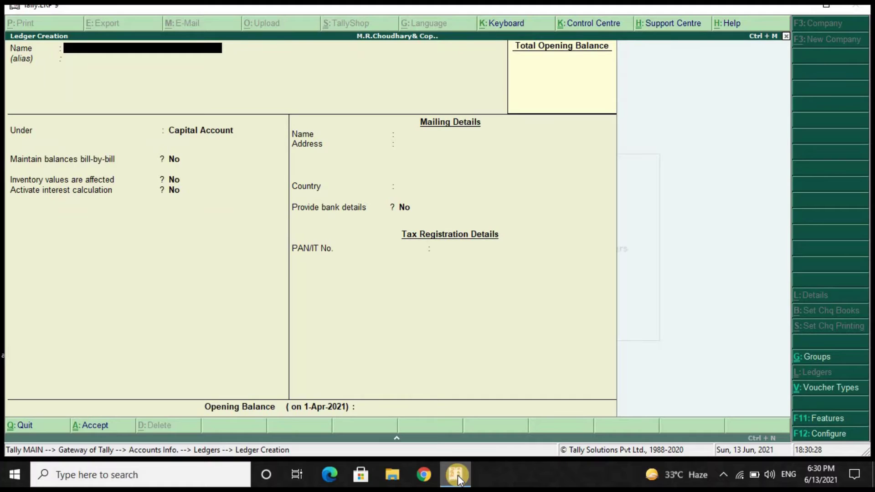
text(ROHAN)
key(Return)
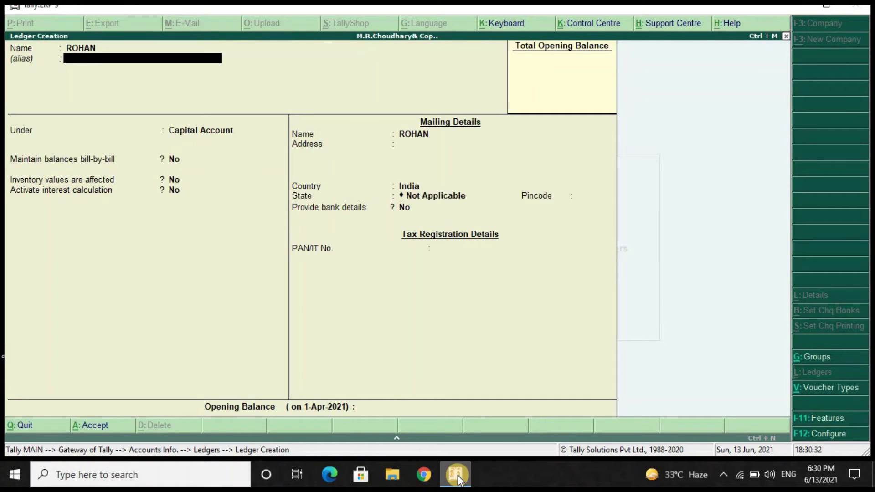
key(Return)
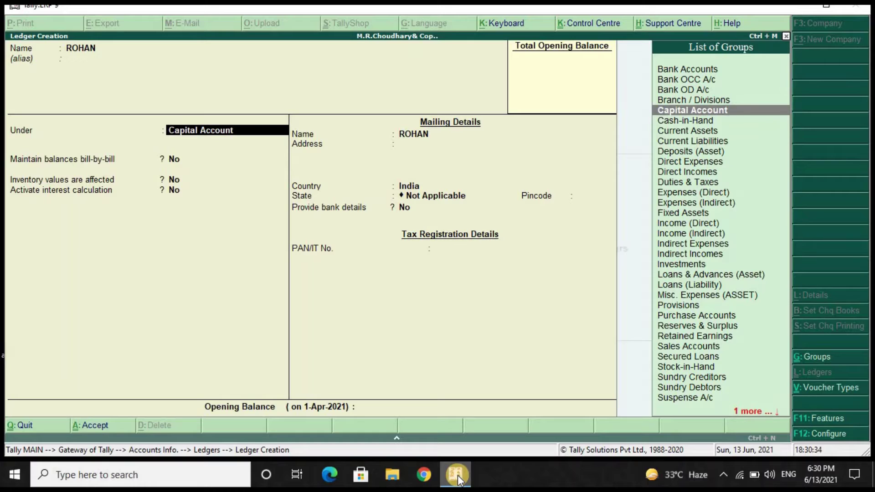
Step: Place the new ledger under Sundry Creditors, keeping bill-by-bill balances and inventory values affected at No
text(S)
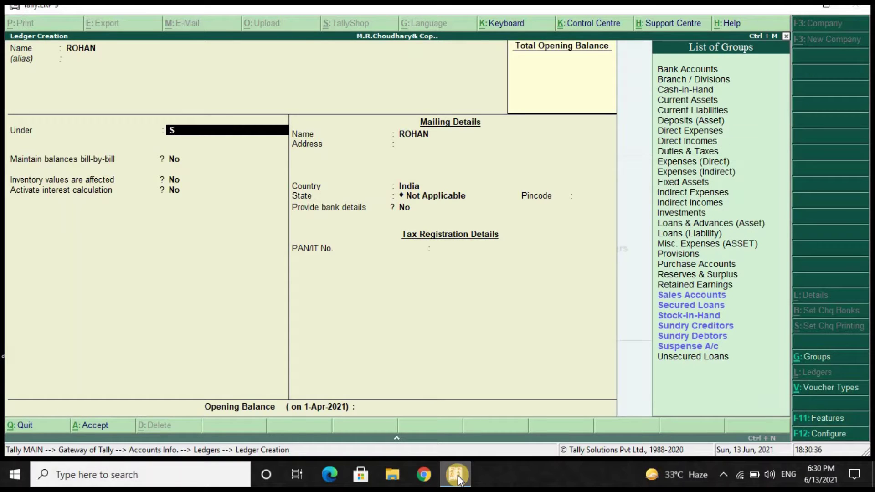
key(Down)
key(Down)
key(Down)
key(Down)
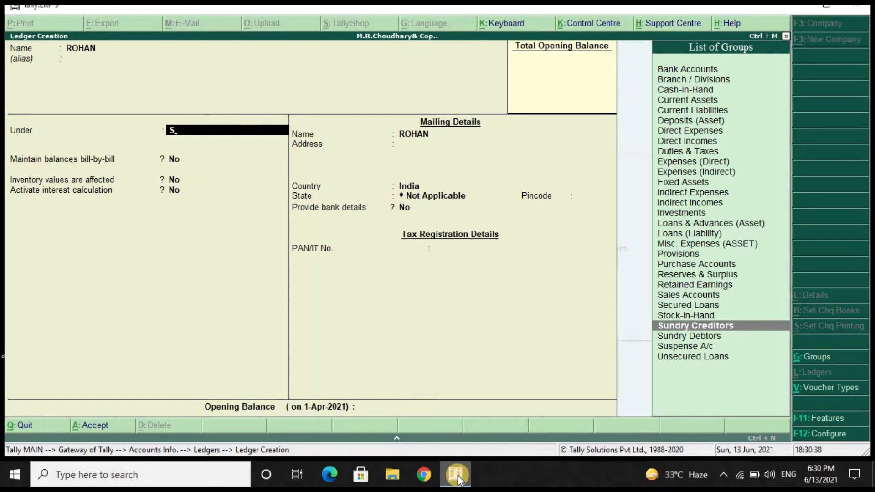
key(Return)
key(Return)
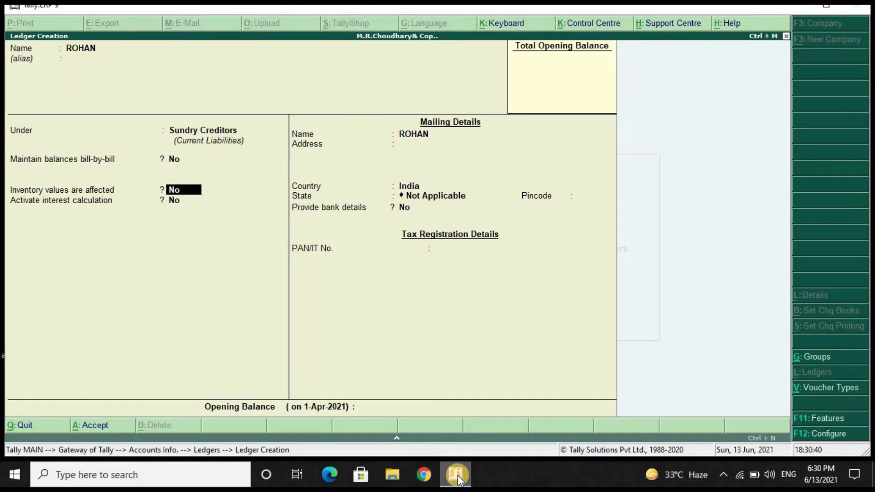
key(Return)
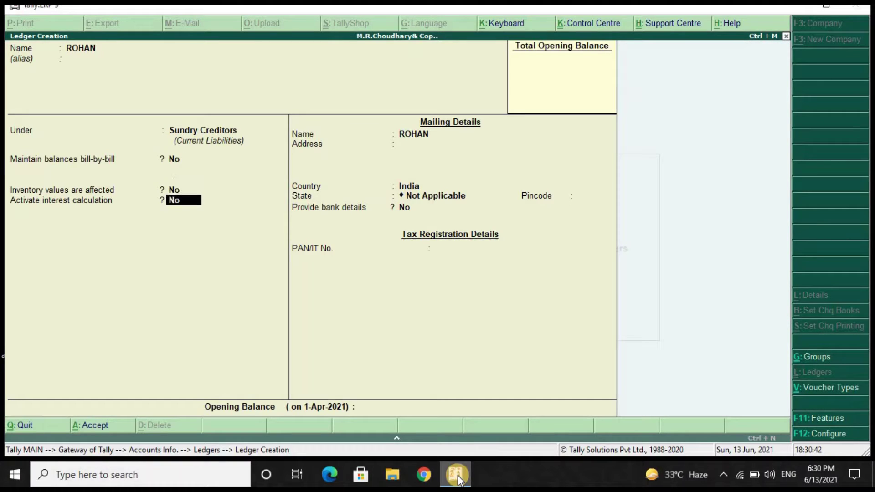
Step: Keep interest calculation at No, leave the mailing, bank and tax details unchanged, and save the new creditor ledger
key(Return)
key(Return)
key(Return)
key(Return)
key(Return)
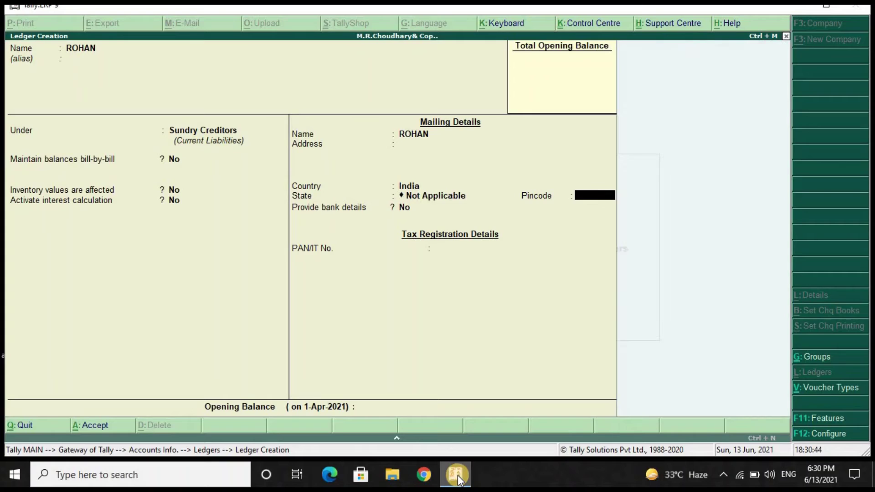
key(Return)
key(Return)
key(Return)
key(Return)
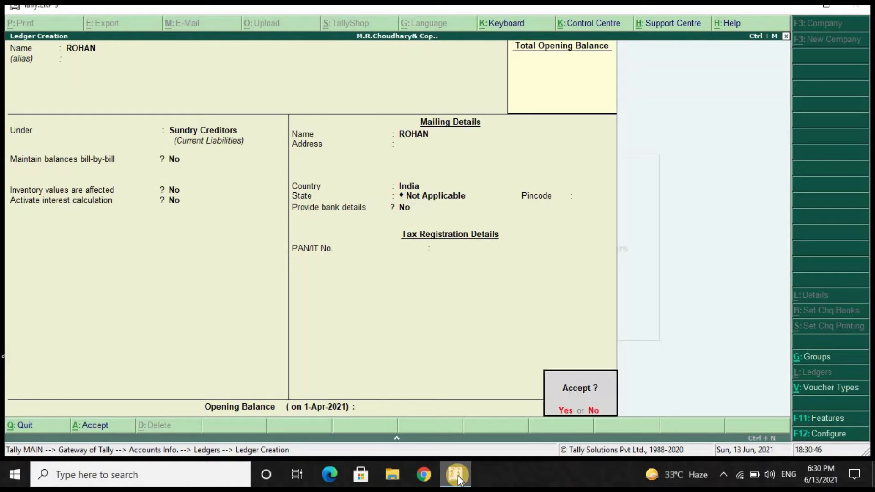
key(Return)
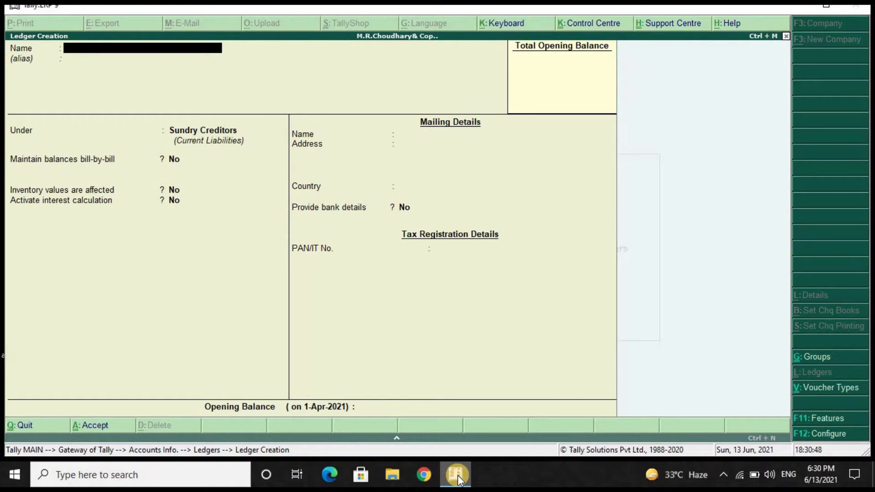
Step: Try to create a second party ledger with another party's name, and leave ledger creation without saving
text(SOHAN)
key(Return)
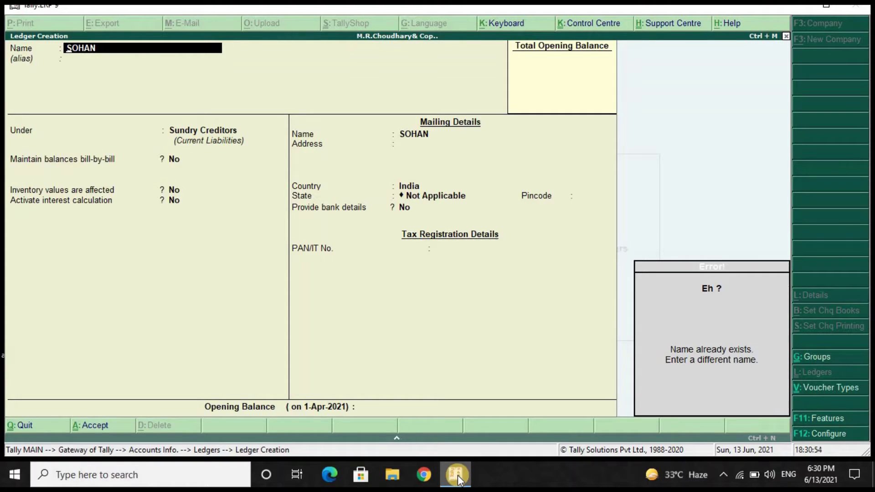
key(BackSpace)
key(Escape)
key(y)
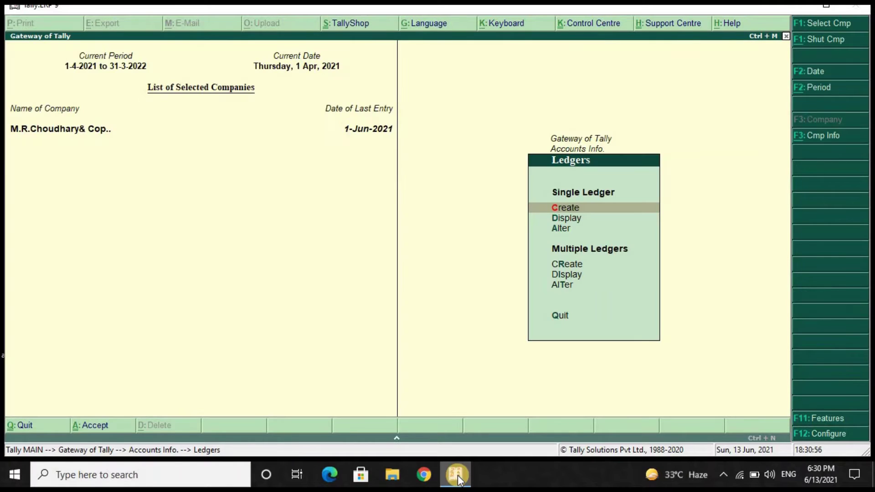
Step: Display the newly created creditor ledger to examine its settings, and return to the Ledgers menu
key(Down)
key(Return)
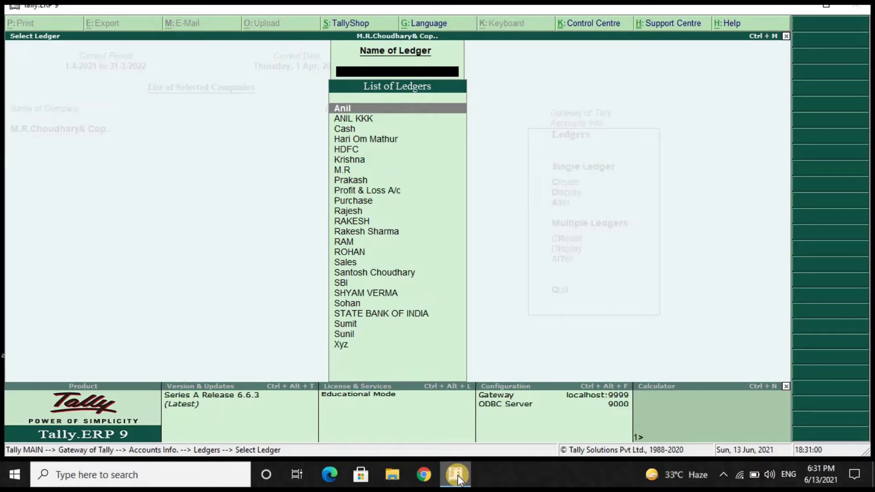
key(Down)
key(Down)
key(Down)
key(Down)
key(Down)
key(Down)
key(Down)
key(Down)
key(Down)
key(Down)
key(Down)
key(Down)
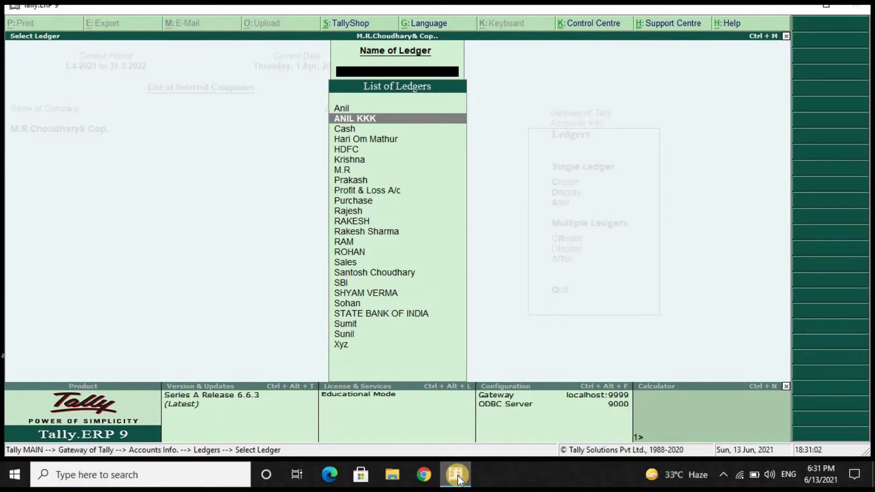
key(Up)
key(Up)
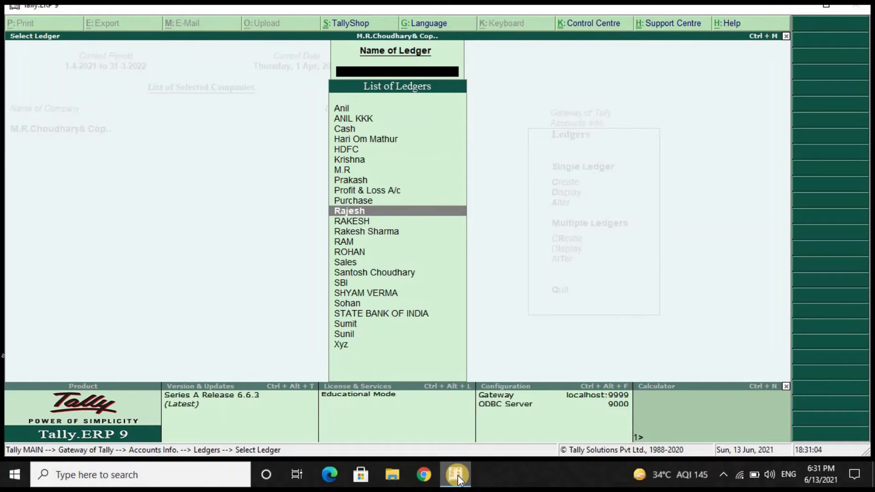
key(Down)
key(Down)
key(Down)
key(Down)
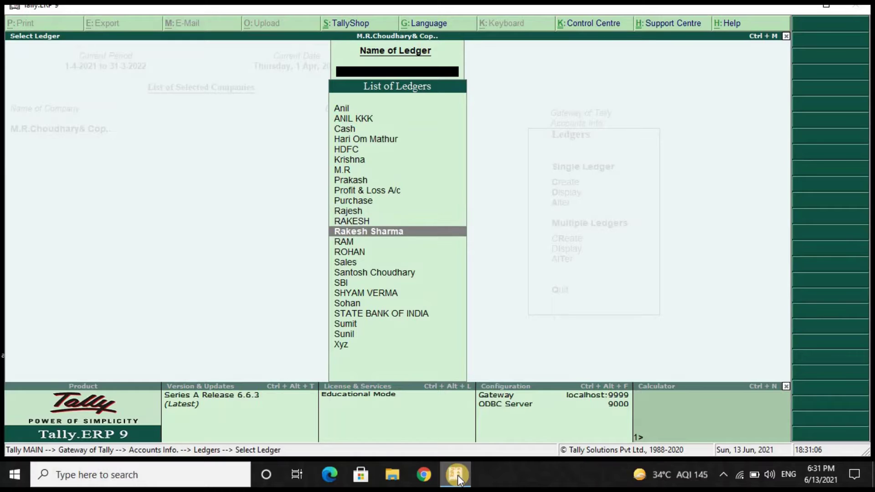
key(Return)
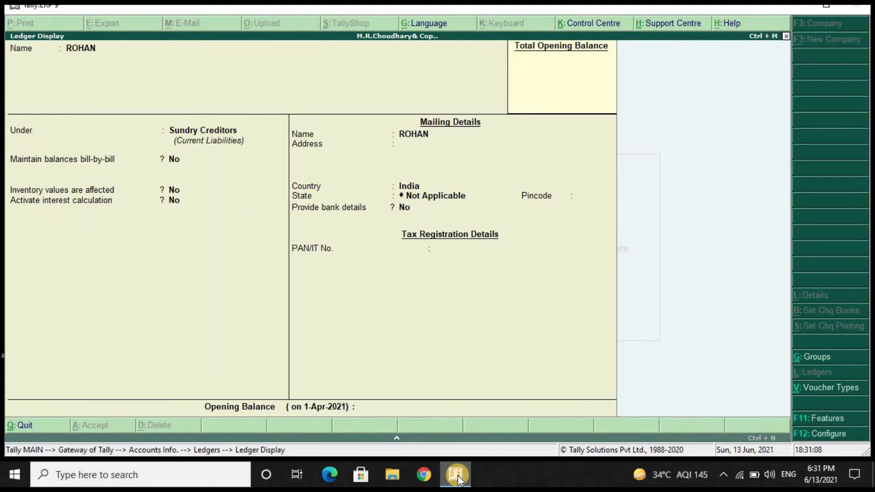
key(Escape)
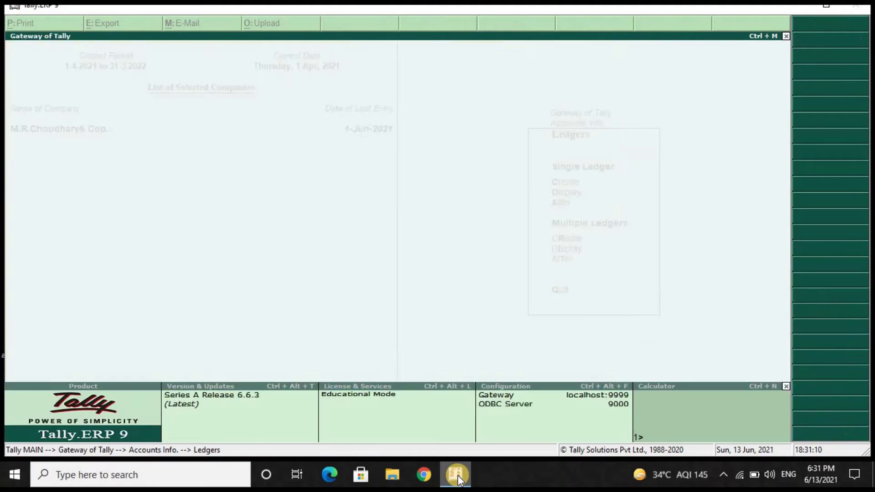
key(Escape)
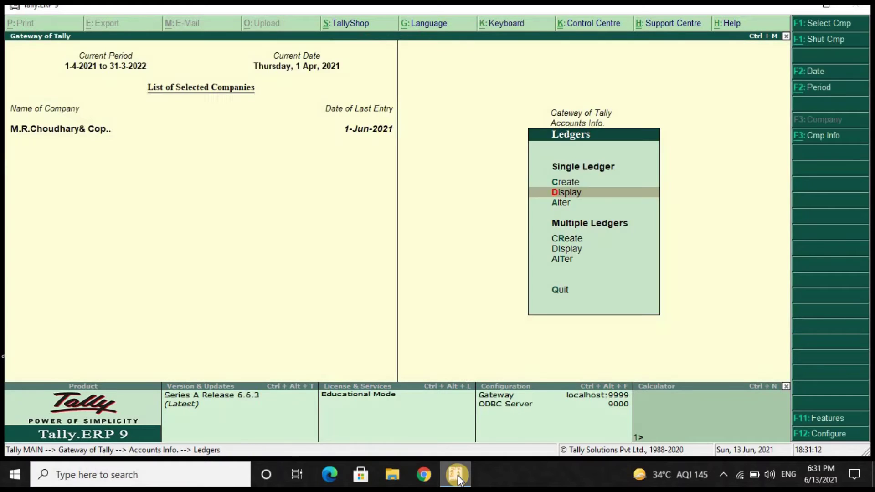
Step: Open the newly created creditor ledger for alteration
key(Down)
key(Return)
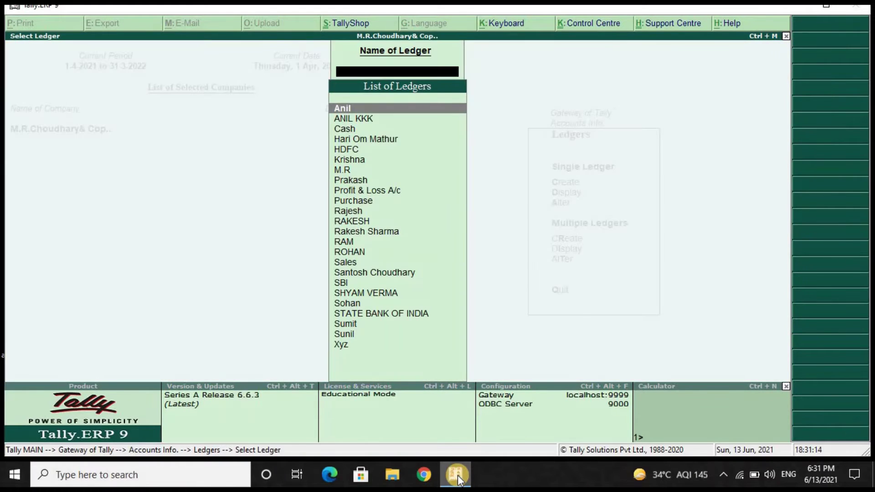
key(Down)
key(Down)
key(Down)
key(Down)
key(Down)
key(Down)
key(Down)
key(Down)
key(Down)
key(Down)
key(Down)
key(Down)
key(Down)
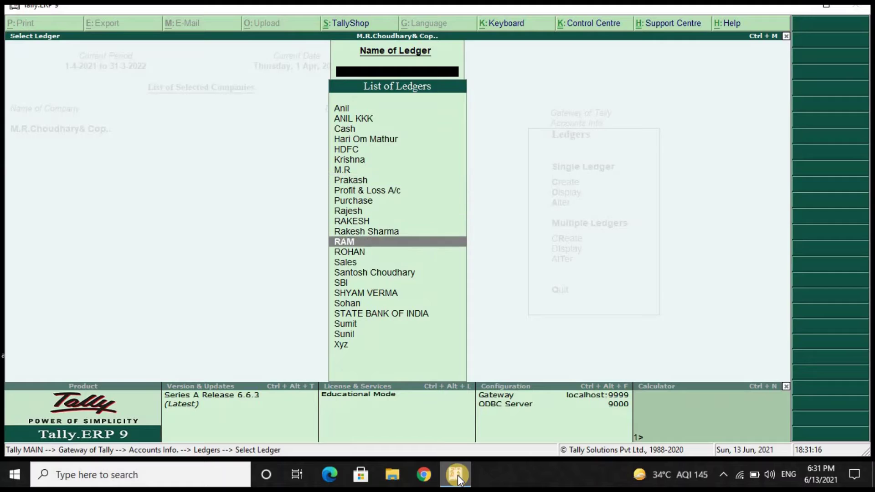
key(Down)
key(Return)
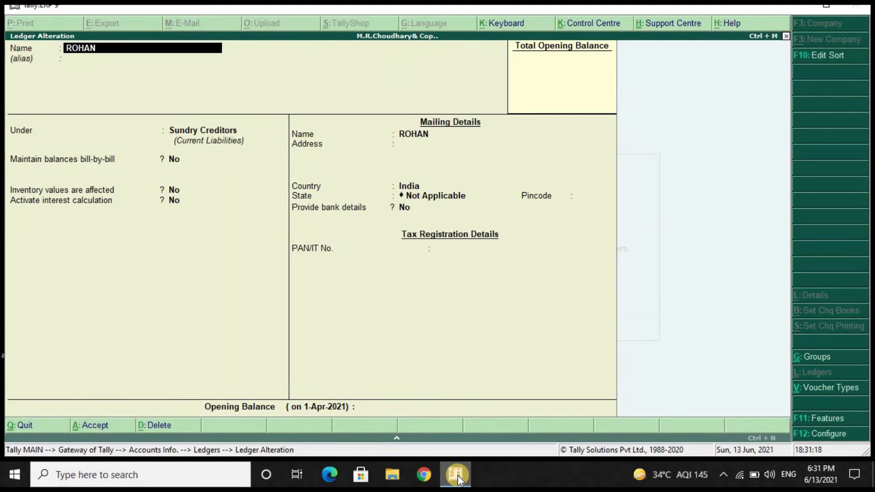
Step: Keep the ledger's name, group and inventory setting, and set Activate interest calculation to Yes
key(Return)
key(Return)
key(Return)
key(Return)
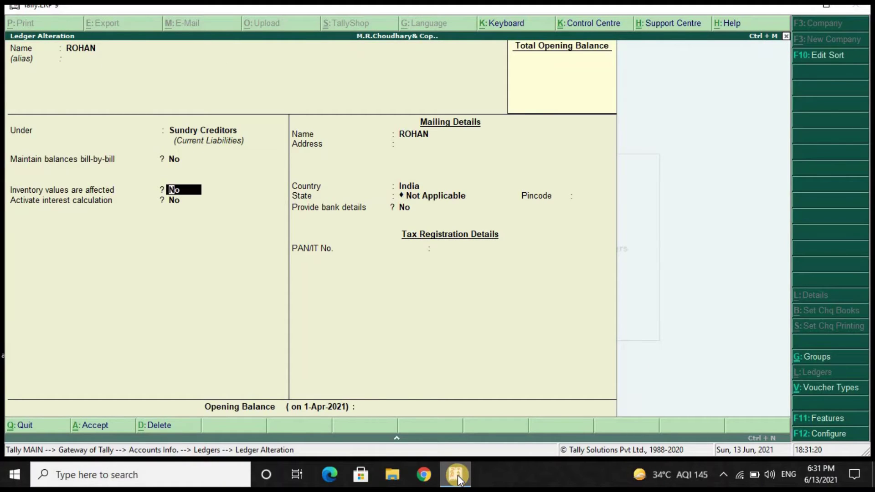
key(Return)
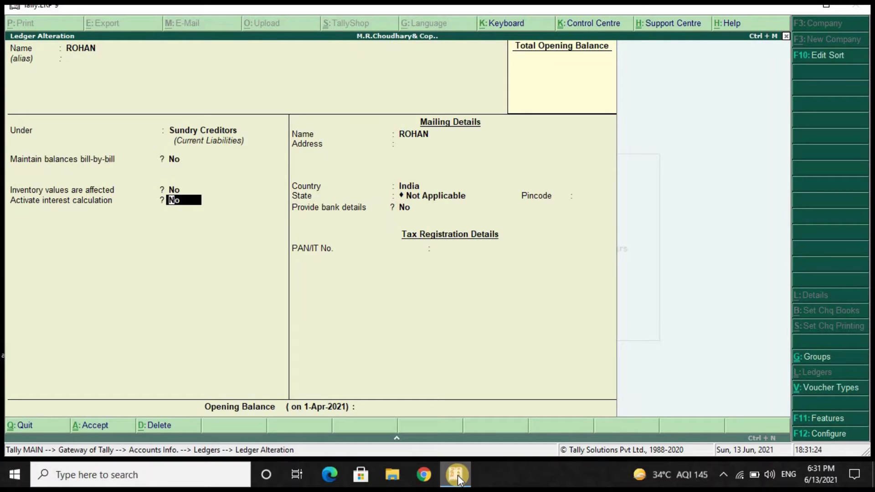
text(y)
key(Return)
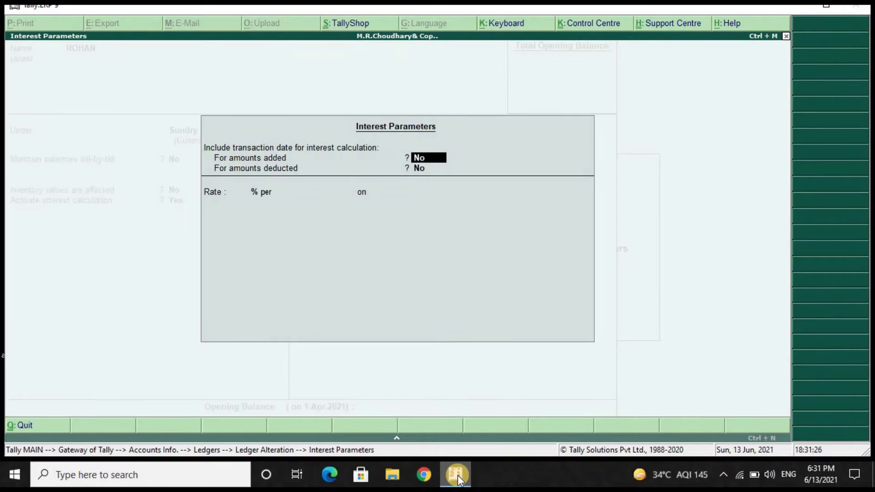
Step: Exclude transaction dates for added and deducted amounts, and set the interest rate to 12% per 365-Day Year on All Balances
key(Return)
key(Return)
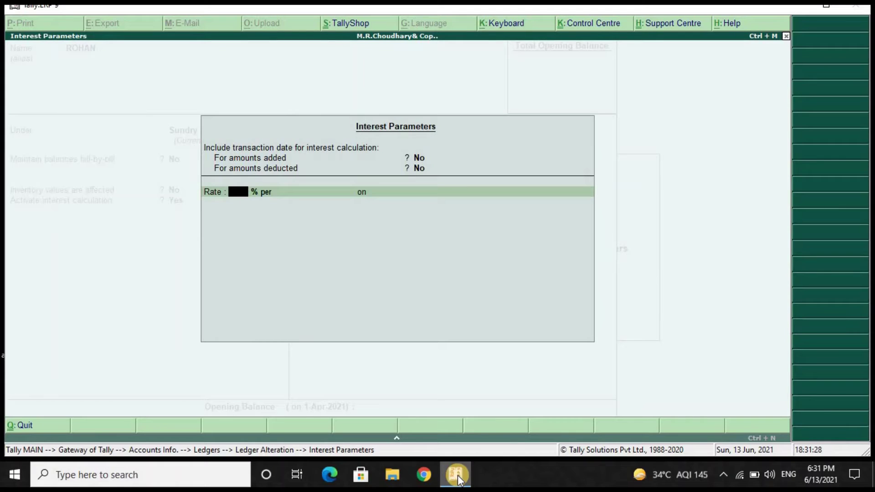
text(12)
key(Return)
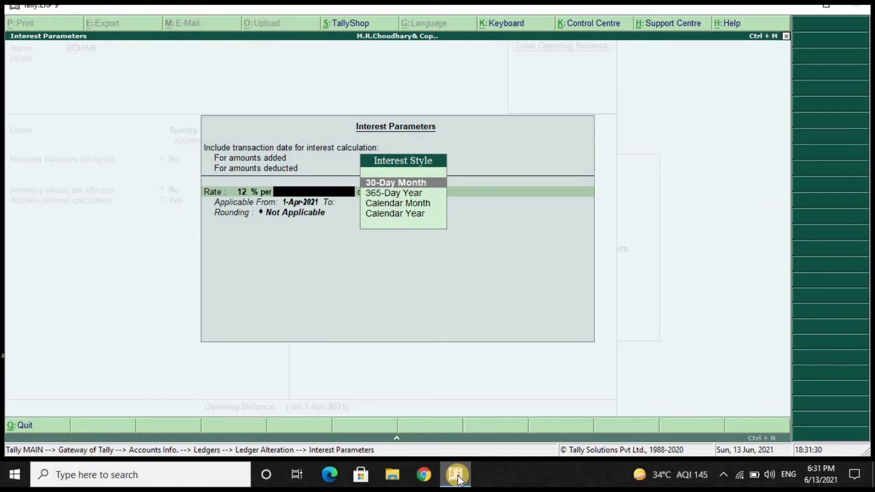
key(Down)
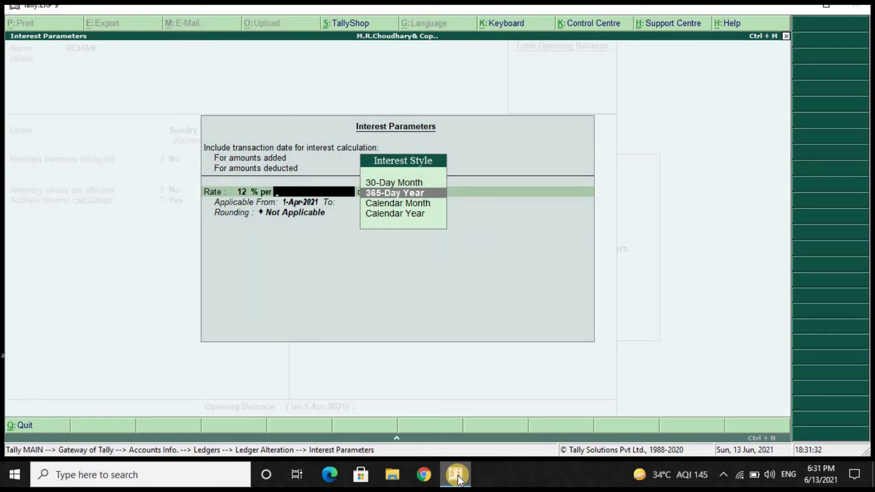
key(Return)
key(Return)
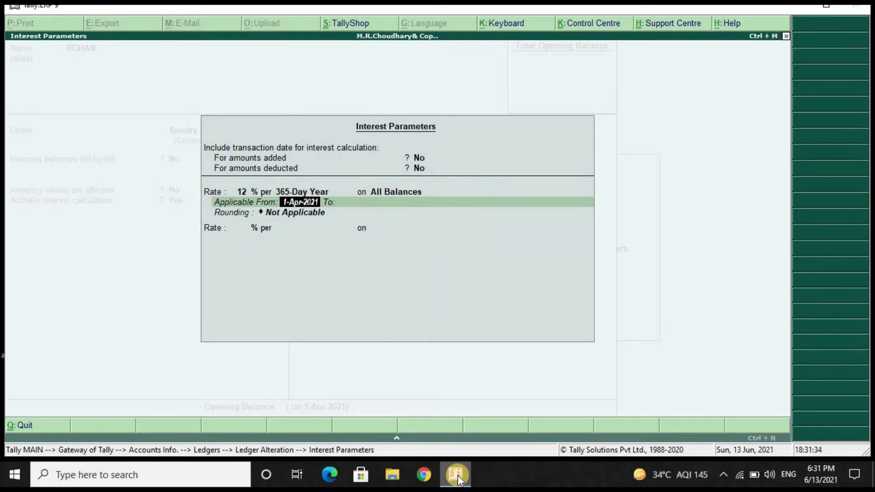
Step: Make the interest rate applicable from 1-Apr-2021 to 31-Mar-2022, with rounding left as Not Applicable
key(Return)
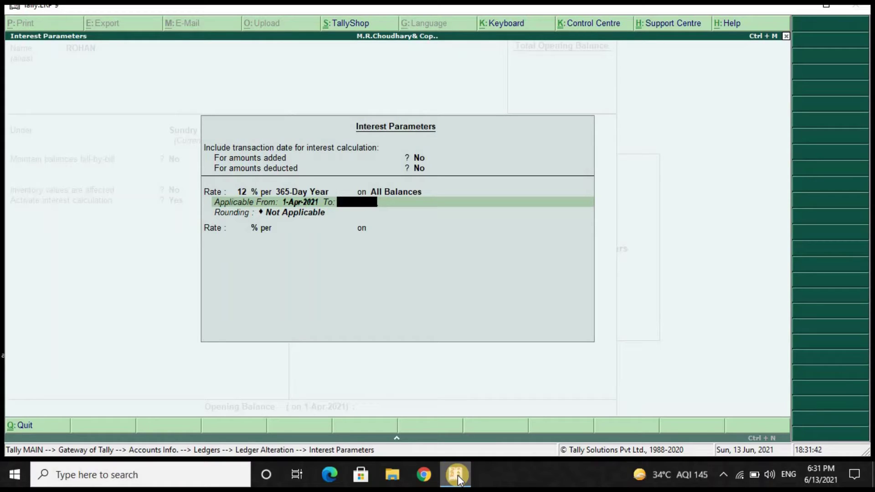
text(31.3.2022)
key(Return)
key(Return)
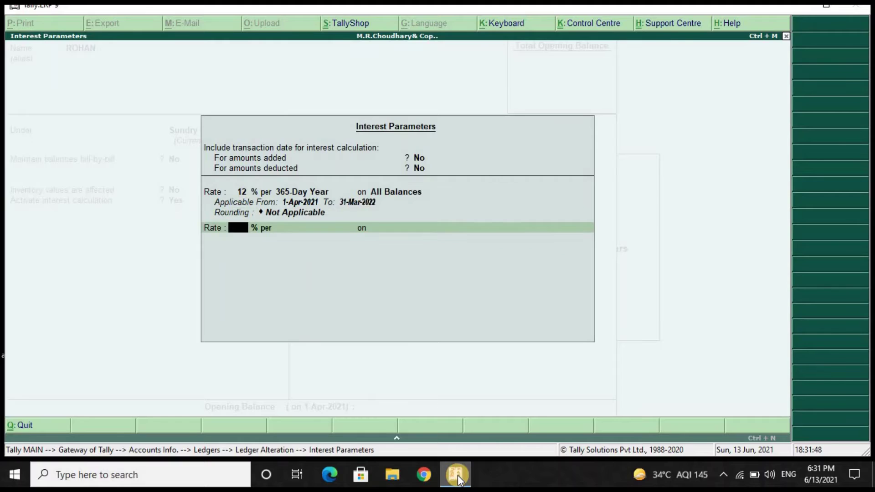
Step: End the interest rate list, keep the remaining ledger details as they are, and save the altered creditor ledger
key(Return)
key(Return)
key(Return)
key(Return)
key(Return)
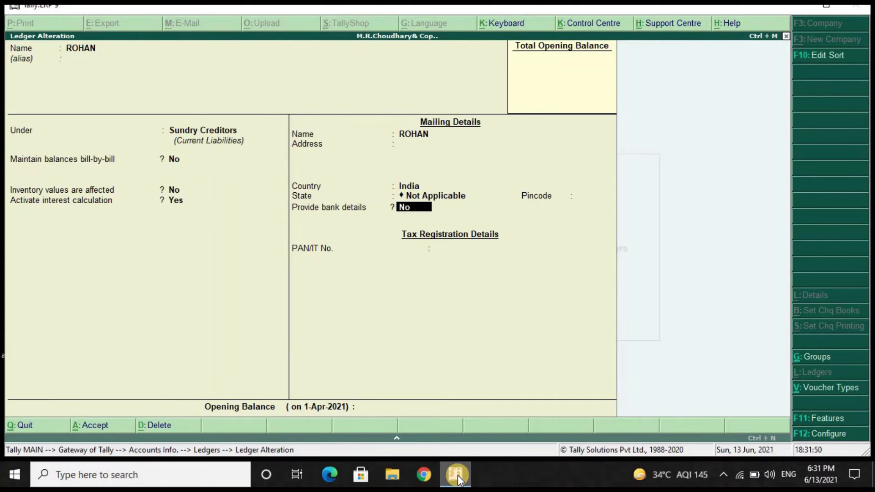
key(Return)
key(Return)
key(Return)
key(Return)
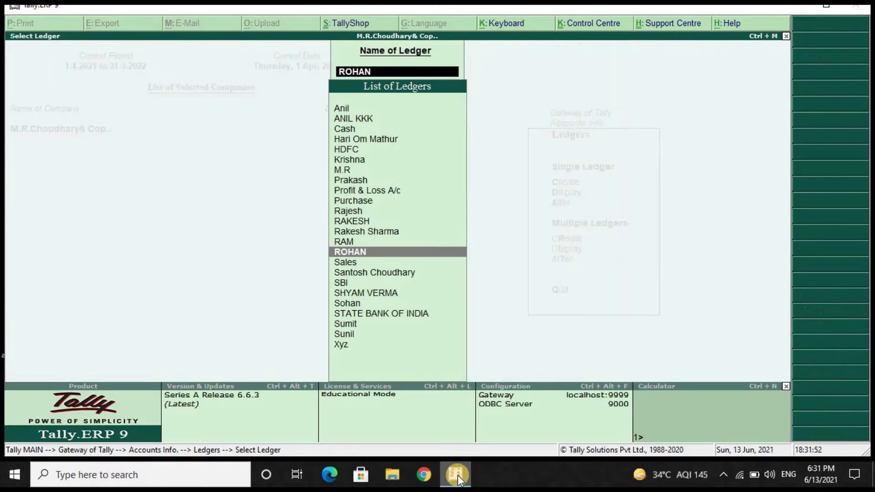
Step: Open the Sundry Debtors ledger listed directly above STATE BANK OF INDIA for alteration
key(Down)
key(Down)
key(Down)
key(Down)
key(Down)
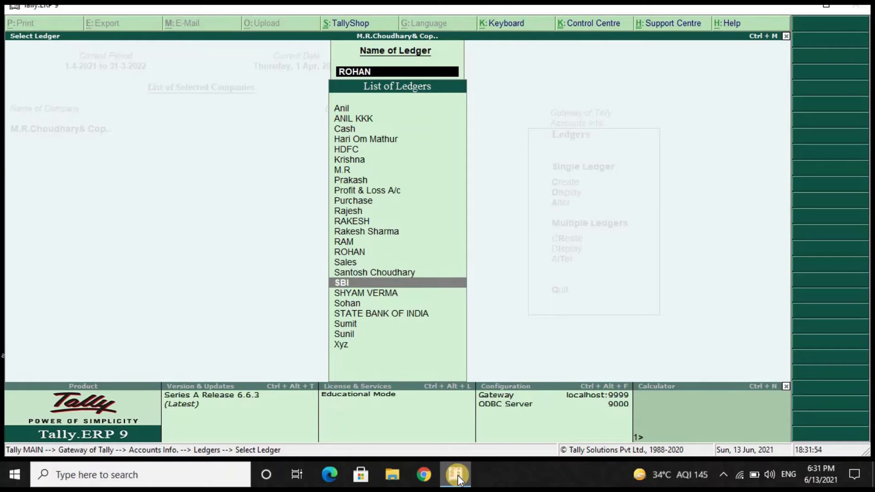
key(Return)
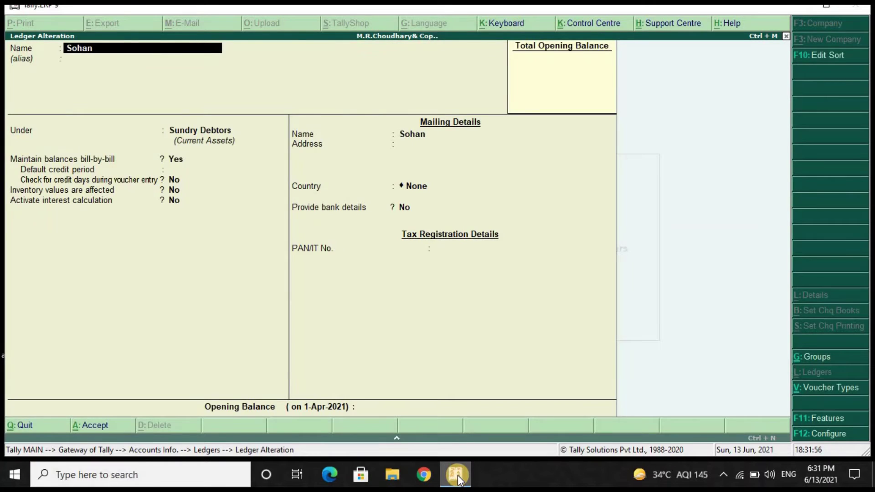
Step: Keep the debtor ledger's name, group, bill-by-bill and inventory settings, and set Activate interest calculation to Yes
key(Return)
key(Return)
key(Return)
key(Return)
key(Return)
key(Return)
key(Return)
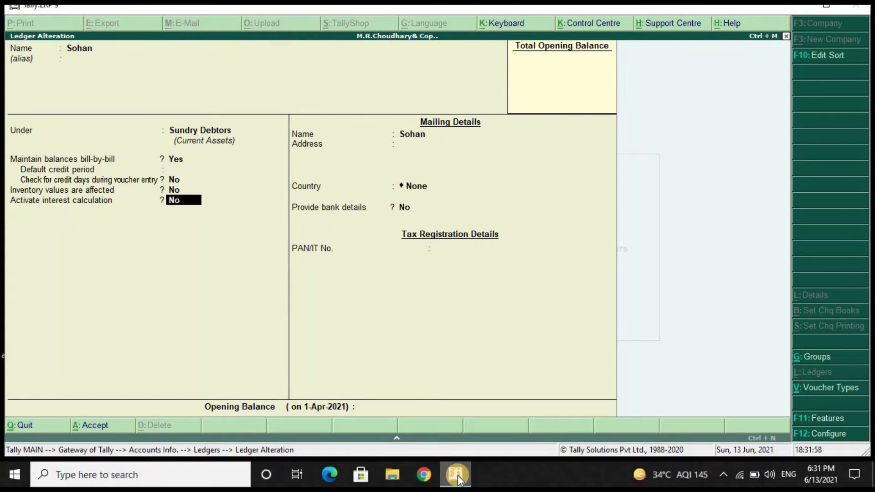
text(y)
key(Return)
Step: Exclude transaction dates for added and deducted amounts, and set the debtor's interest rate to 15% per 365-Day Year on All Balances
key(Return)
key(Return)
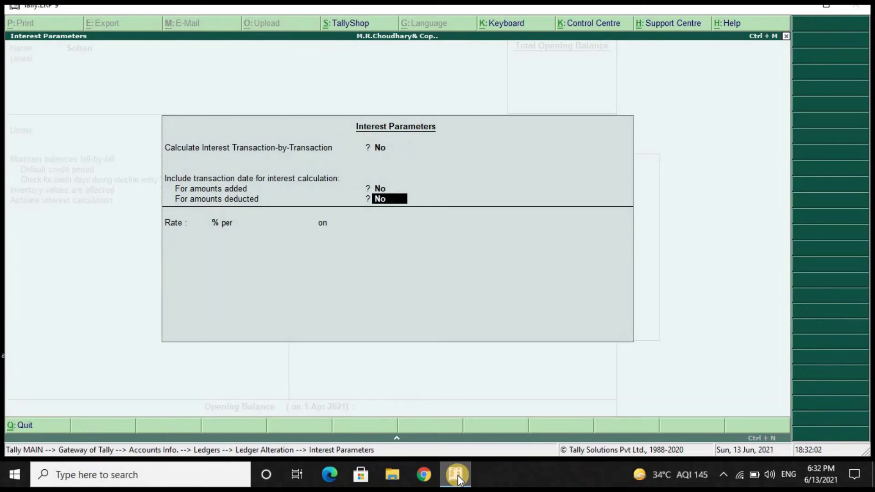
key(Return)
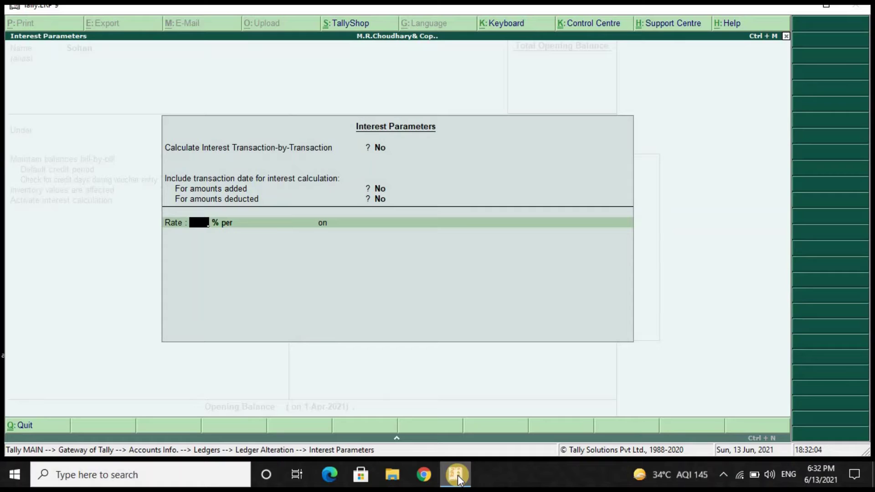
text(15)
key(Return)
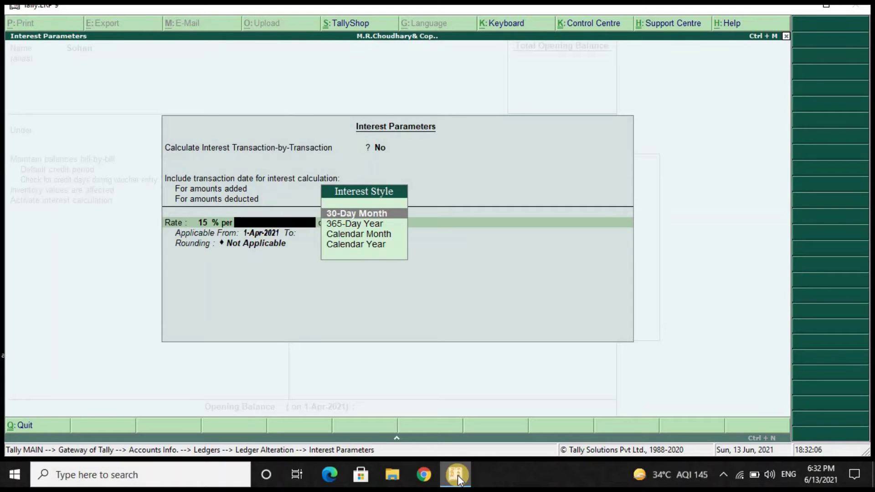
key(Down)
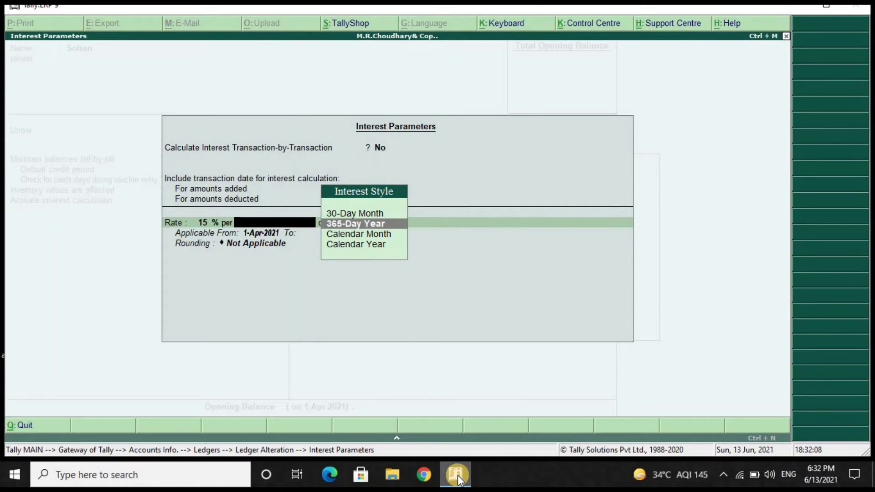
key(Return)
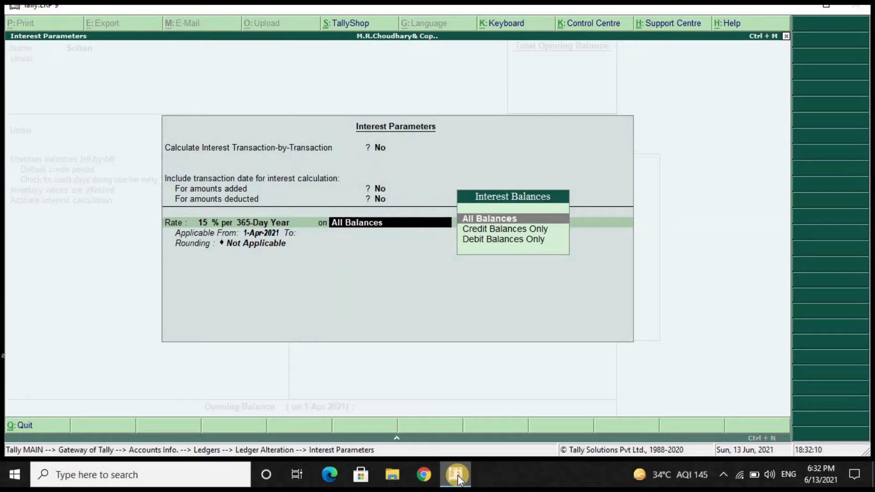
key(Return)
Step: Make the 15% rate applicable from 1-Apr-2021 to 31-Mar-2022, with rounding left as Not Applicable
key(Return)
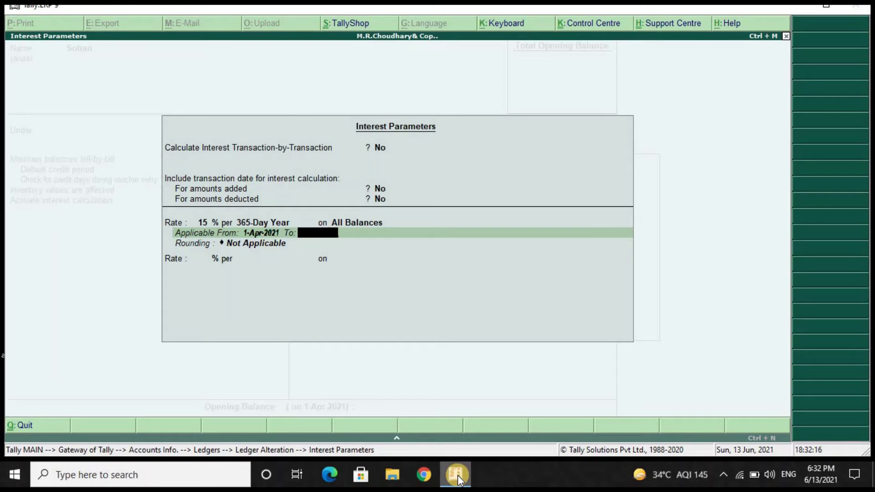
text(31.3.2022)
key(Return)
key(Return)
key(Return)
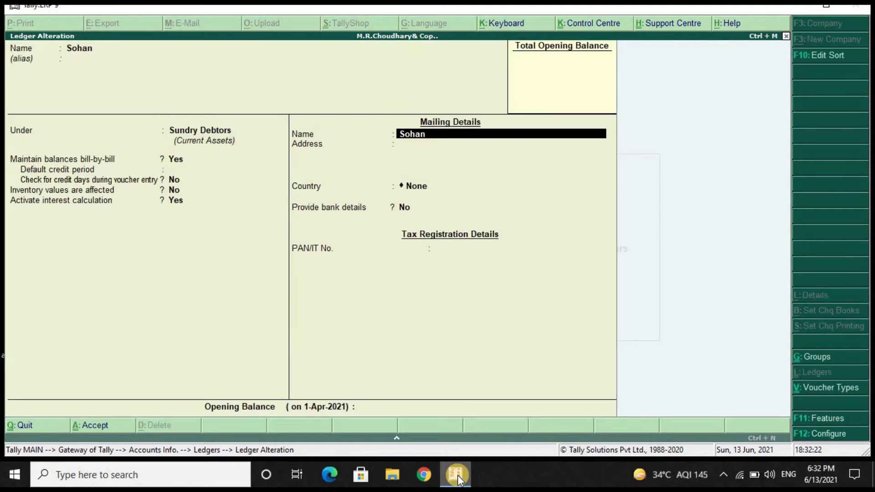
Step: Save the altered debtor ledger with its mailing details and opening balance as they are, and return to the Gateway of Tally
key(Return)
key(Return)
key(Return)
key(Return)
key(Return)
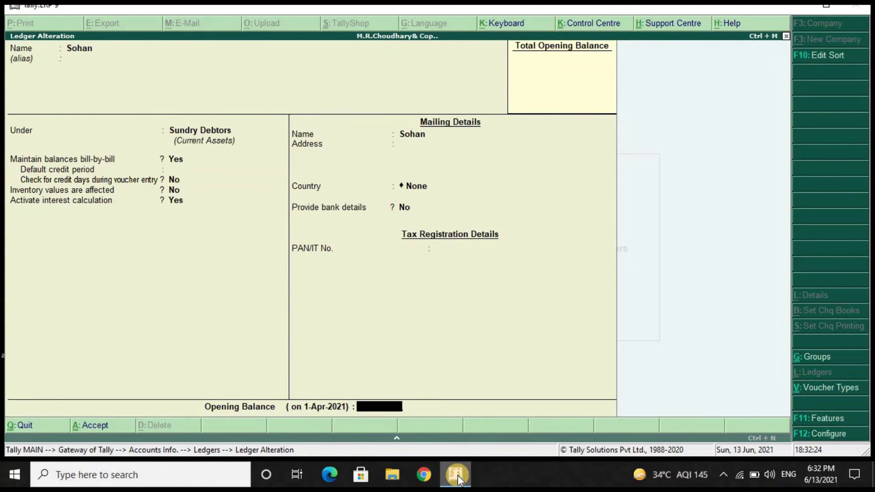
key(Return)
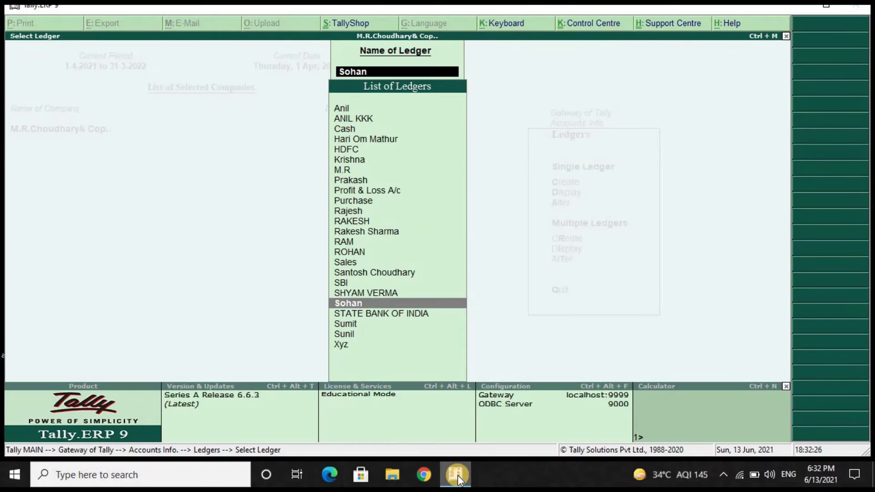
key(Escape)
key(Escape)
key(Escape)
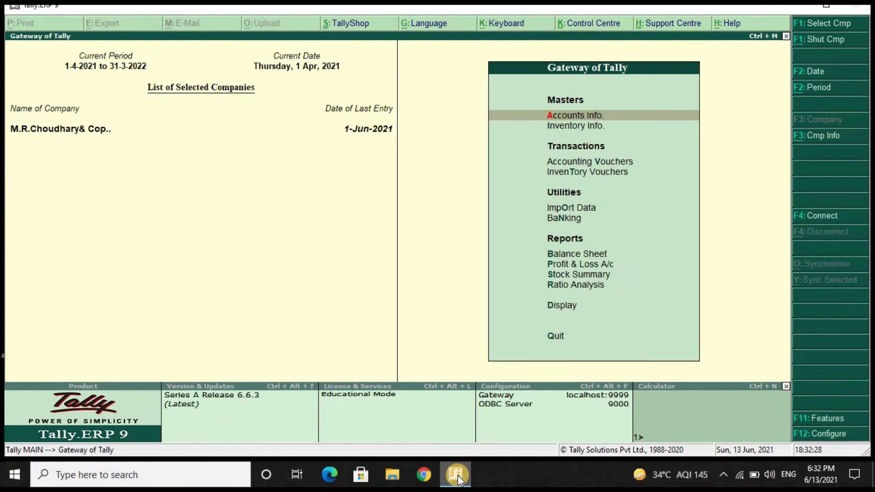
Step: Start a new purchase voucher dated 1-Apr-2021, leaving the supplier invoice number blank
key(Down)
key(Down)
key(Return)
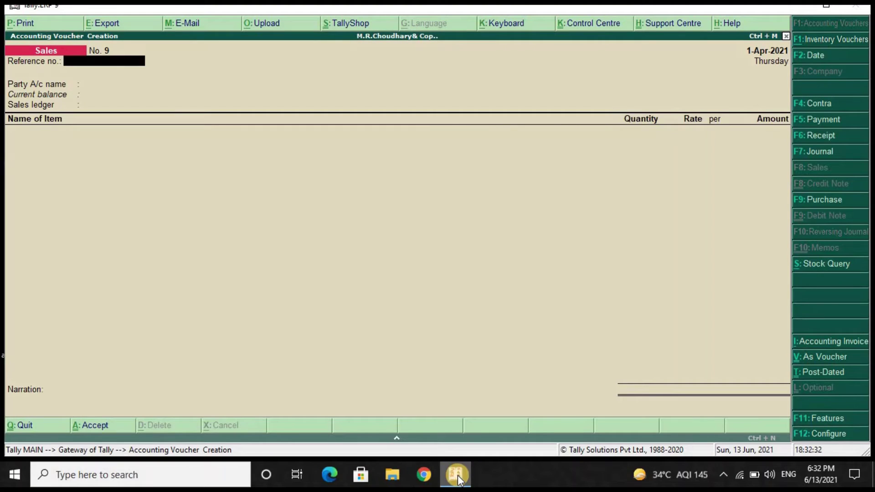
key(F9)
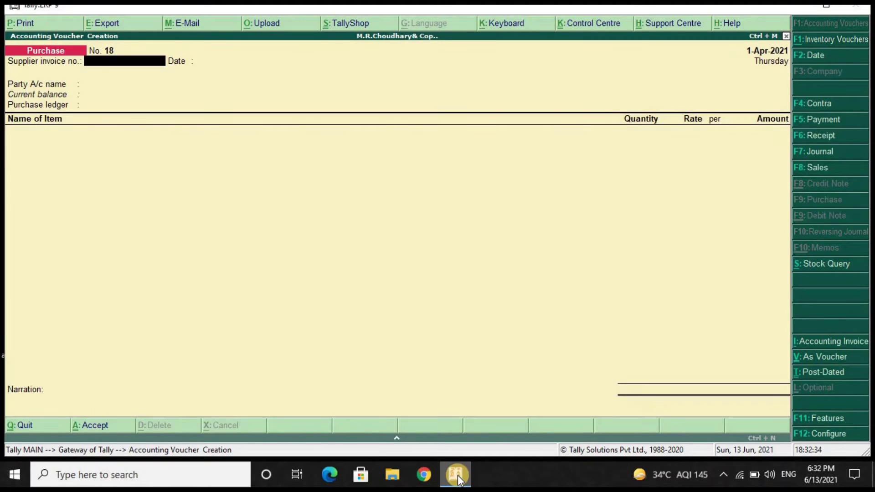
key(Return)
key(Return)
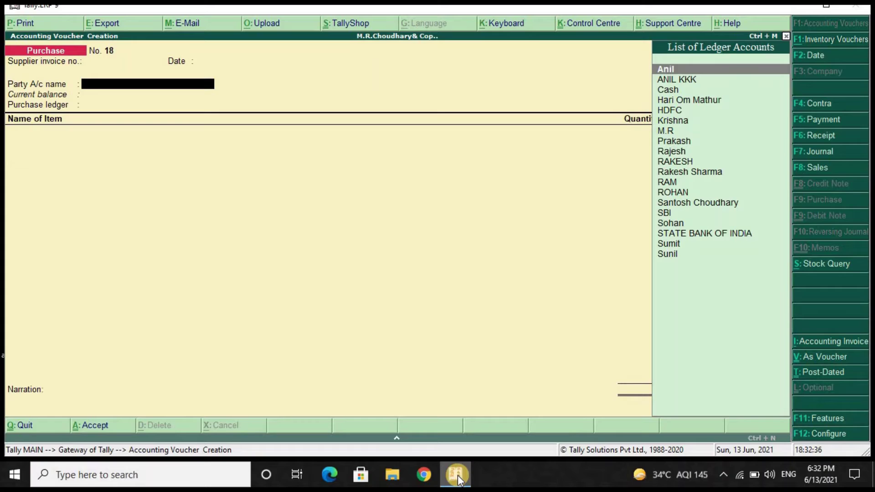
Step: Select the creditor ledger configured with 12% interest as the party account of the purchase voucher
key(Down)
key(Down)
key(Down)
key(Down)
key(Down)
key(Down)
key(Down)
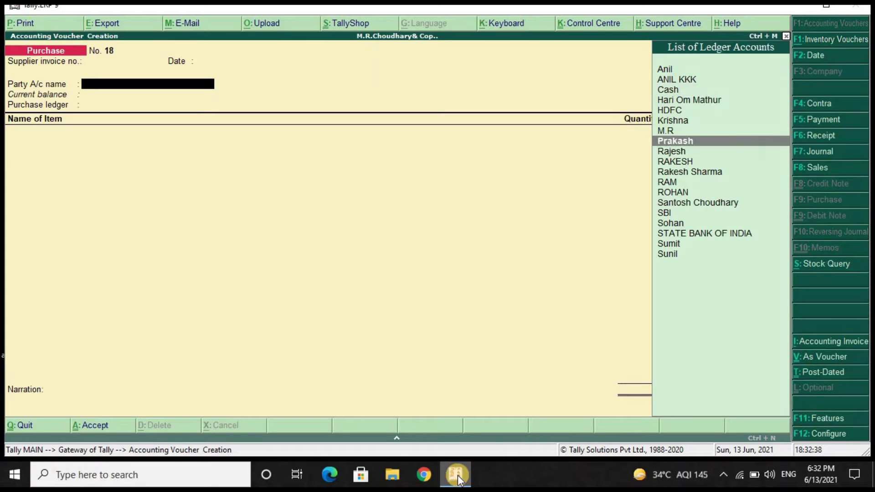
key(Down)
key(Down)
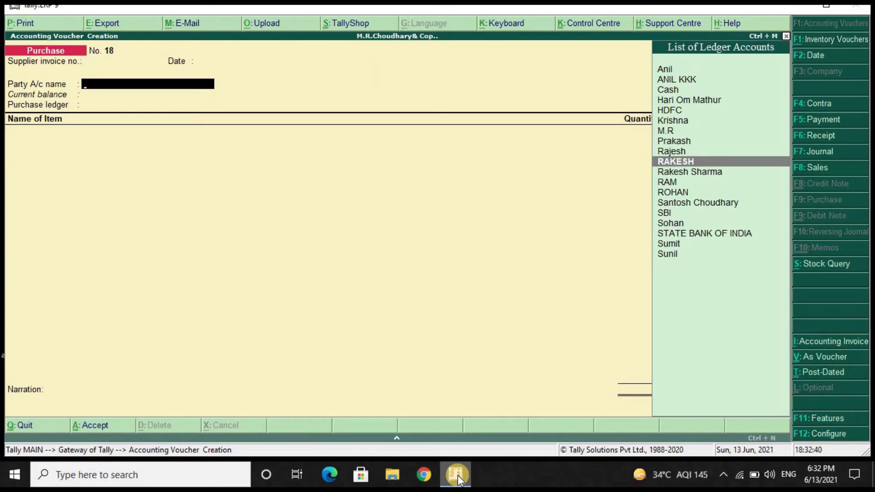
key(Down)
key(Down)
key(Down)
key(Return)
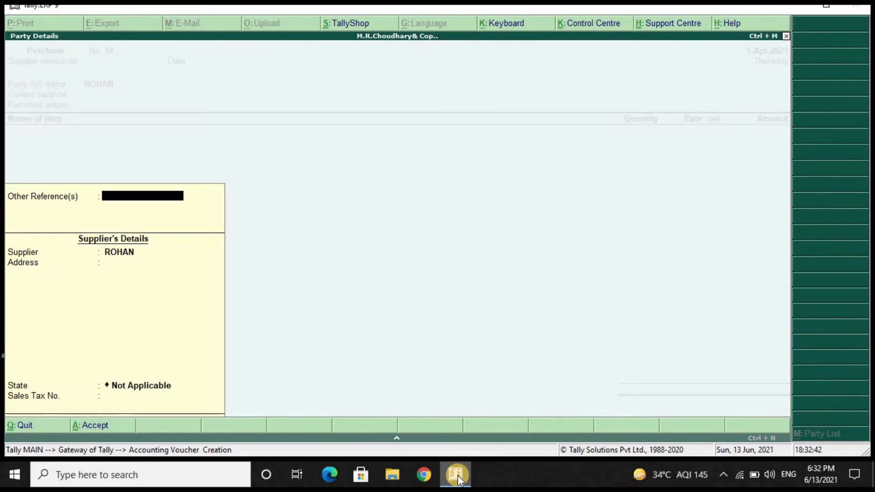
Step: Accept the default supplier details and choose Purchase as the purchase ledger
key(Return)
key(Return)
key(Return)
key(Return)
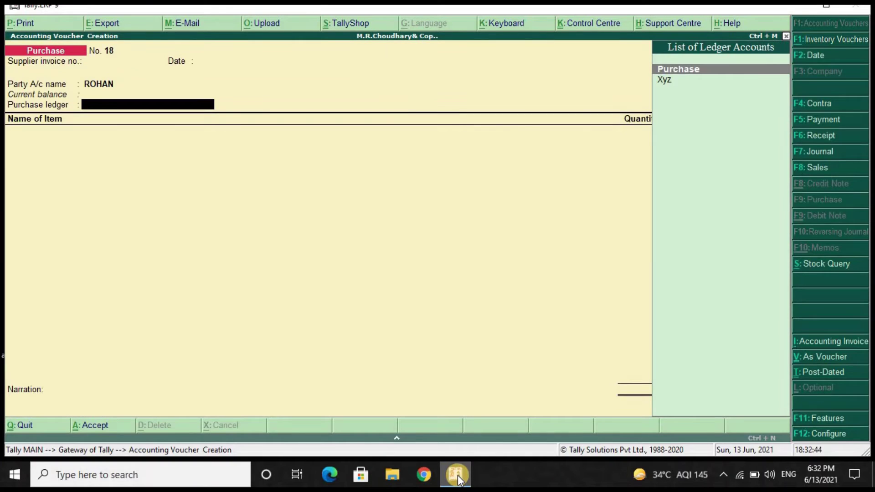
key(Return)
Step: Add the stock item Apple from the Jaipur godown, with quantity 500 kg at a rate of 50.00 per kg
text(A)
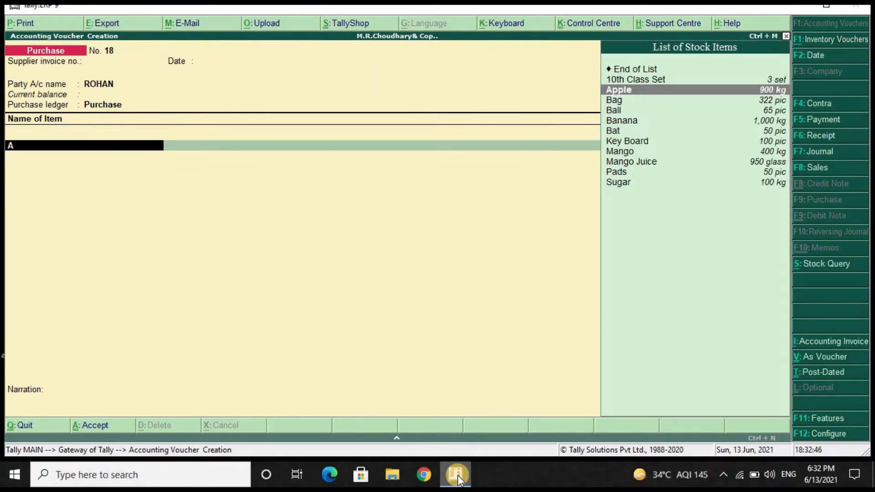
key(Return)
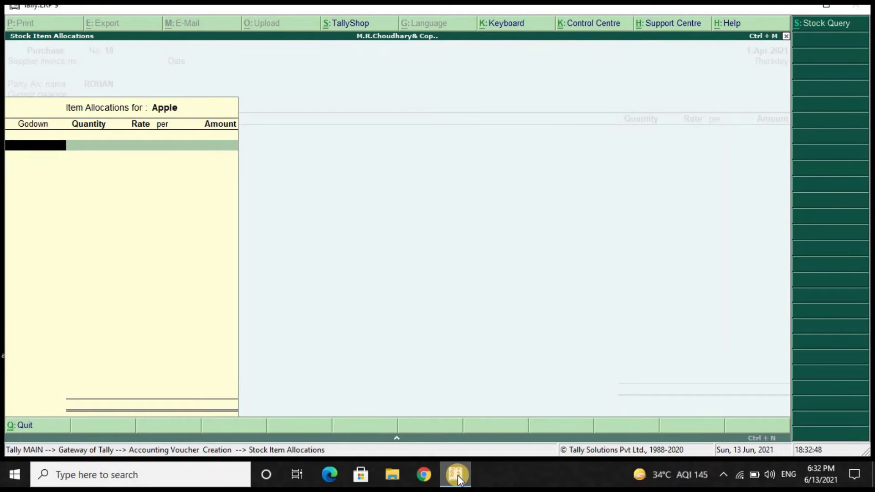
key(Return)
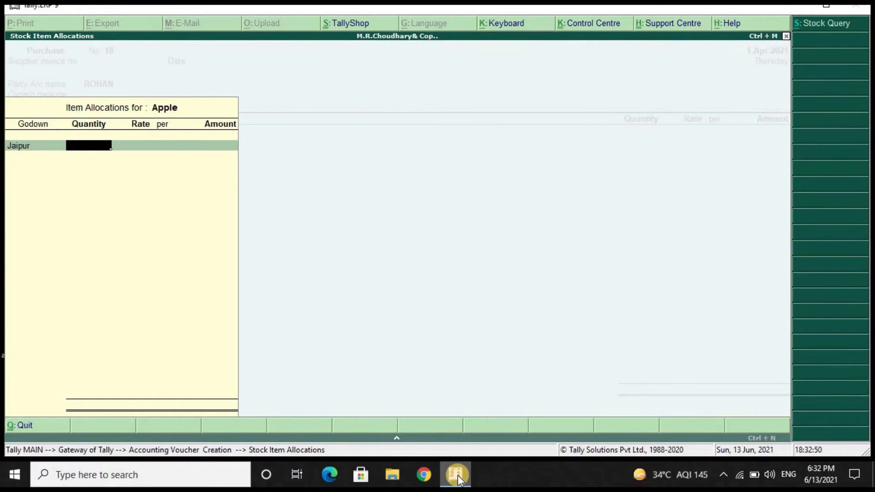
text(50)
key(Return)
key(Return)
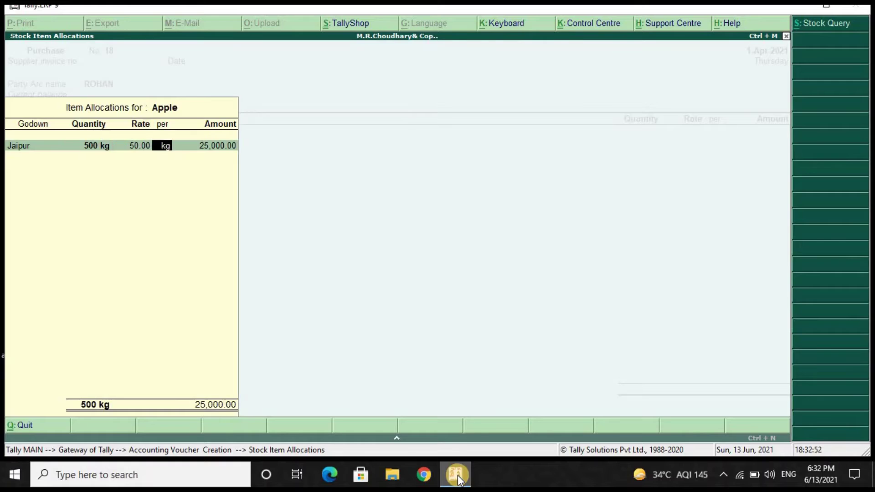
key(Return)
key(Return)
key(Return)
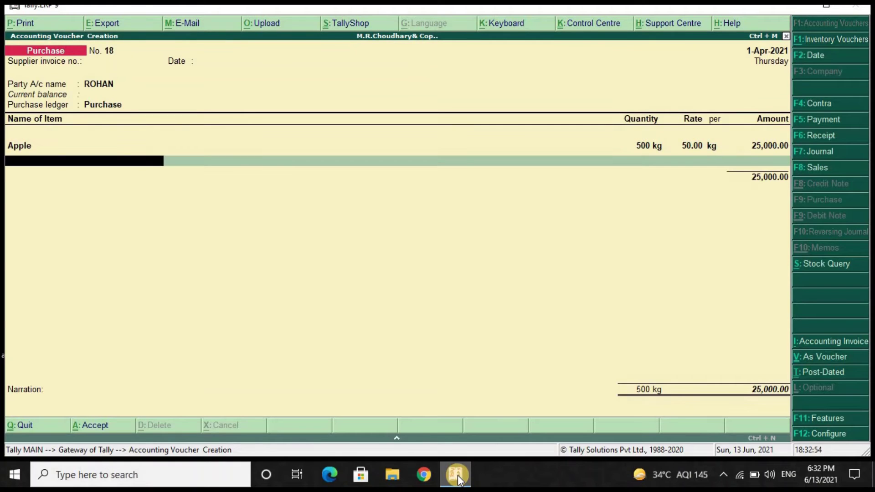
Step: End the item list, leave the narration empty, and save the Apple purchase voucher
key(Return)
key(Return)
key(Return)
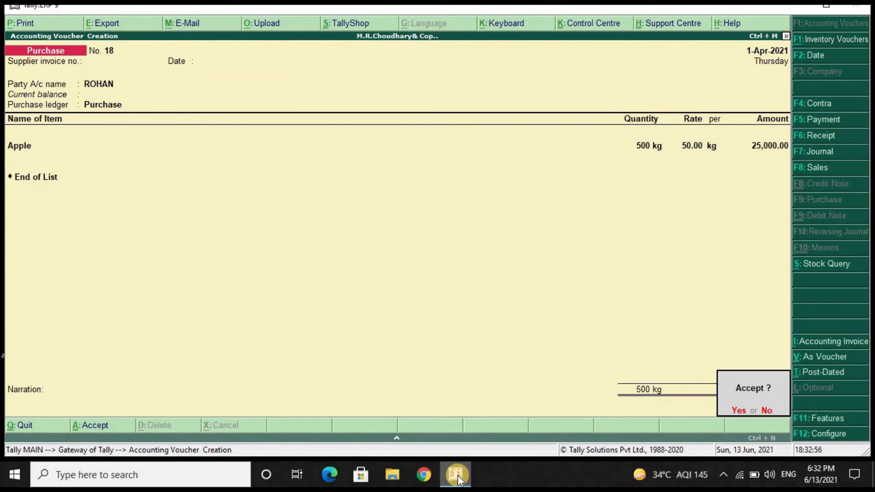
key(Return)
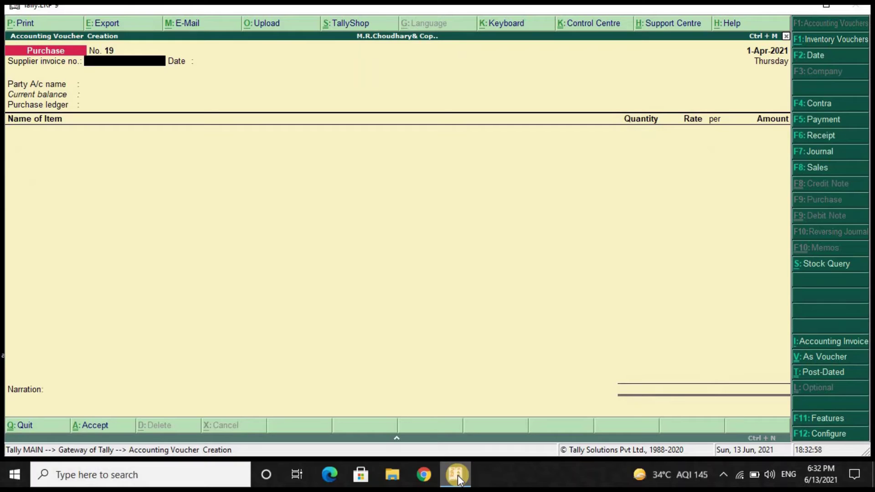
Step: Set the new purchase voucher's date to 1-May-2021 and leave the supplier invoice number blank
key(F2)
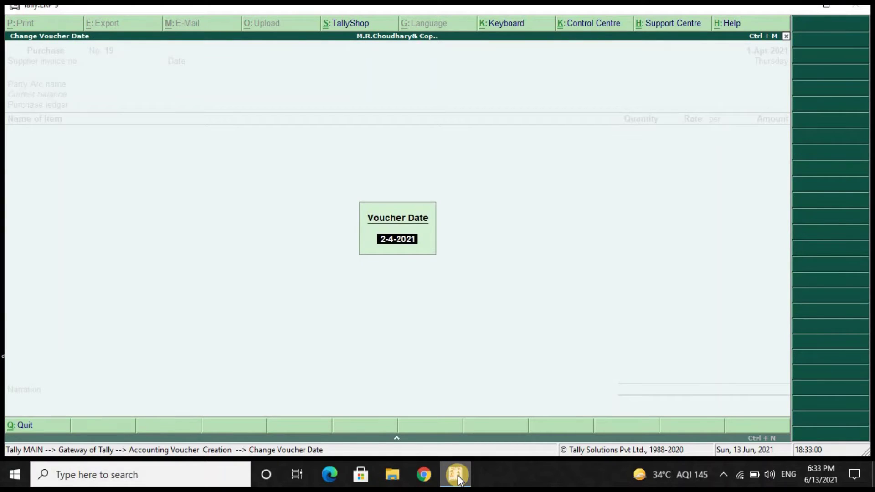
text(1.5.2021)
key(Return)
key(Return)
key(Return)
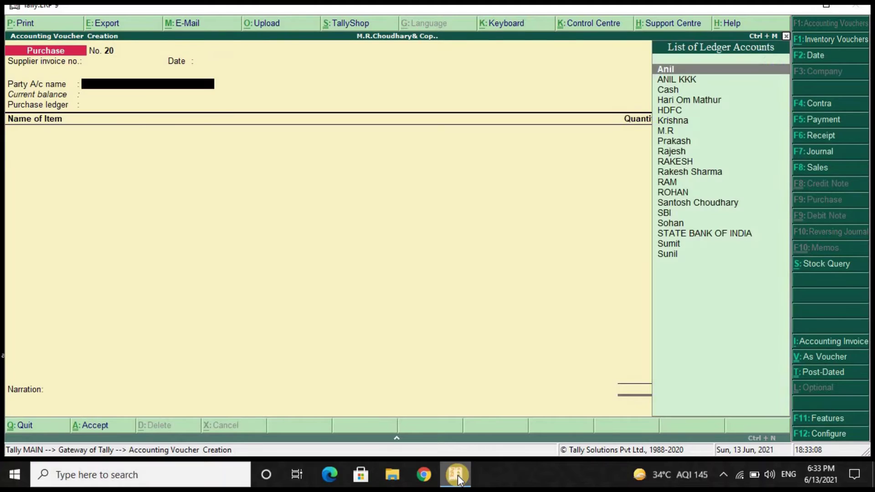
Step: Choose the same 12% interest creditor ledger as the party account for the 1-May-2021 purchase
key(Down)
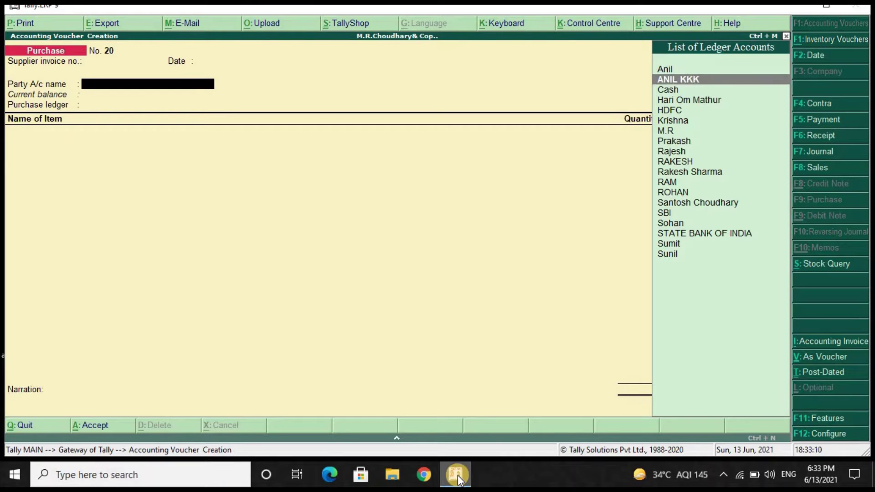
key(Down)
key(Down)
key(Down)
key(Down)
key(Down)
key(Down)
key(Down)
key(Down)
key(Down)
key(Down)
key(Down)
key(Return)
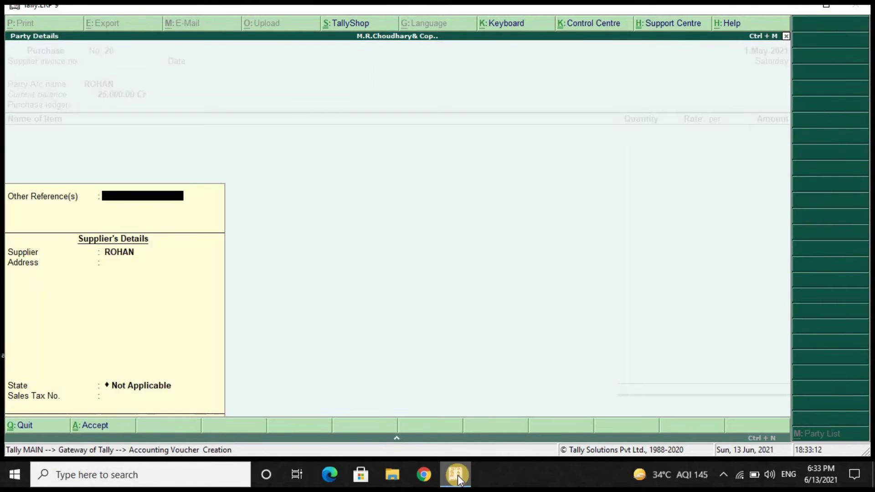
Step: Keep the default supplier details and assign the Purchase ledger to the May voucher
key(Return)
key(Return)
key(Return)
key(Return)
key(Return)
key(Return)
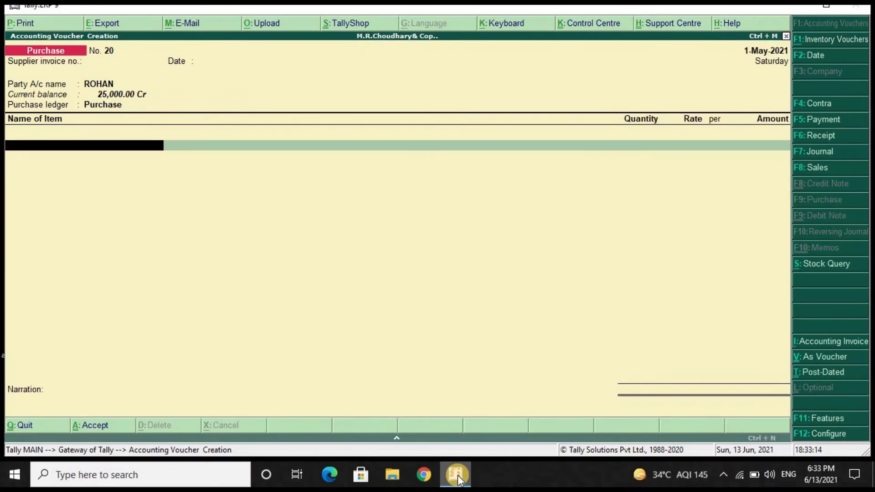
Step: Add 500 kg of Banana in the Jaipur godown to the purchase, keeping the 30.00 per kg rate
text(B)
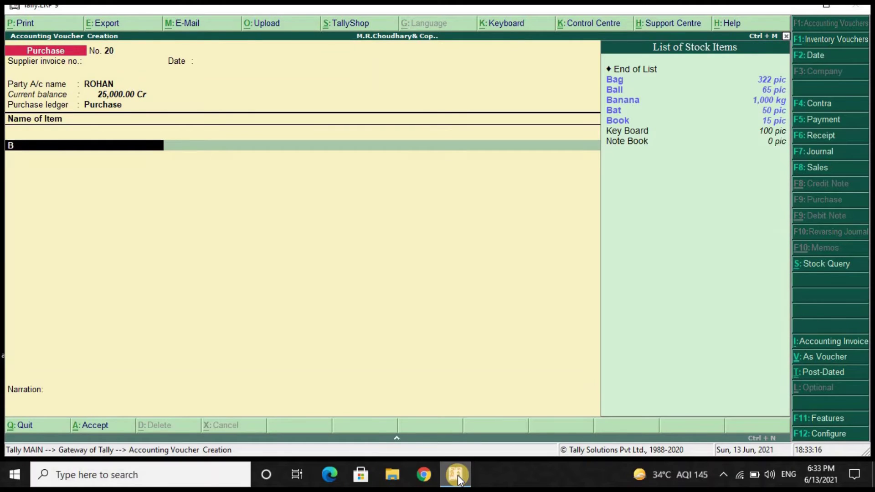
key(Down)
key(Down)
key(Return)
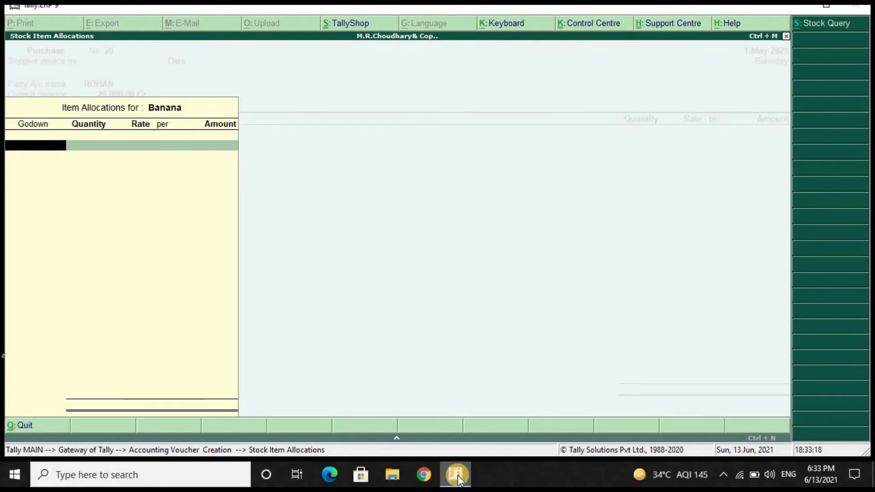
key(Return)
text(500)
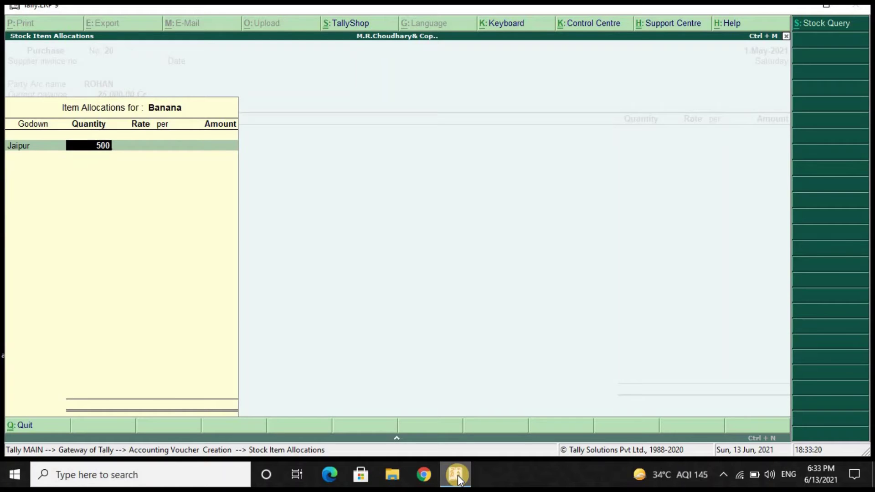
key(Return)
key(Return)
key(Return)
key(Return)
key(Return)
key(Return)
Step: End the item list, leave the narration empty, and save the Banana purchase voucher
key(Return)
key(Return)
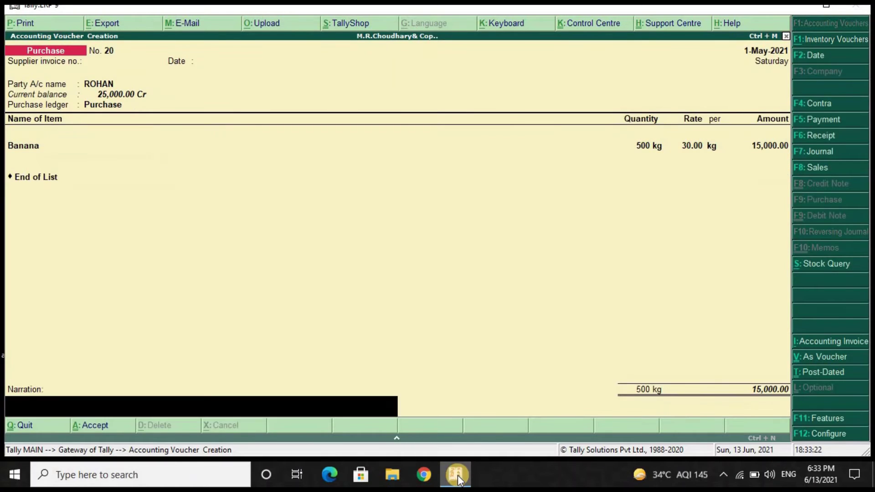
key(Return)
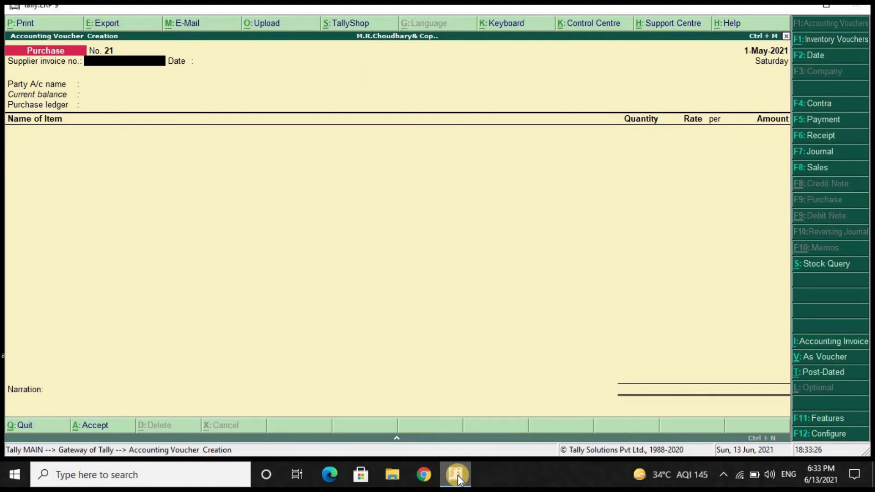
Step: Switch to a sales voucher dated 1-May-2021 and leave its reference number blank
key(F8)
key(Return)
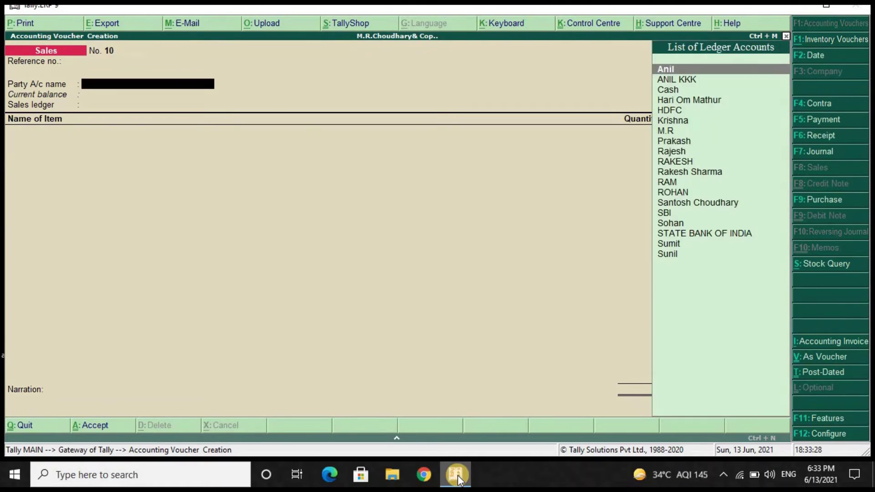
key(Return)
key(Escape)
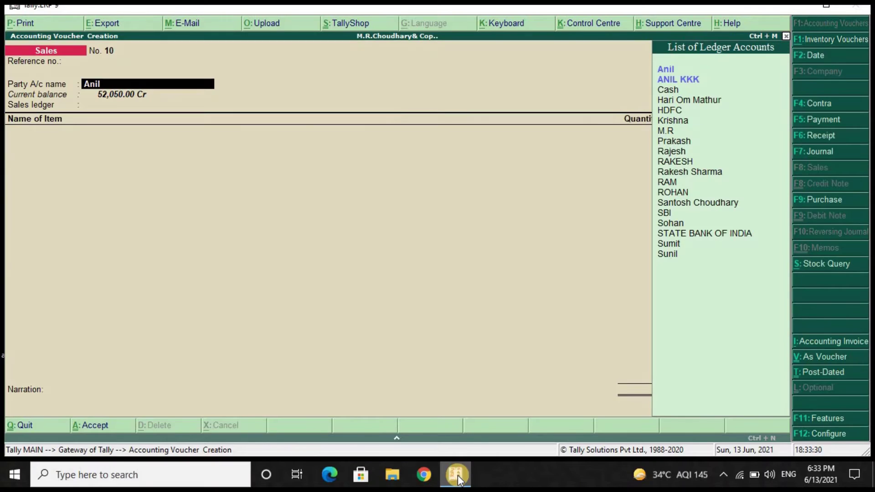
Step: Choose the 15% interest debtor ledger as the party account for the 1-May-2021 sale
key(Down)
key(Down)
key(Down)
key(Down)
key(Down)
key(Down)
key(Down)
key(Down)
key(Down)
key(Down)
key(Down)
key(Down)
key(Down)
key(Down)
key(Down)
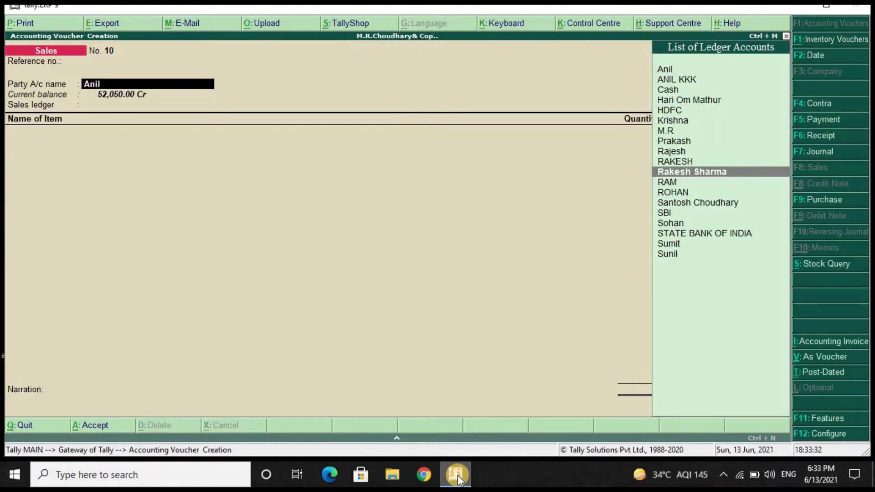
key(Down)
key(Return)
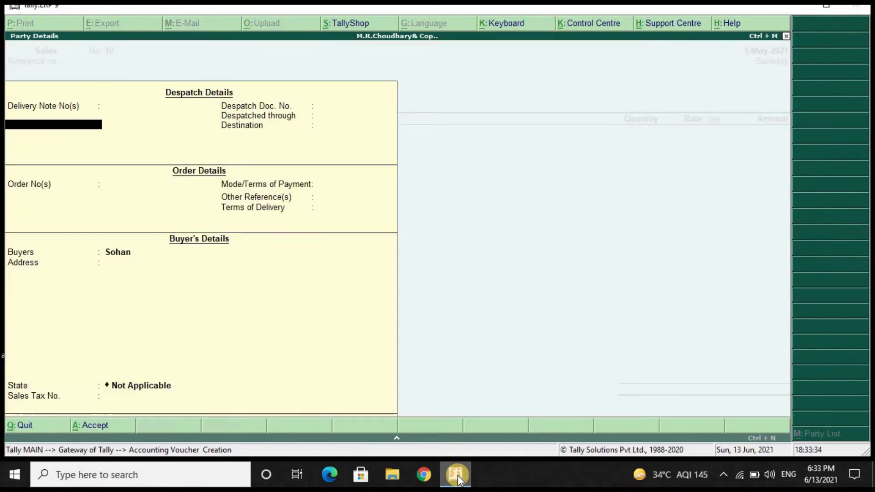
Step: Keep the default despatch, order and buyer details and assign the Sales ledger to the May sales voucher
key(Return)
key(Return)
key(Return)
key(Return)
key(Return)
key(Return)
key(Return)
key(Return)
key(Return)
key(Return)
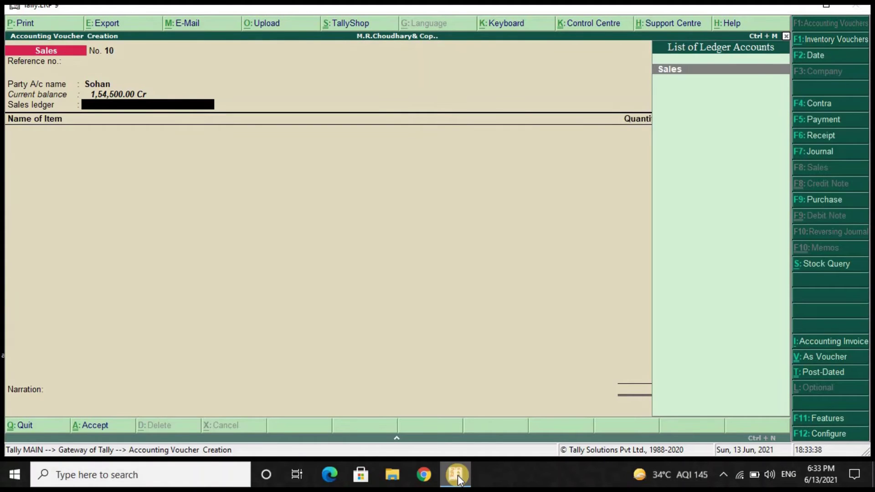
key(Return)
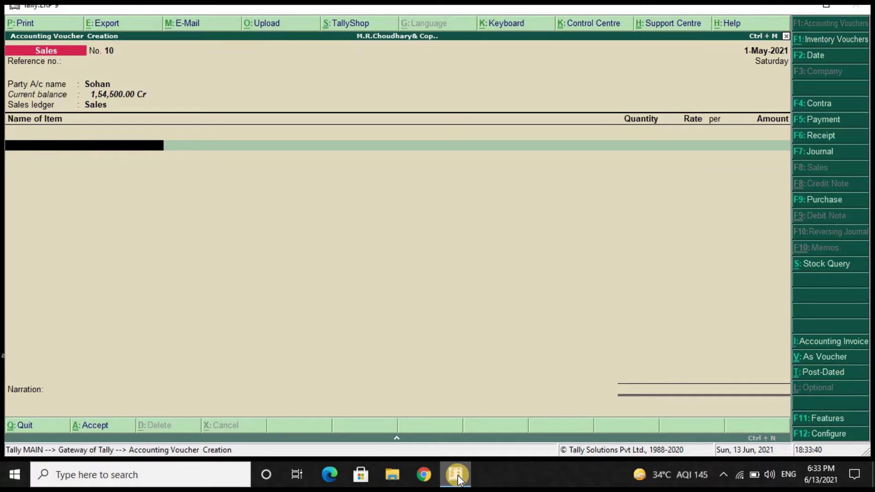
Step: Add 500 kg of Apple from the Jaipur godown to the sale, keeping the 70.00 per kg rate
text(A)
key(Return)
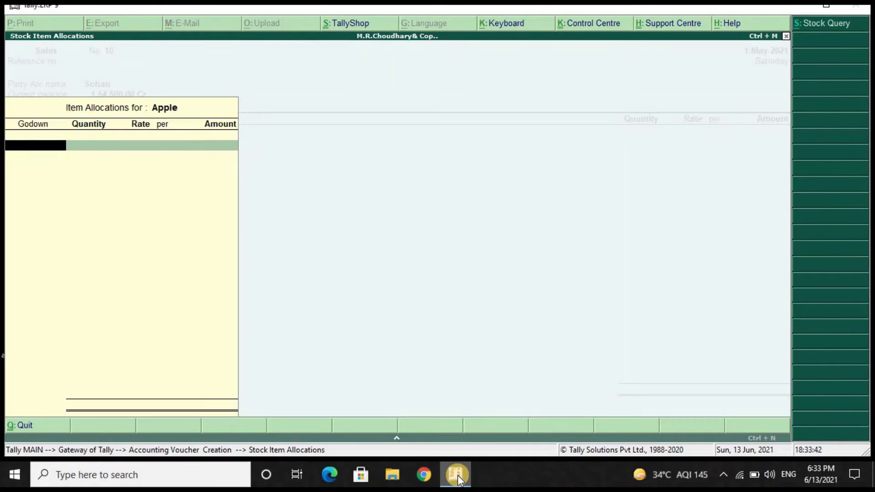
key(Return)
text(500)
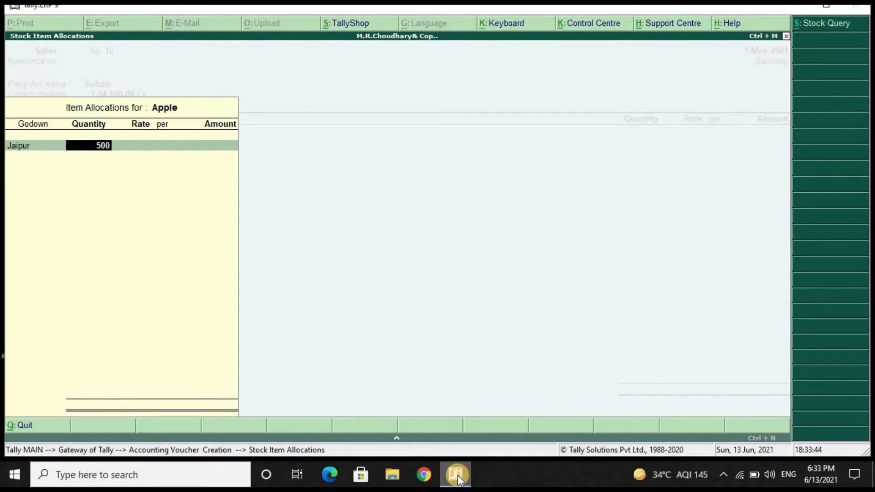
key(Return)
key(Return)
key(Return)
key(Return)
key(Return)
key(Return)
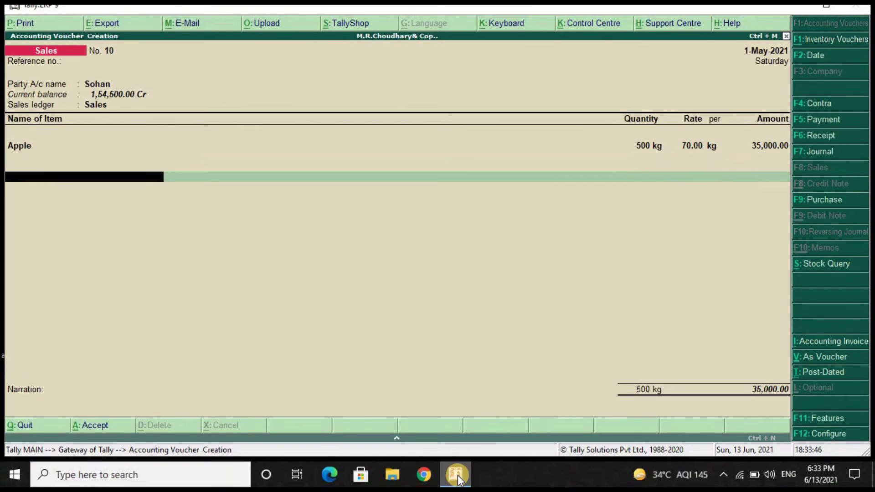
Step: End the item list, leave the narration empty, and save the Apple sales voucher
key(Return)
key(Return)
key(Return)
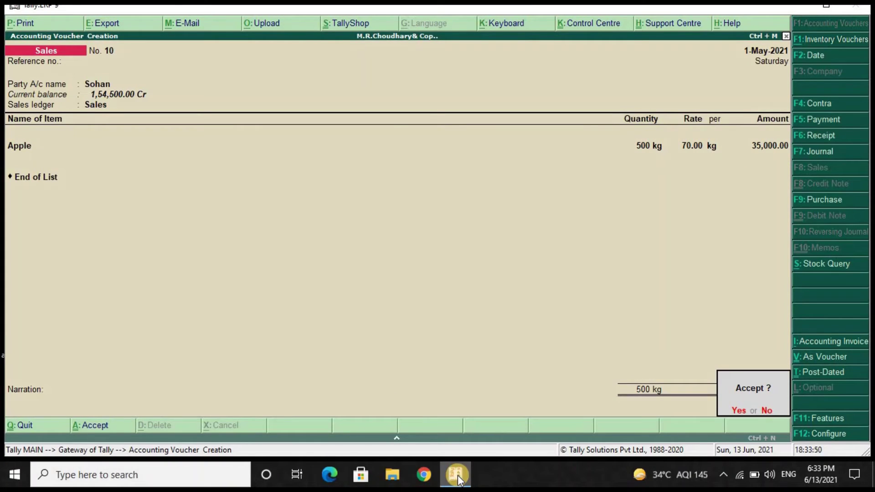
key(Return)
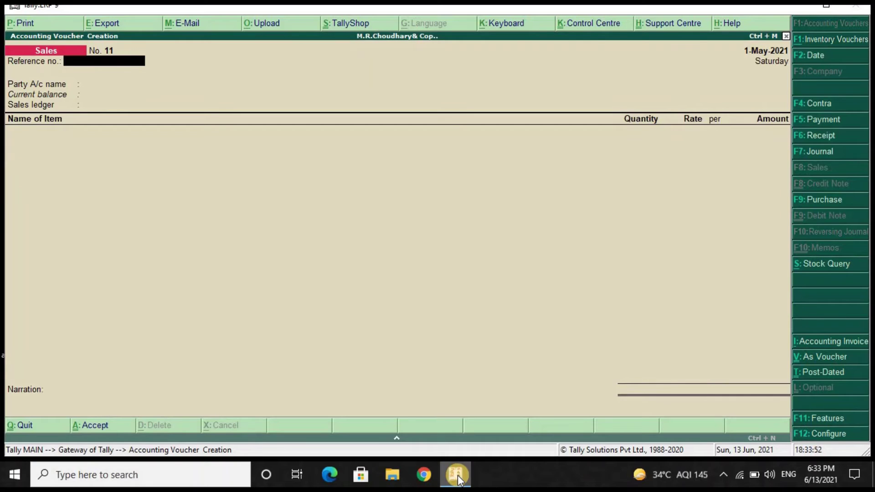
Step: Set the new sales voucher's date to 1-Apr-2021 and leave the reference number blank
key(F2)
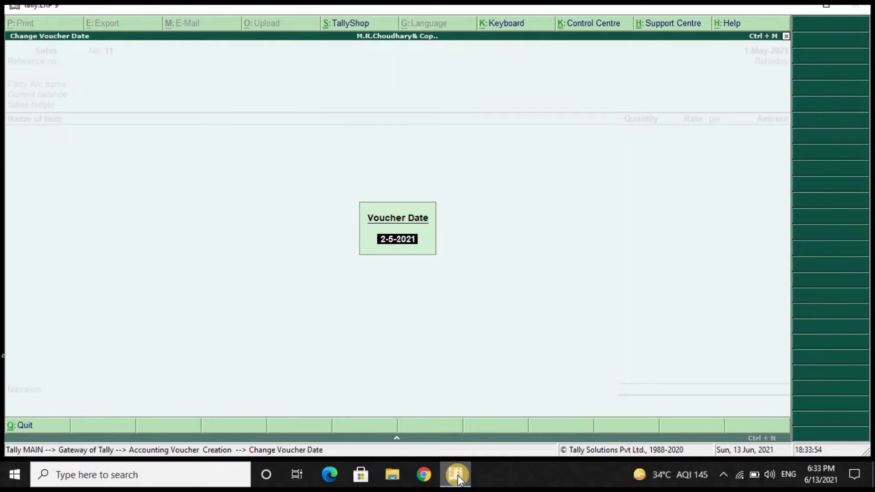
text(1.4.2021)
key(Return)
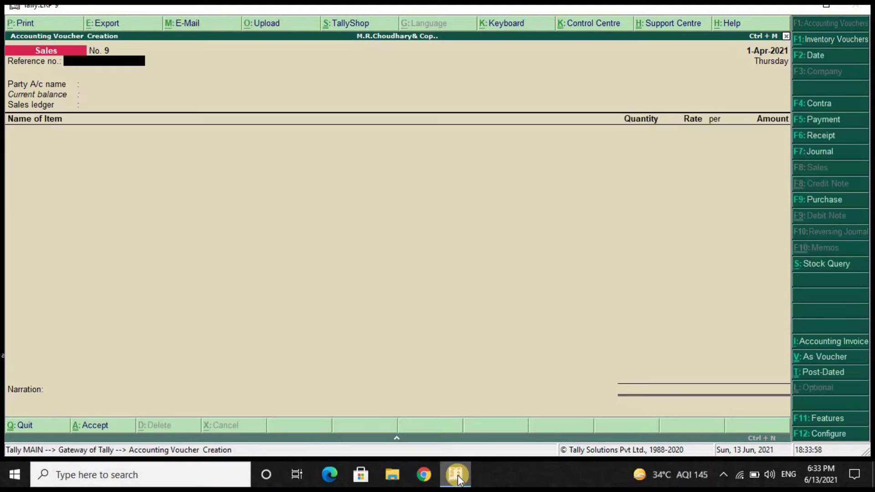
key(Return)
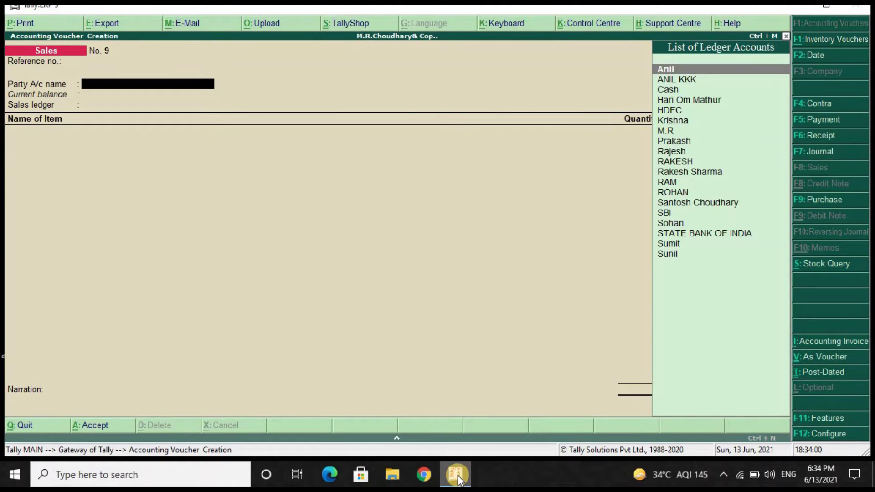
Step: Choose the same 15% interest debtor ledger as the party account for the 1-Apr-2021 sale
key(Down)
key(Down)
key(Down)
key(Down)
key(Down)
key(Down)
key(Down)
key(Down)
key(Down)
key(Down)
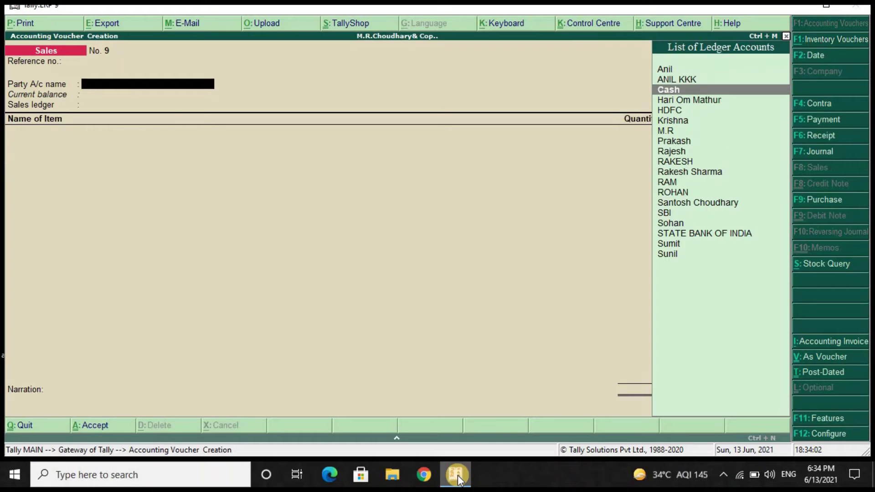
key(Down)
key(Down)
key(Down)
key(Down)
key(Down)
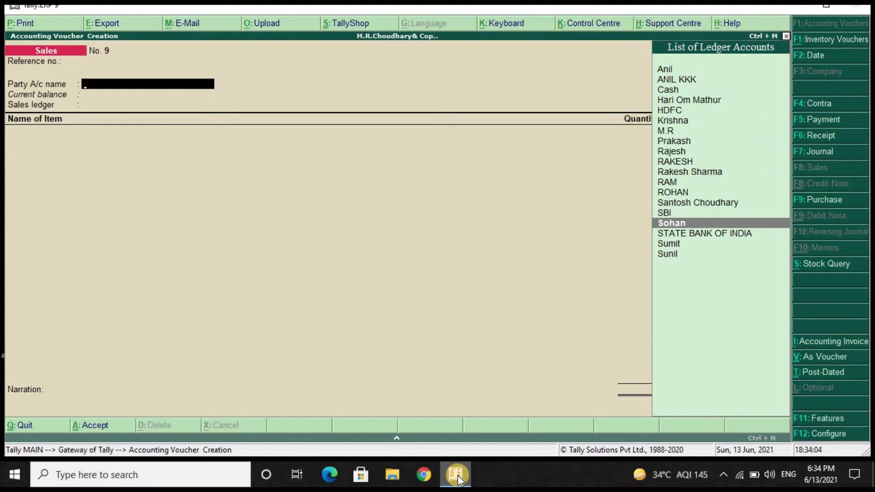
key(Return)
Step: Keep the default despatch, order and buyer details and assign the Sales ledger to the April sales voucher
key(Return)
key(Return)
key(Return)
key(Return)
key(Return)
key(Return)
key(Return)
key(Return)
key(Return)
key(Return)
key(Return)
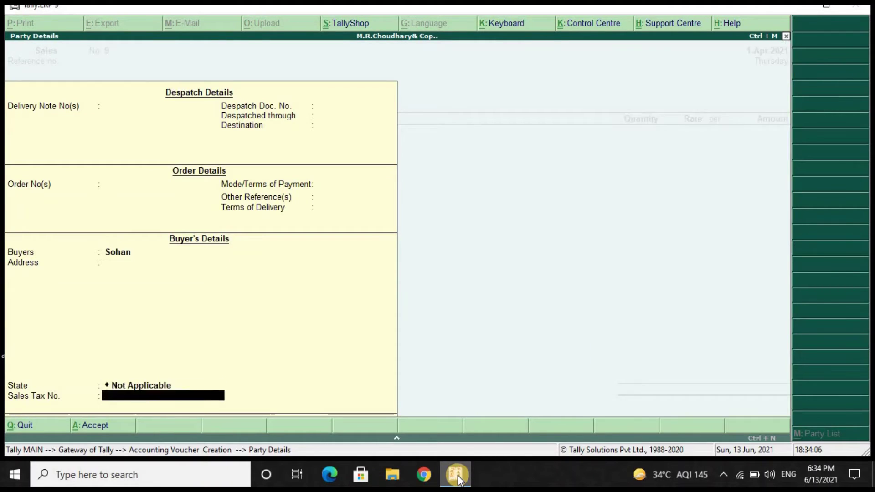
key(Return)
key(Return)
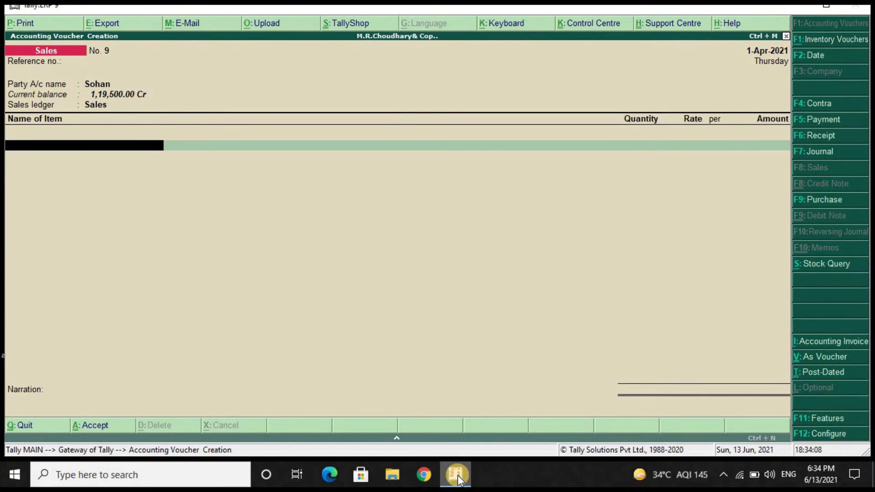
Step: Add 500 kg of Banana from the Jaipur godown to the sale, keeping the 40.00 per kg rate
text(B)
key(Down)
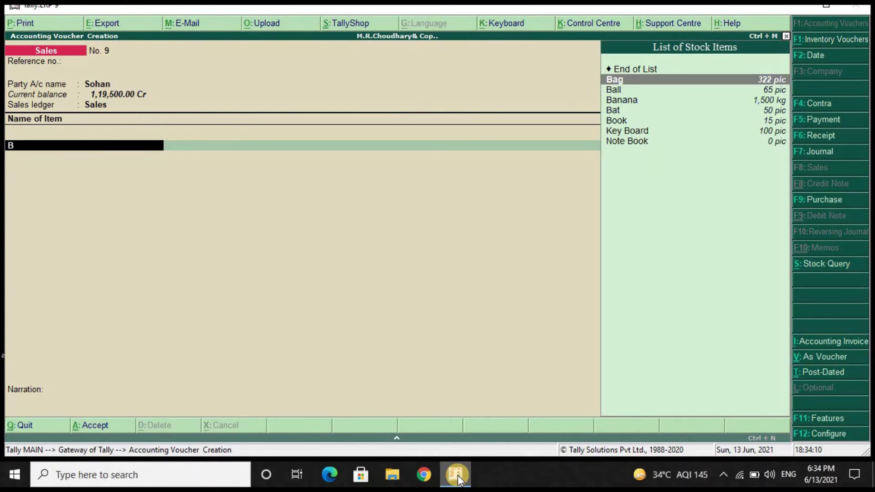
key(Down)
key(Down)
key(Return)
key(Return)
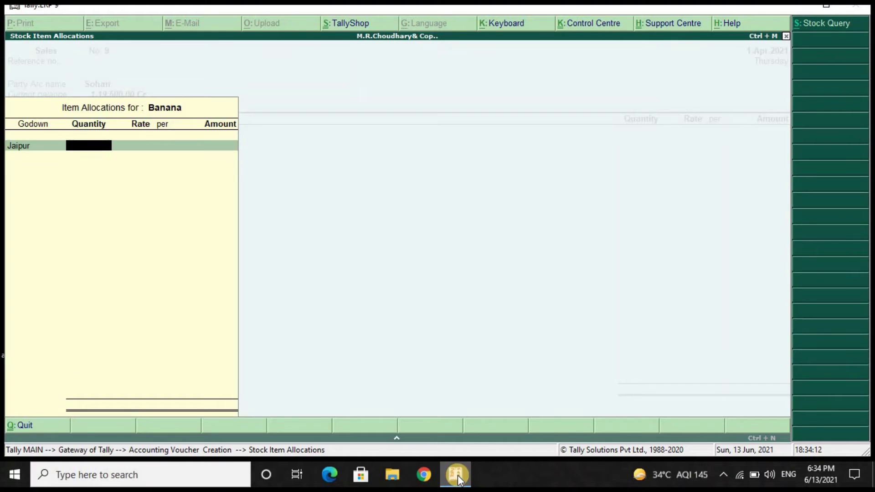
text(500)
key(Return)
key(Return)
key(Return)
key(Return)
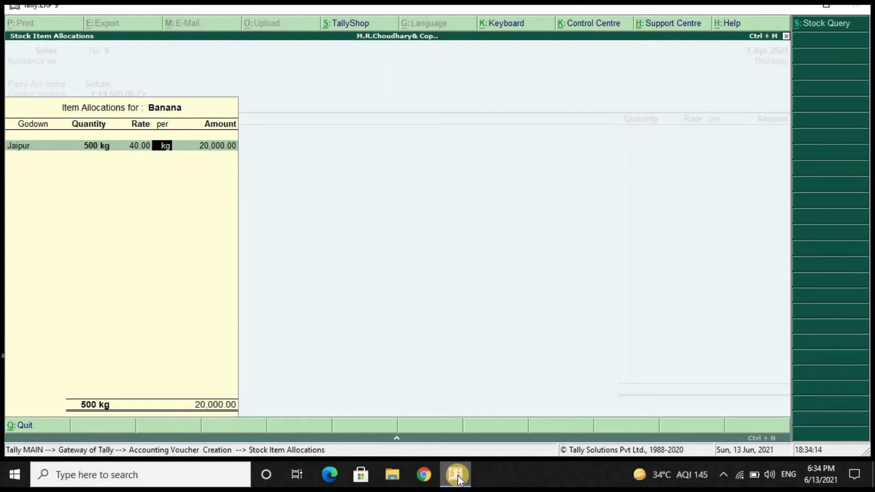
key(Return)
key(Return)
Step: End the item list, save the Banana sales voucher without a narration, and leave voucher entry
key(Return)
key(Return)
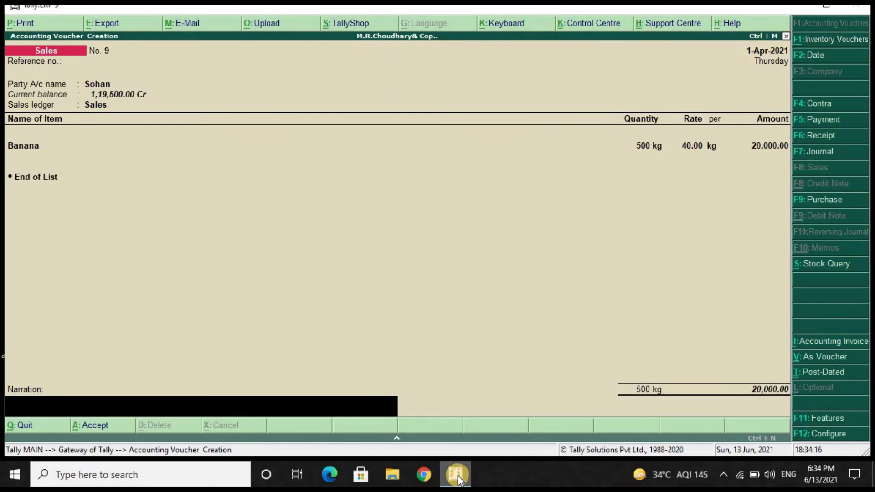
key(Return)
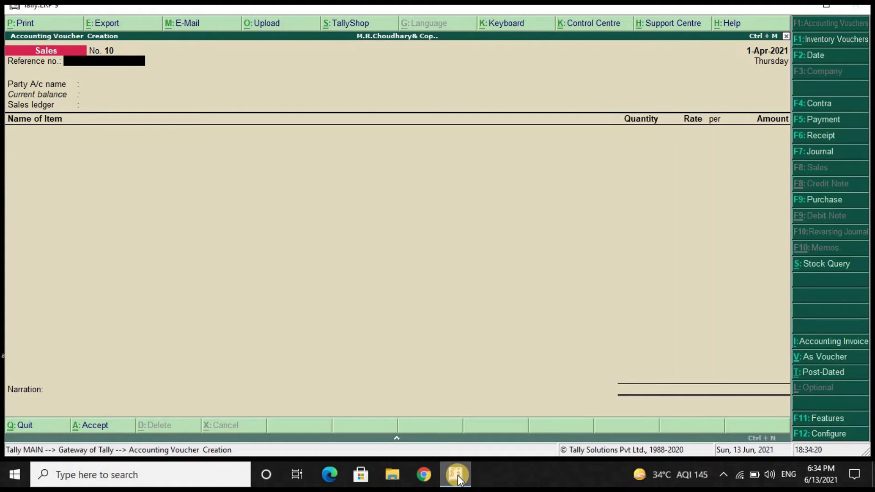
key(Escape)
key(Return)
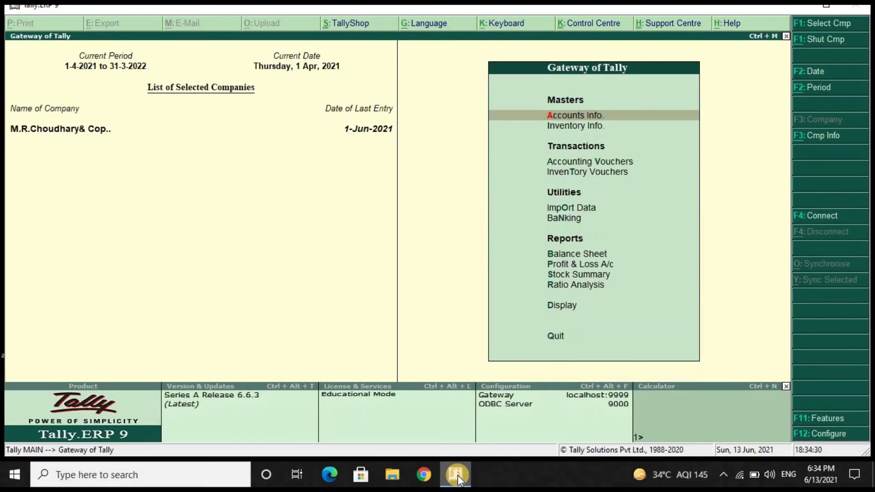
Step: Open the Display reports from the Gateway of Tally
key(Down)
key(Down)
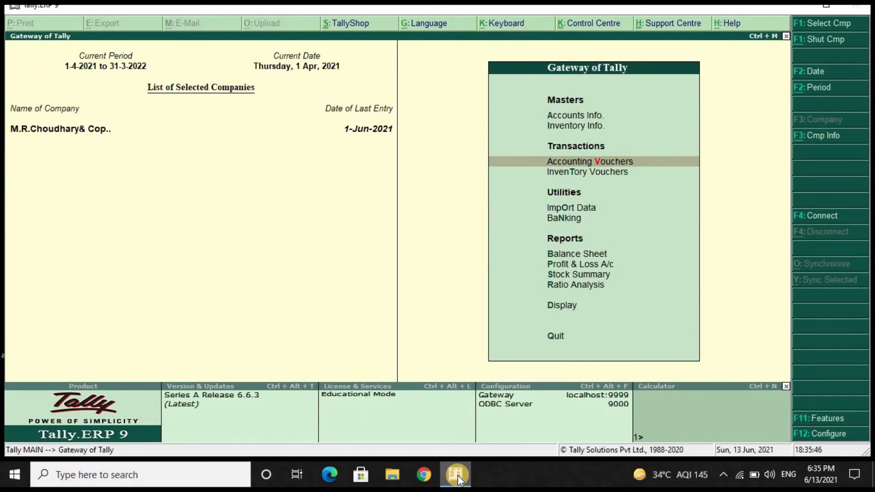
key(Down)
key(Down)
key(Down)
key(Down)
key(Down)
key(Down)
key(Down)
key(Down)
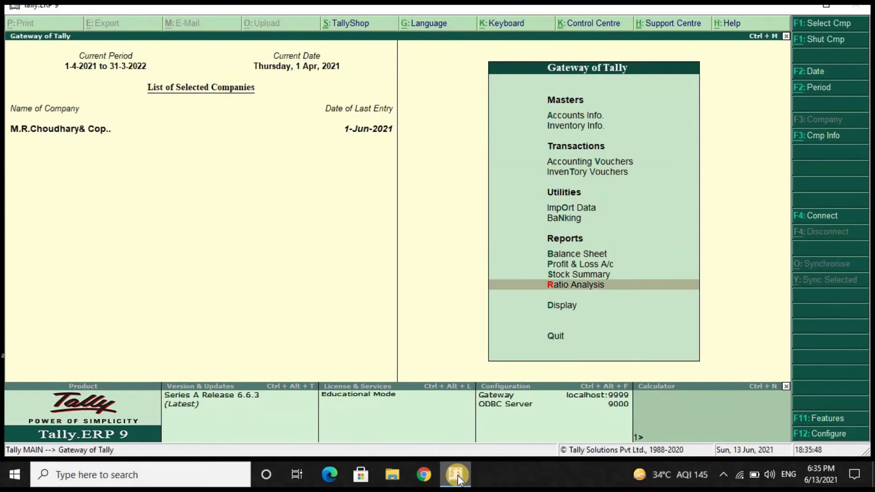
key(Return)
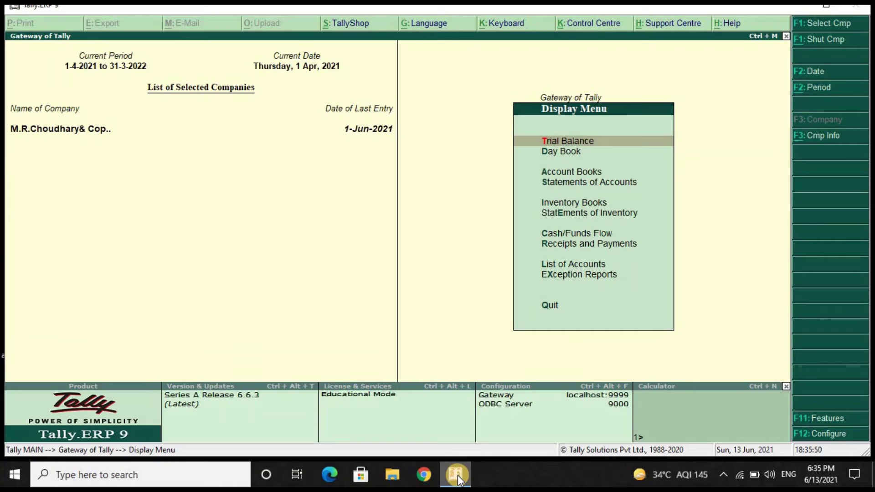
Step: Open the ledger-wise Interest Calculations report within the Statements of Accounts
key(Down)
key(Down)
key(Down)
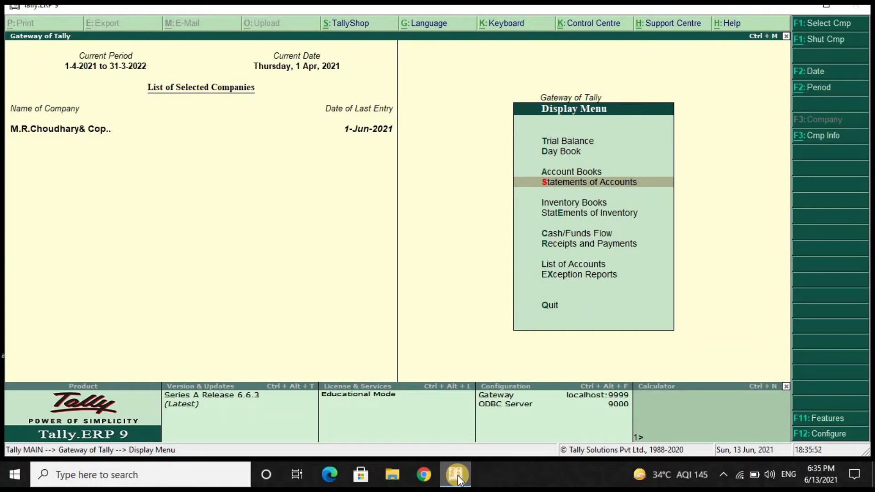
key(Return)
key(Down)
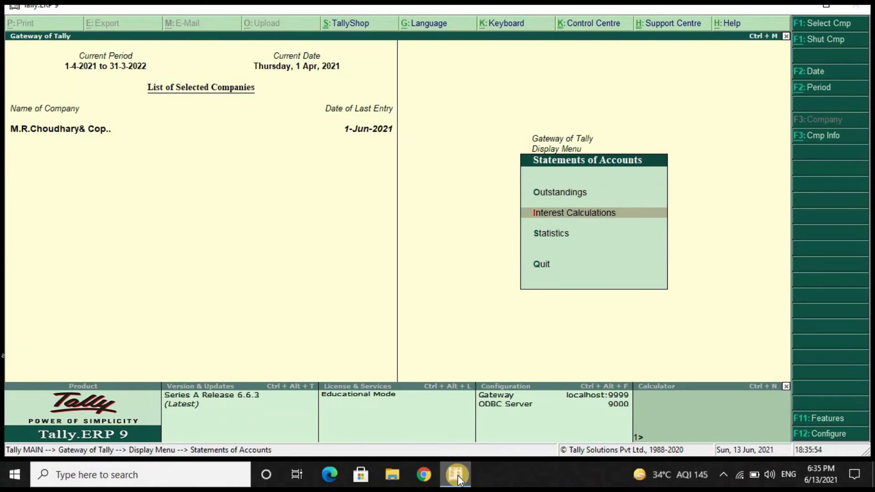
key(Return)
key(Down)
key(Down)
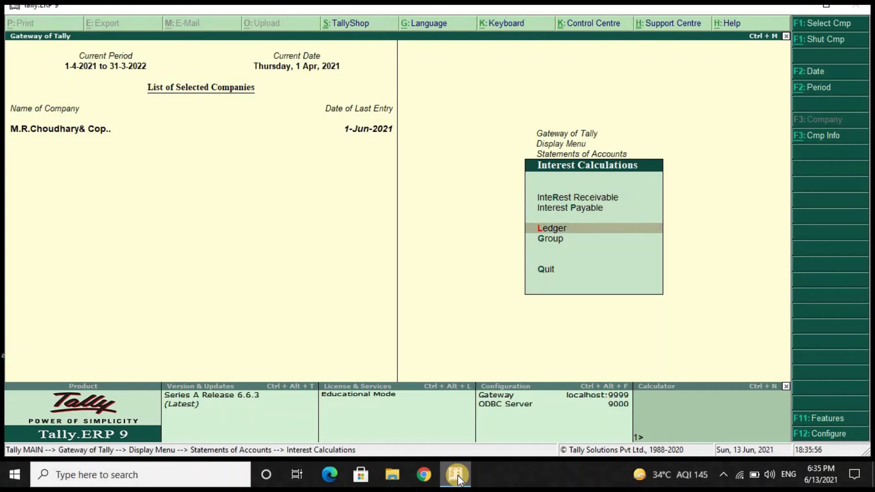
key(Return)
Step: Show the interest calculation for the debtor ledger that carries 15% interest
key(Down)
key(Down)
key(Down)
key(Down)
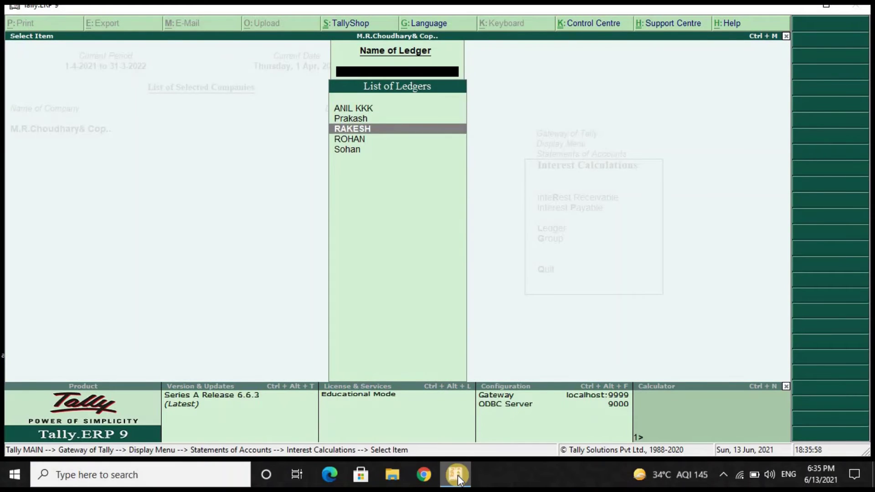
key(Return)
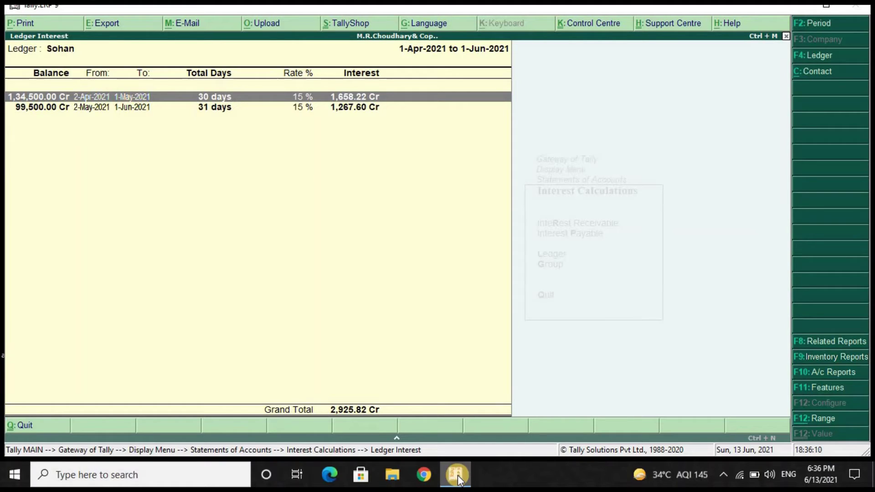
Step: Return to the ledger list and show the interest calculation for the 12% creditor ledger
key(Escape)
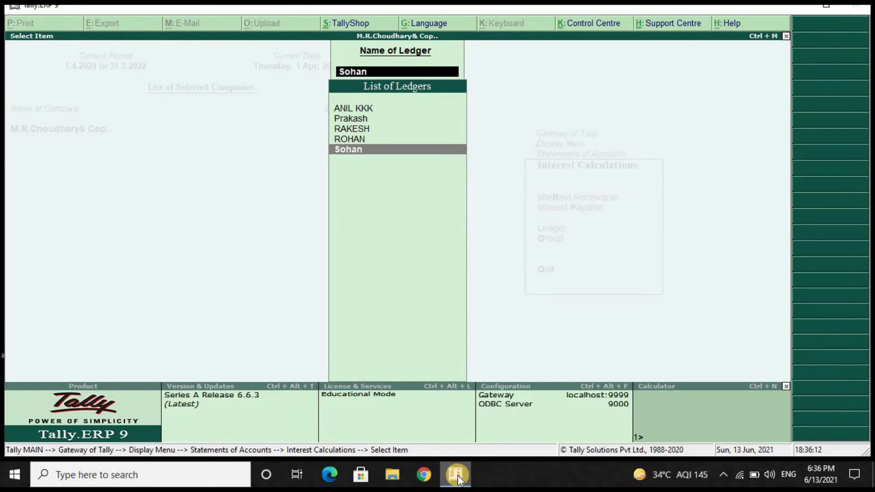
key(Up)
key(Return)
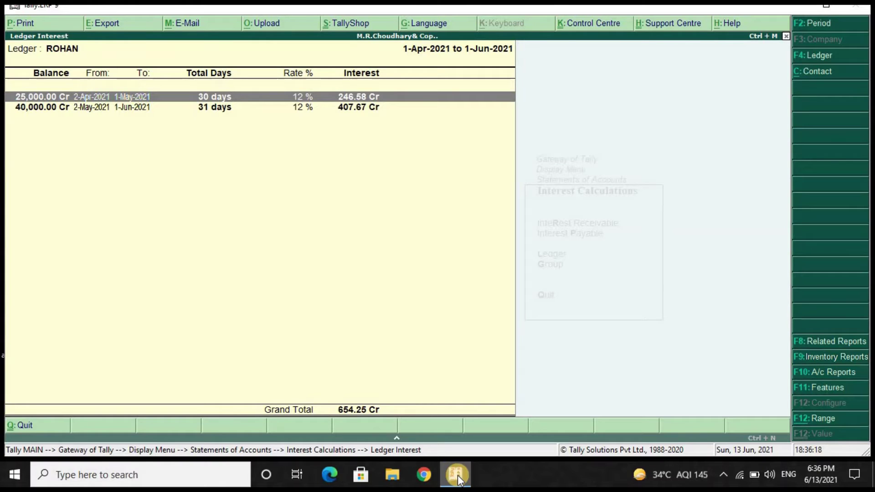
Step: Set the creditor's interest period to 1-4-2021 through 1-7-2021 and check the vouchers behind its first interest line
key(F2)
key(Return)
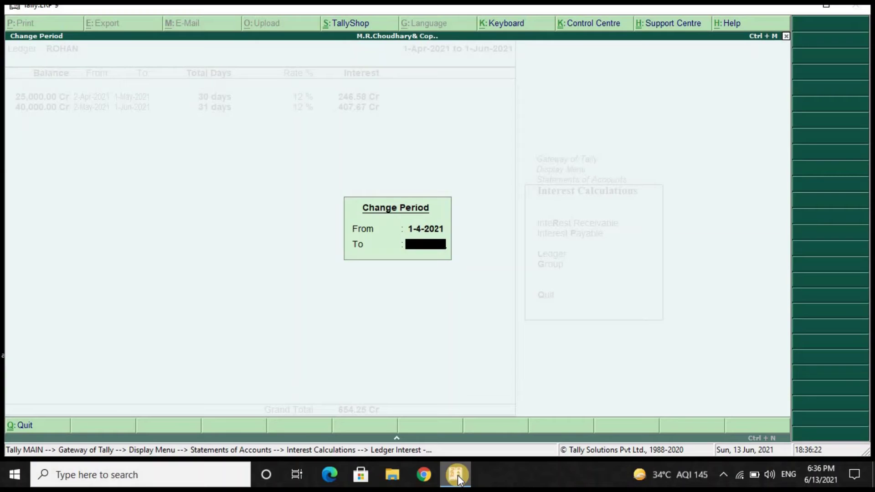
text(1.7.2021)
key(Return)
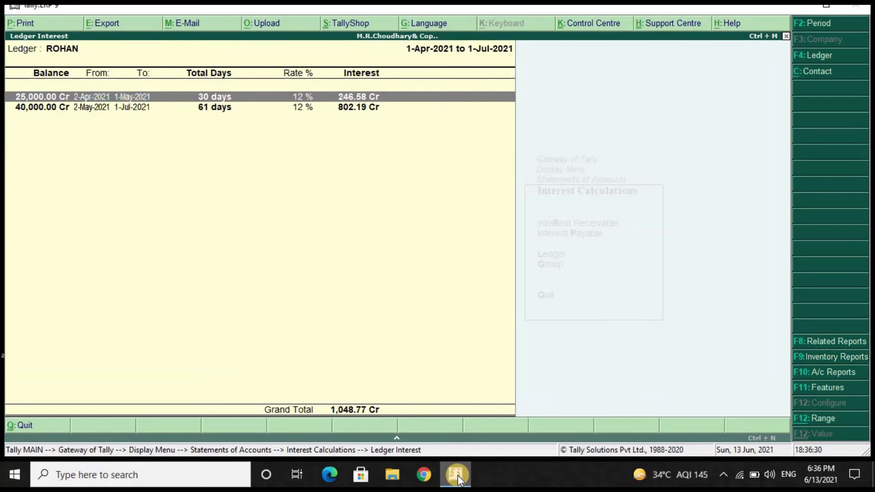
key(Return)
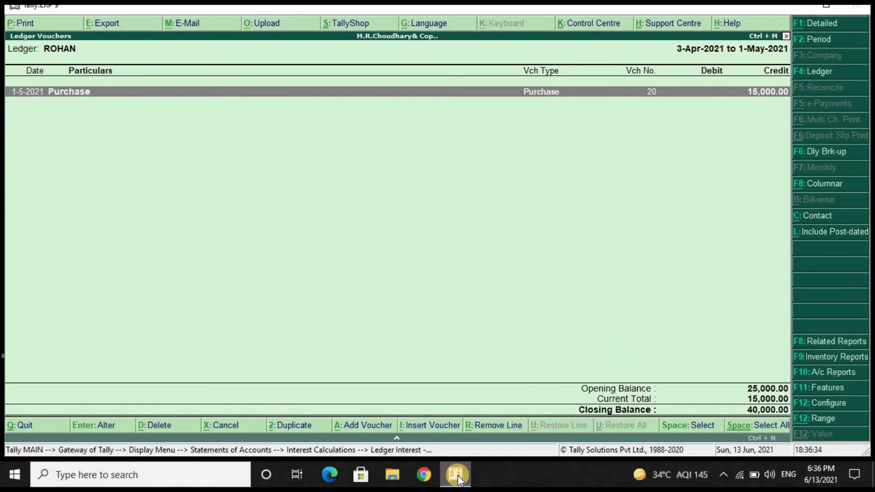
key(Escape)
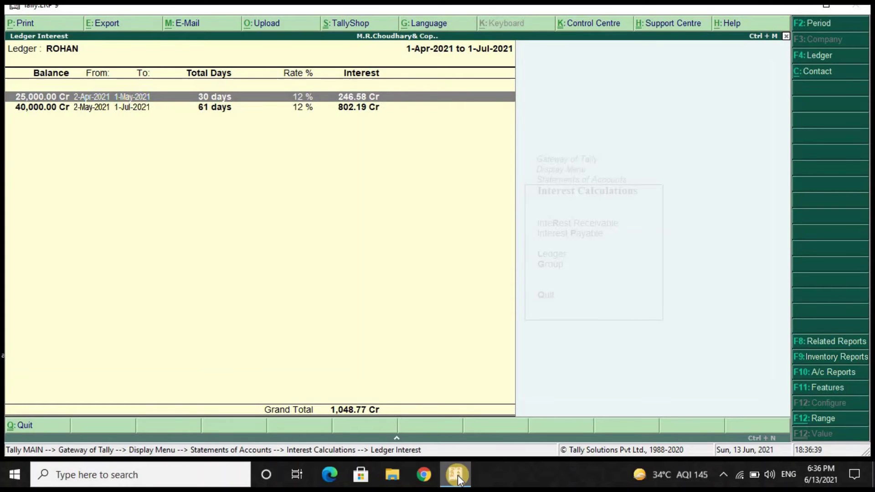
Step: Switch the interest report back to the 15% debtor ledger
key(F4)
key(Down)
key(Return)
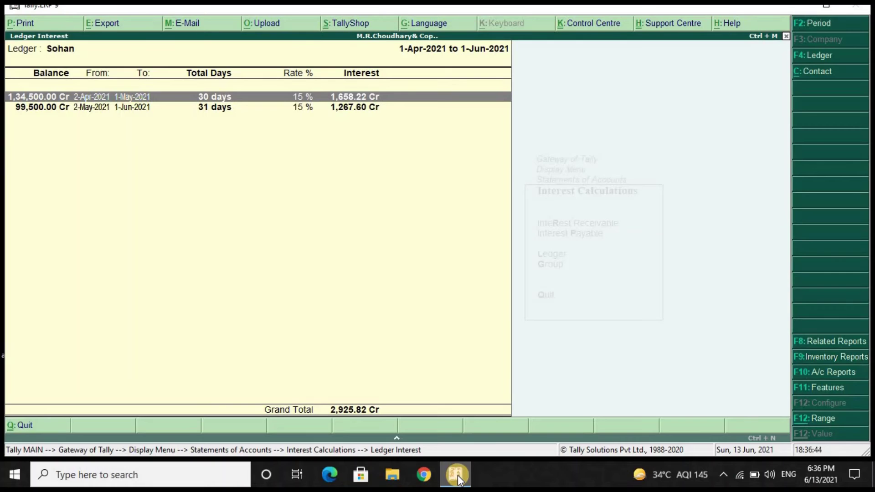
Step: Set the debtor's interest period to 1-4-2021 through 1-7-2021 and check the vouchers behind its first interest line
key(F2)
key(Return)
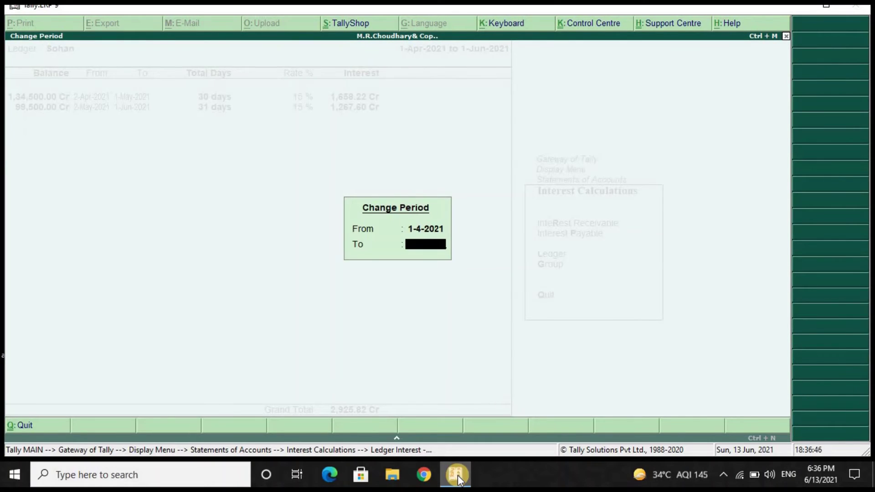
text(1.7.2021)
key(Return)
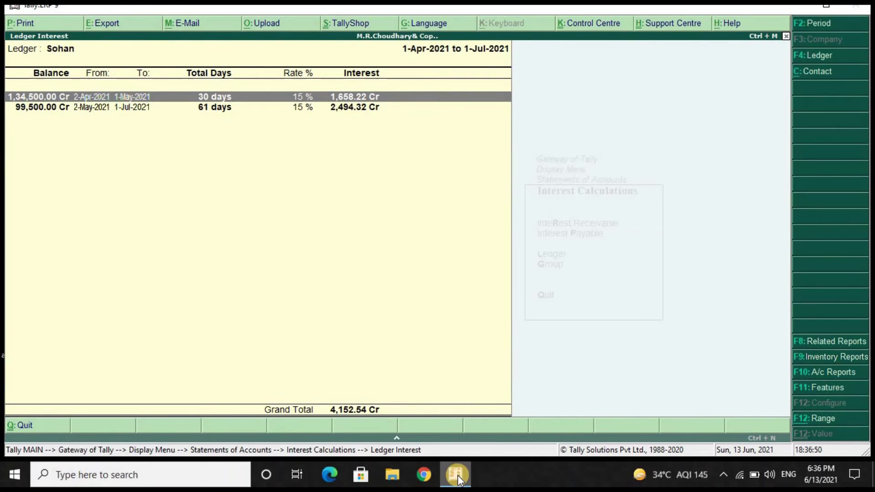
key(Return)
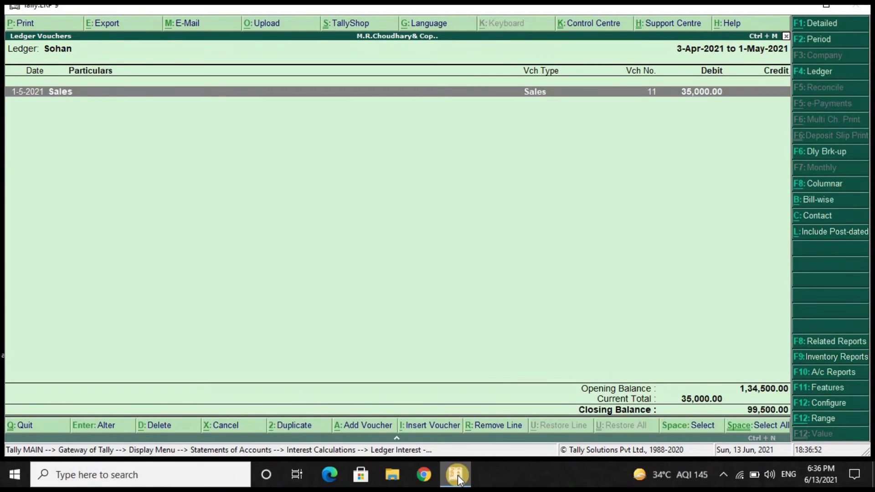
key(Escape)
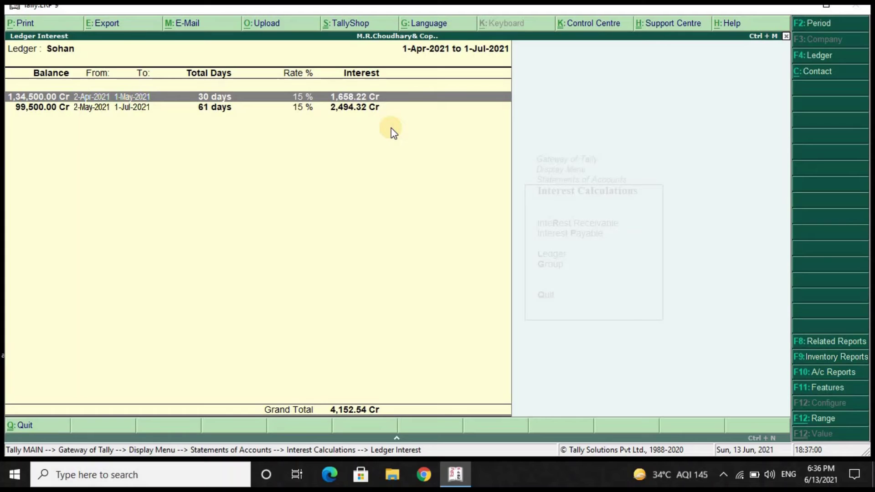
Step: Leave the interest reports and return to the Gateway of Tally
key(Escape)
key(Escape)
key(Escape)
key(Escape)
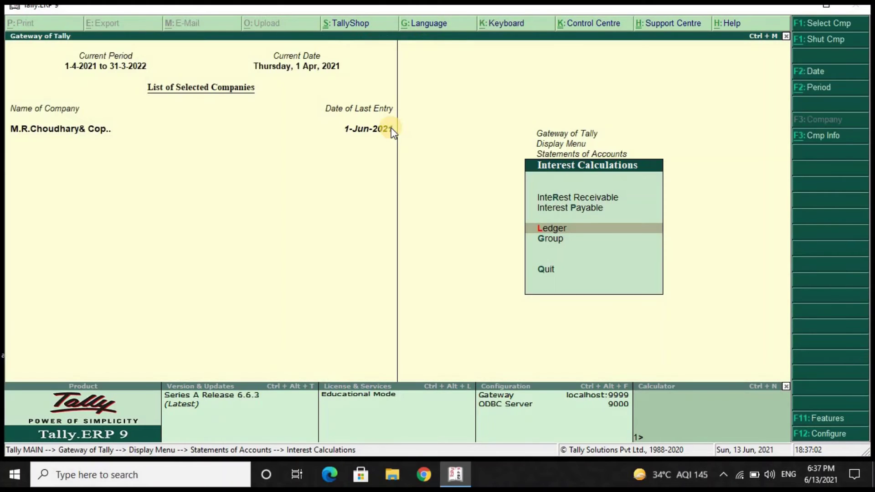
key(Escape)
key(Escape)
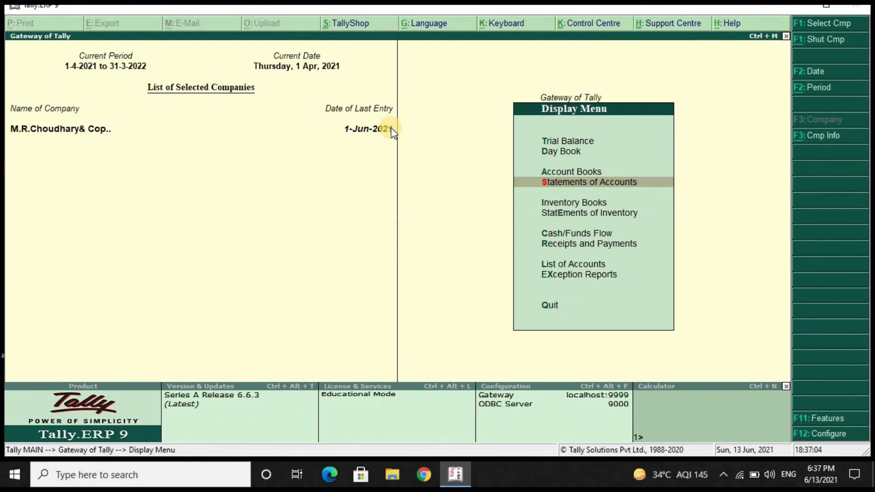
key(n)
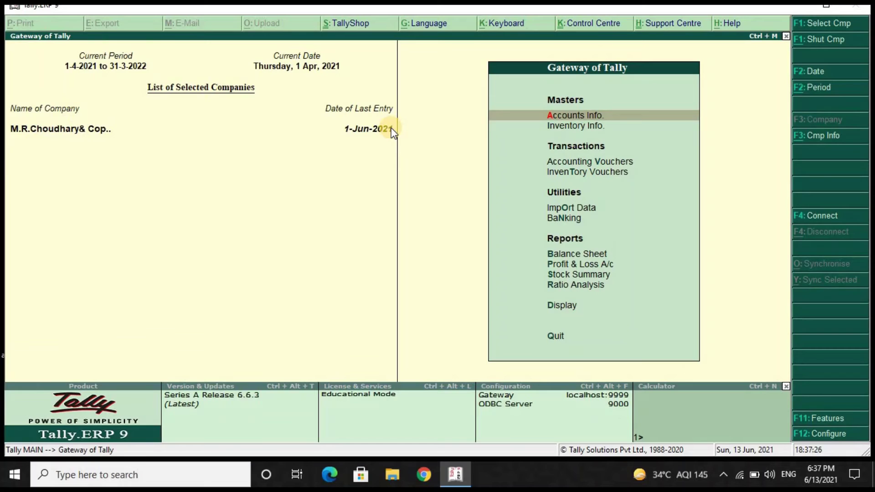
Step: In the company's accounting features, set Maintain cost centres to Yes
key(F11)
key(Return)
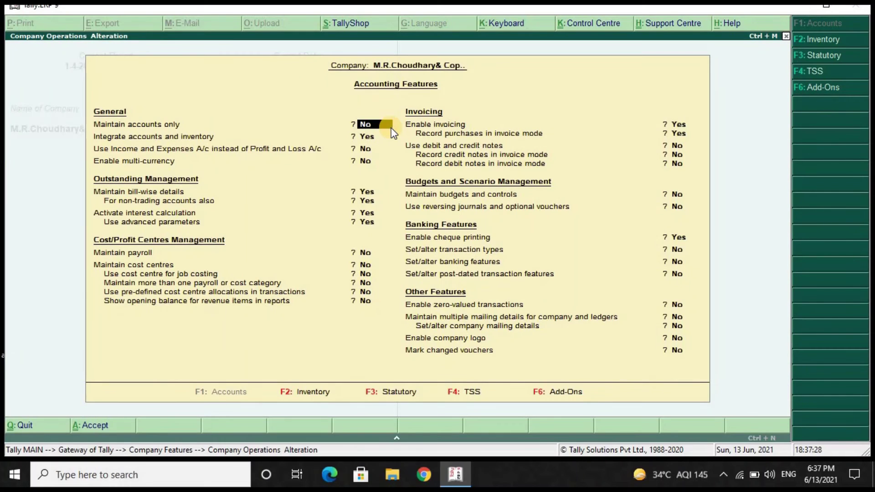
key(Return)
key(Return)
key(Return)
key(Return)
key(Return)
key(Return)
key(Return)
key(Return)
key(Return)
key(Return)
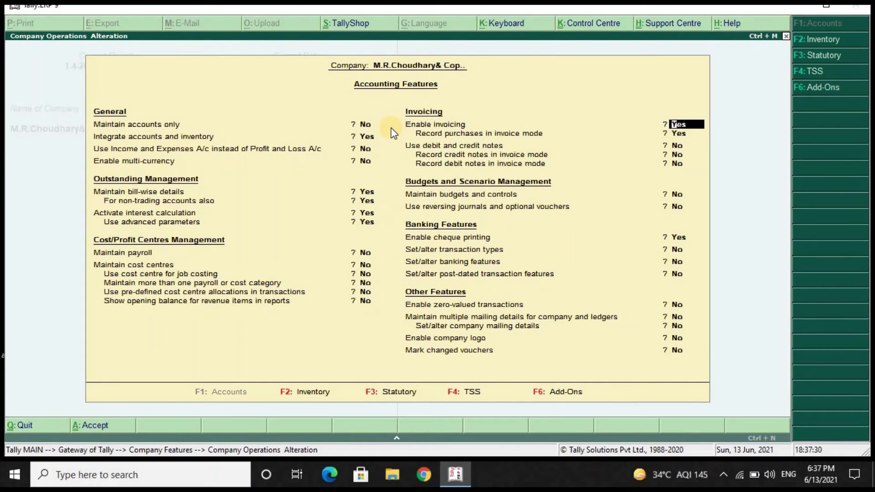
key(Up)
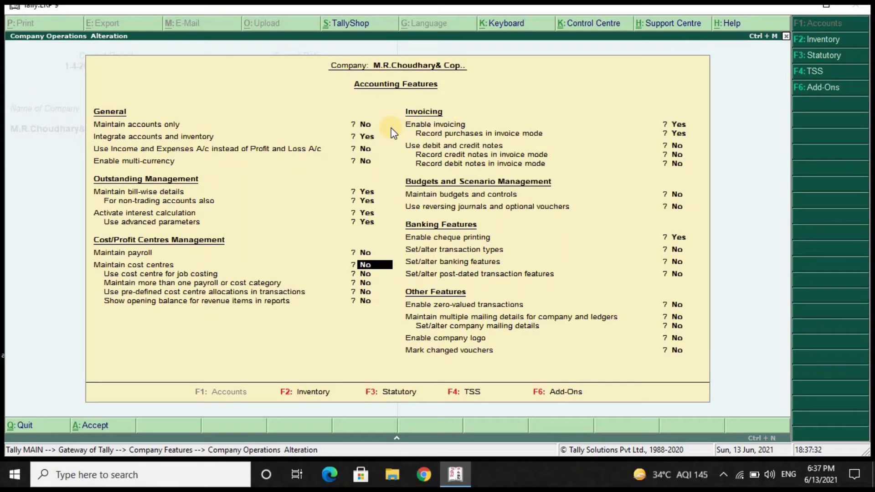
text(Y)
key(Return)
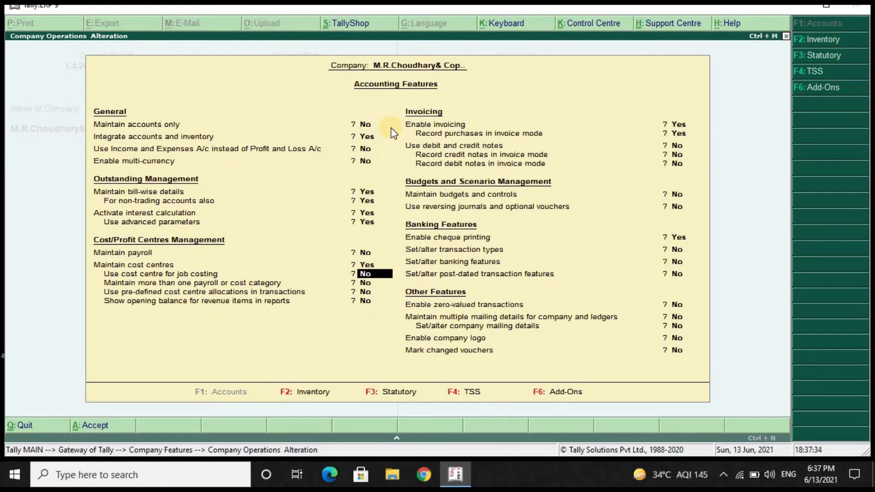
Step: Enable cost centres for job costing, more than one payroll or cost category, and pre-defined cost centre allocations in transactions
text(y)
key(Return)
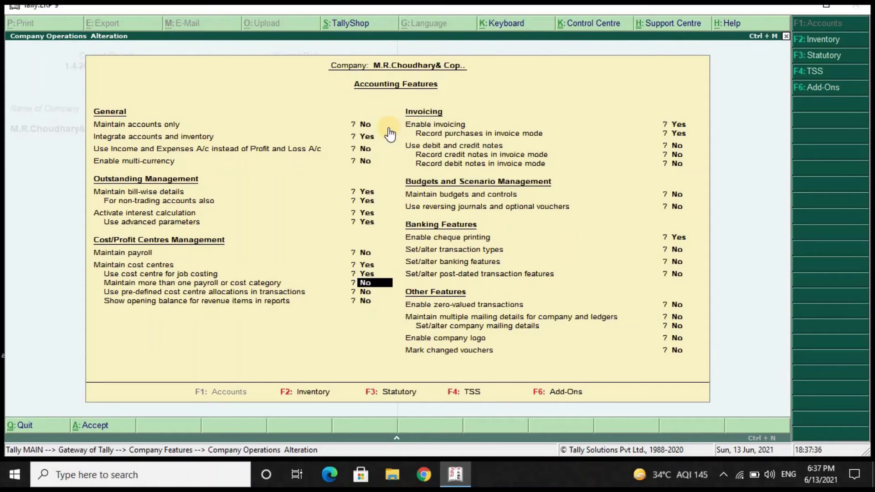
text(y)
key(Return)
text(y)
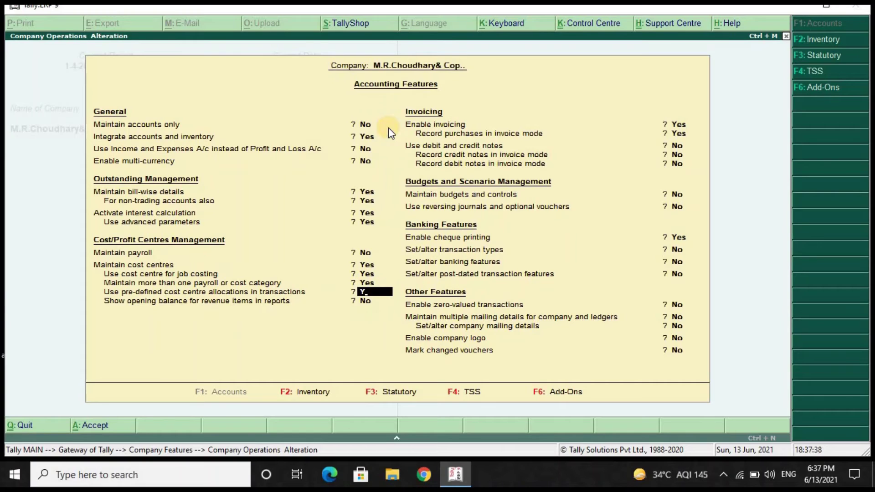
key(Return)
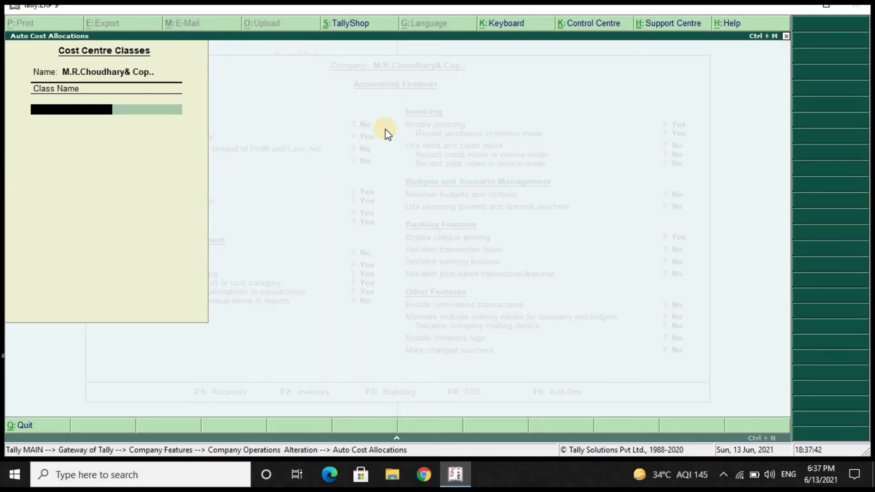
Step: Add a cost centre class named COST and assign it the Primary Cost Category
text(COST)
key(Return)
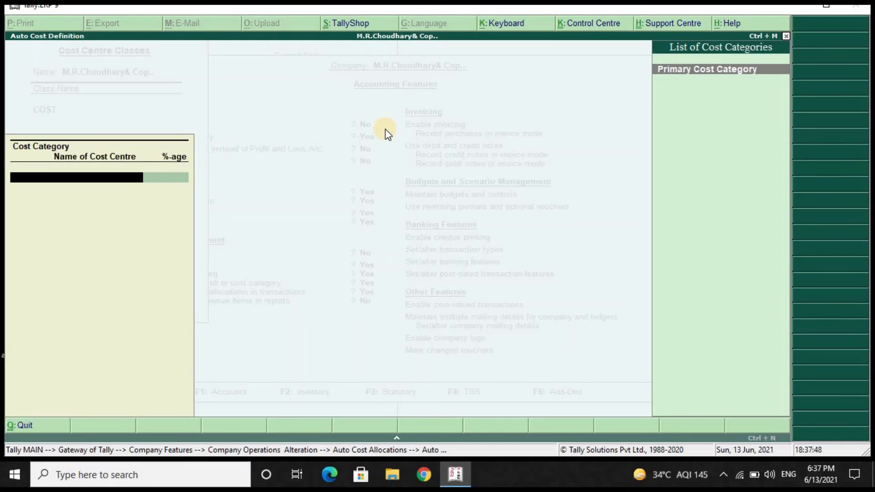
key(Return)
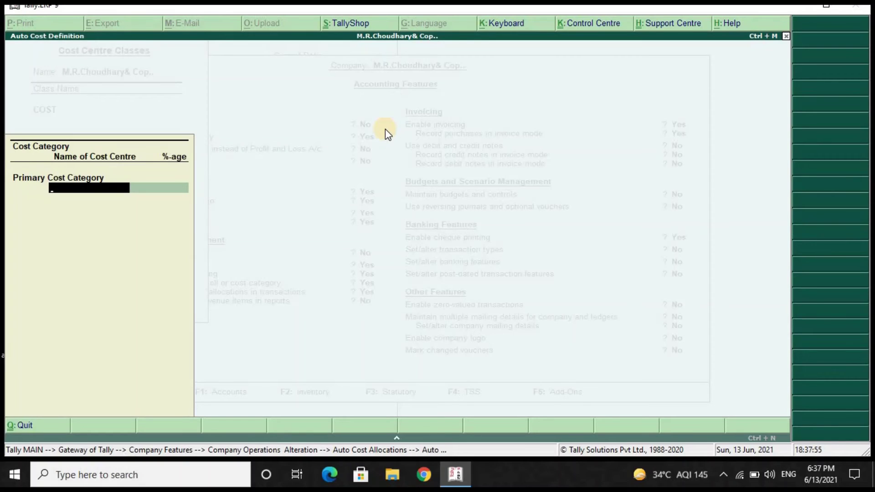
Step: Create a cost centre named PENTROL under Primary and allocate 40% to it in the COST class
key(alt+c)
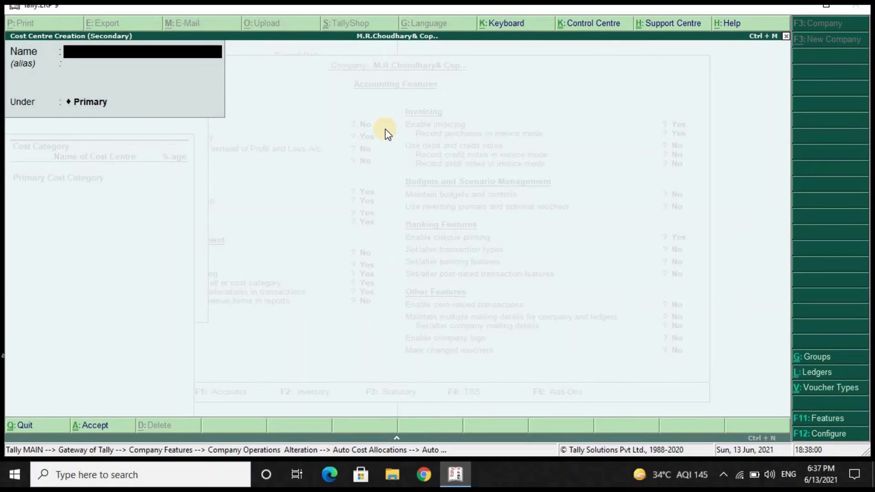
text(PENTROL)
key(Return)
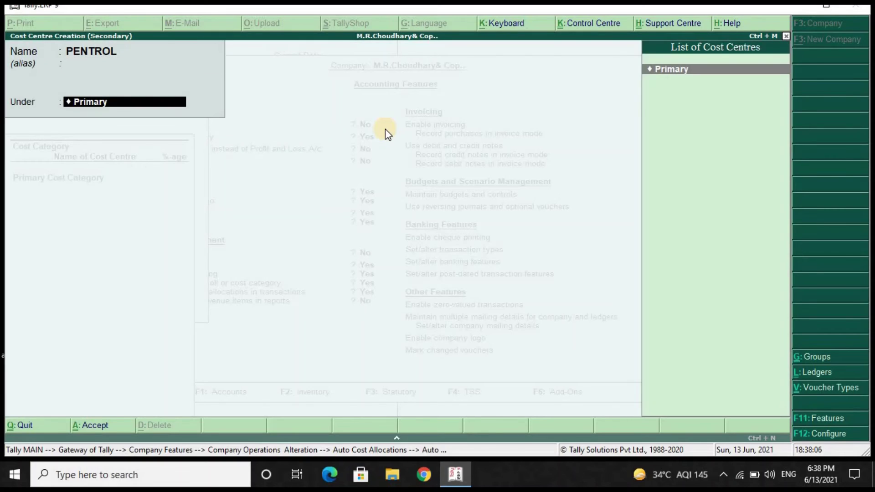
key(Return)
key(Return)
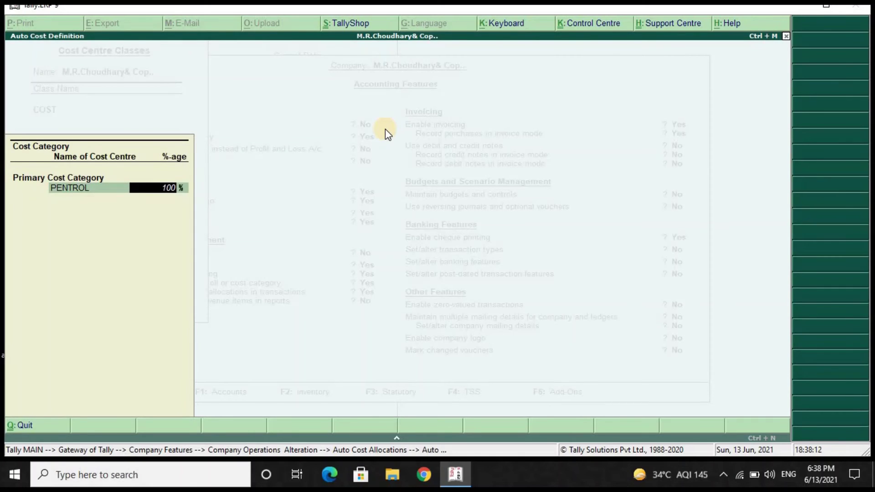
text(40)
key(Return)
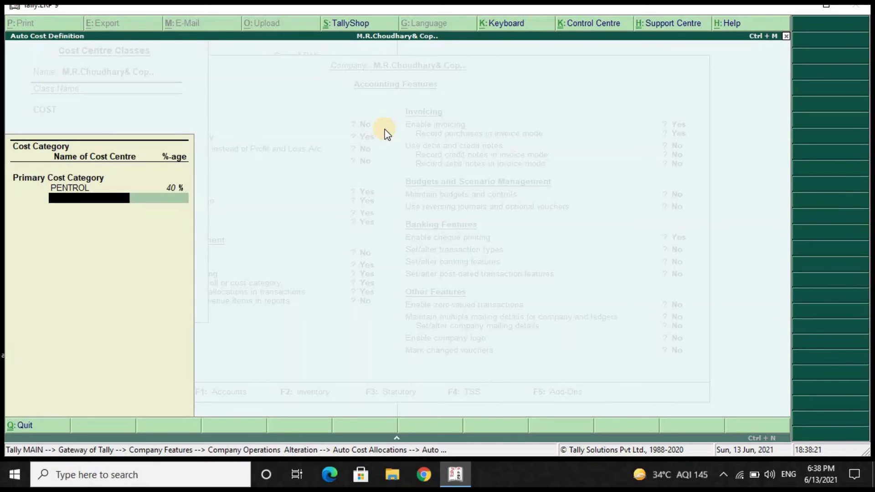
Step: Create a cost centre named WATER under Primary and allocate 40% to it in the COST class
key(alt+c)
text(WA)
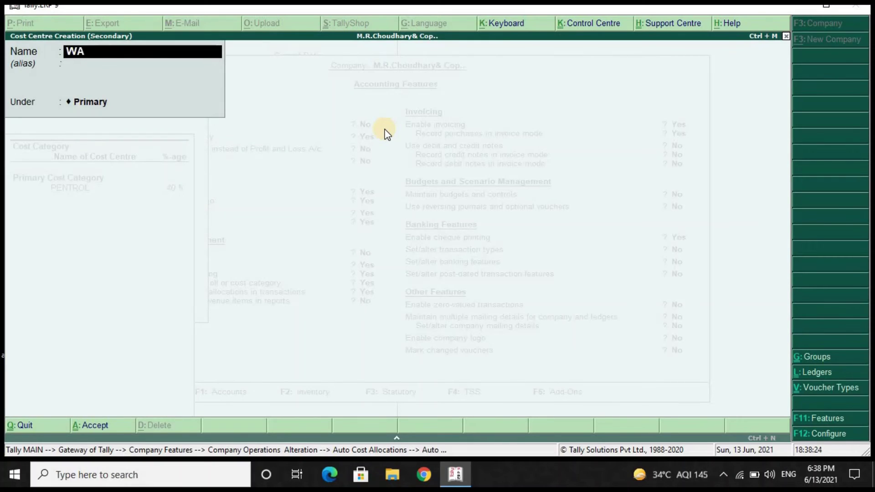
text(TER)
key(Return)
key(Return)
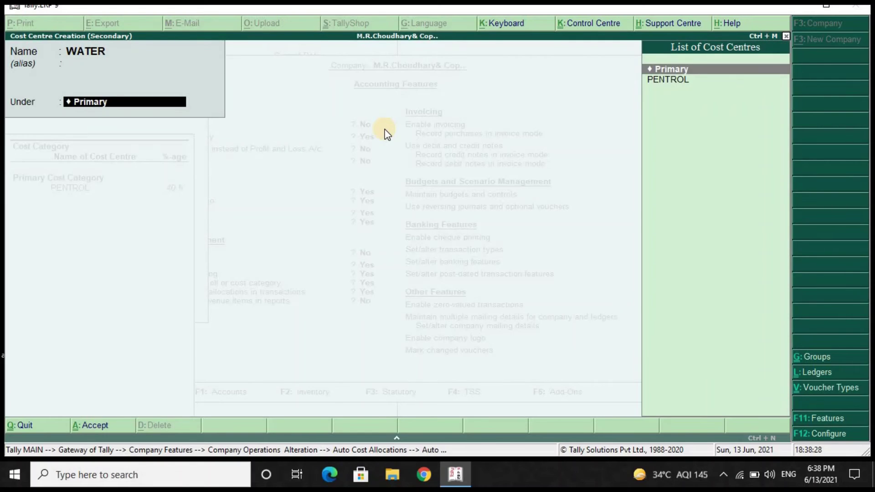
key(Return)
key(Return)
text(40)
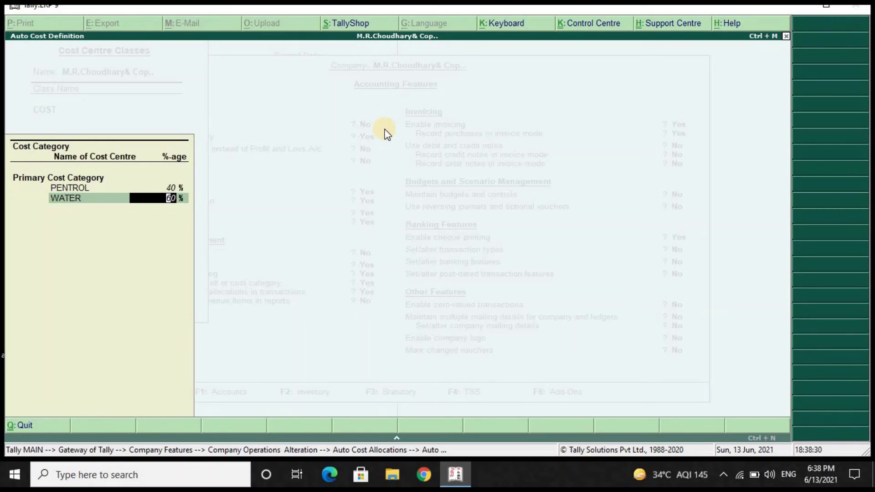
key(Return)
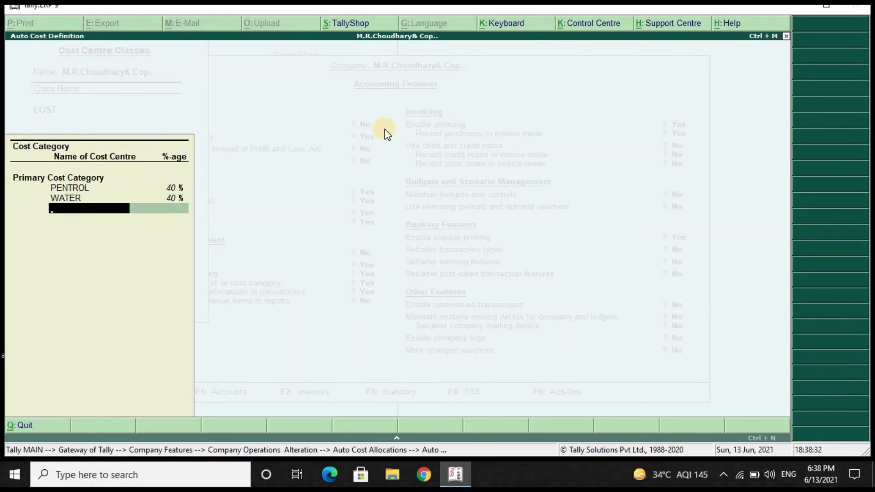
Step: Create a cost centre named OTHER under Primary, allocate the remaining 20% to it, and finish the COST class definition
key(alt+c)
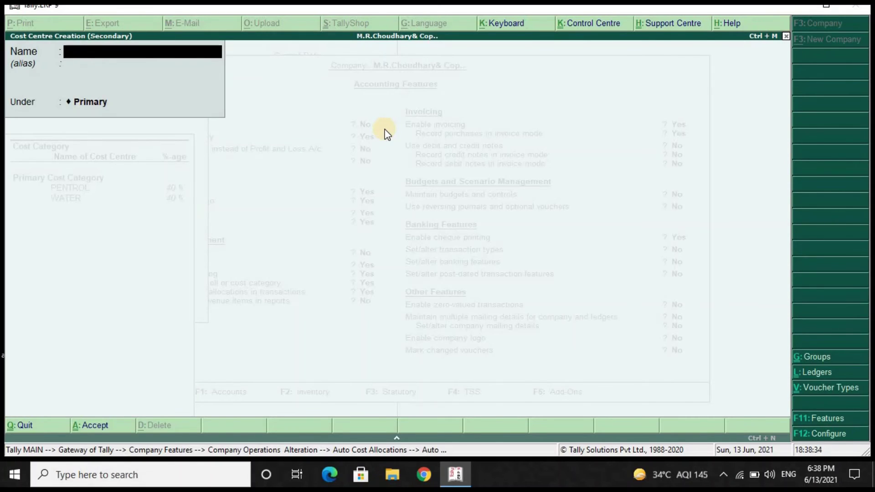
text(OTHER)
key(Return)
key(Return)
key(Return)
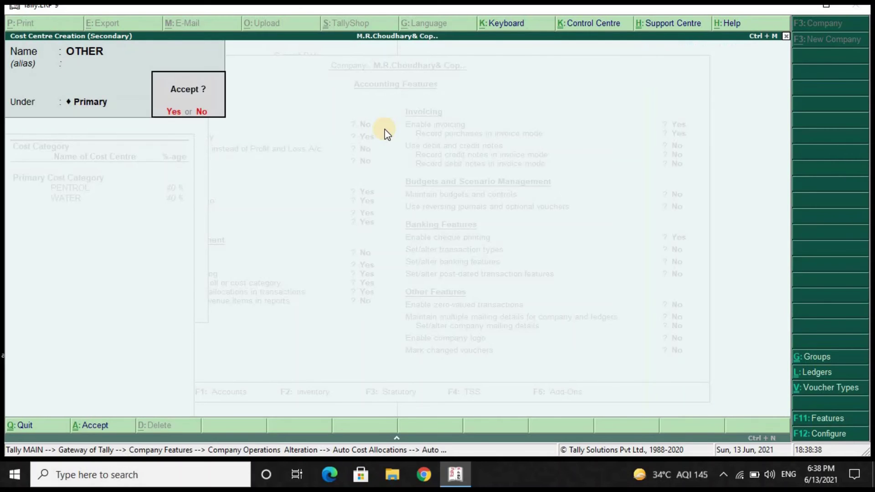
key(Return)
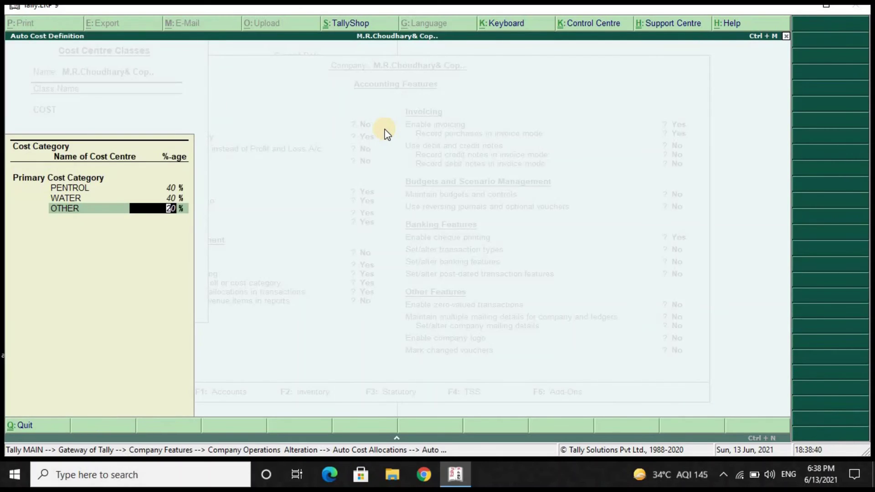
key(Return)
key(Return)
key(Return)
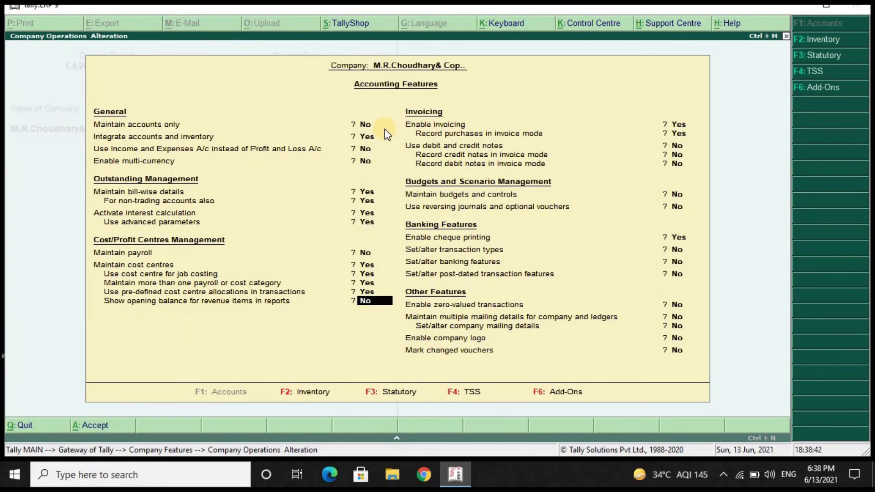
Step: Save the company's accounting features with the remaining options as they are and return to the Gateway of Tally
key(Return)
key(Return)
key(Return)
key(Return)
key(Return)
key(Return)
key(Return)
key(Return)
key(Return)
key(Return)
key(Return)
key(Return)
key(Return)
key(Return)
key(Return)
key(Return)
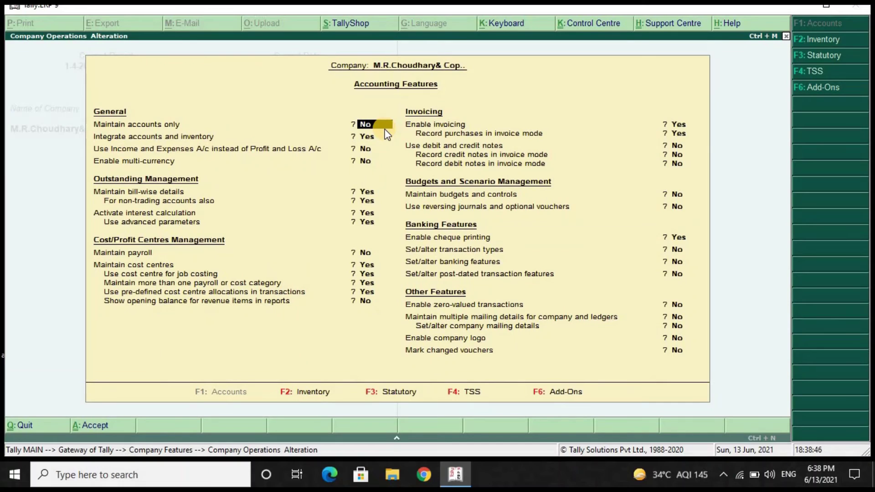
key(Escape)
key(Return)
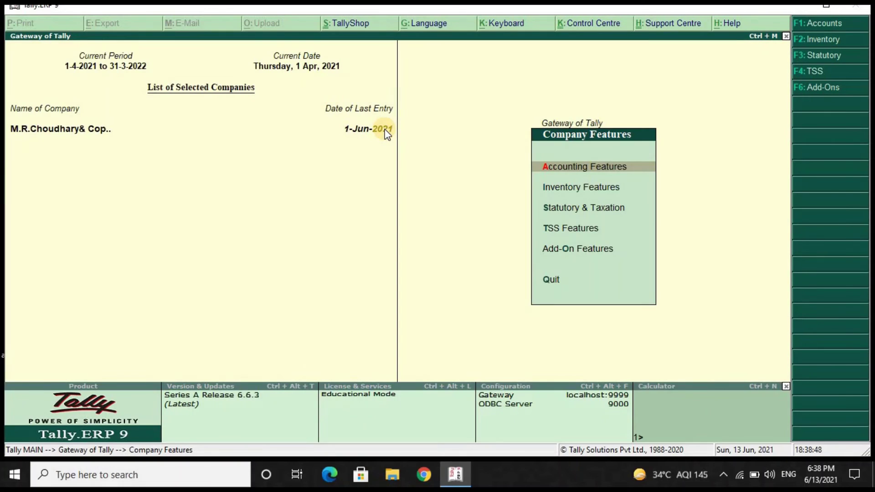
key(Escape)
key(Escape)
key(Escape)
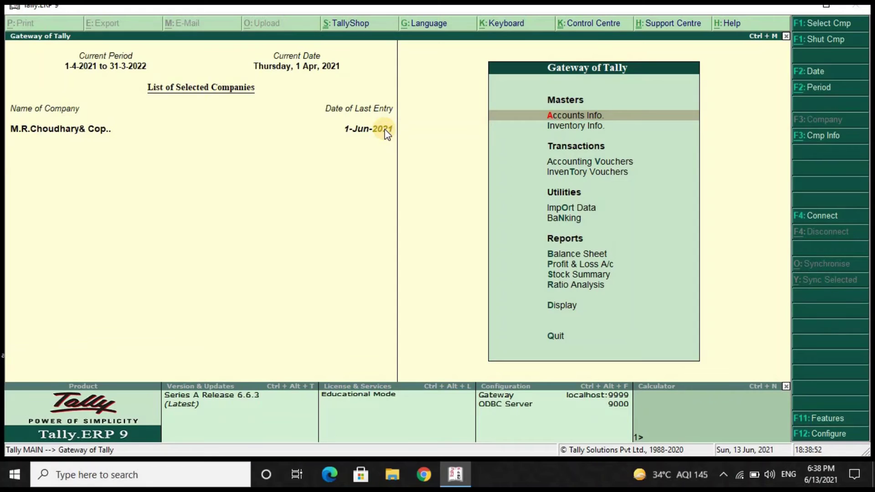
Step: Start a new single ledger in the accounts masters and name it COST, without an alias
key(Return)
key(Down)
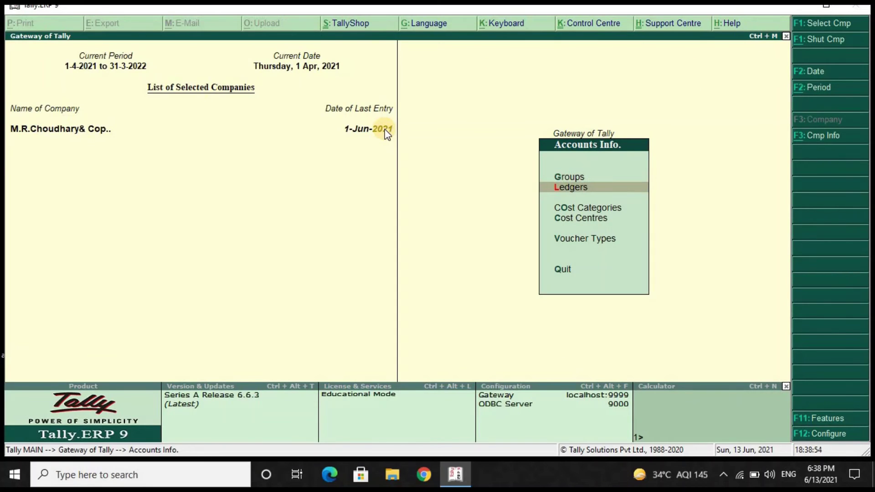
key(Return)
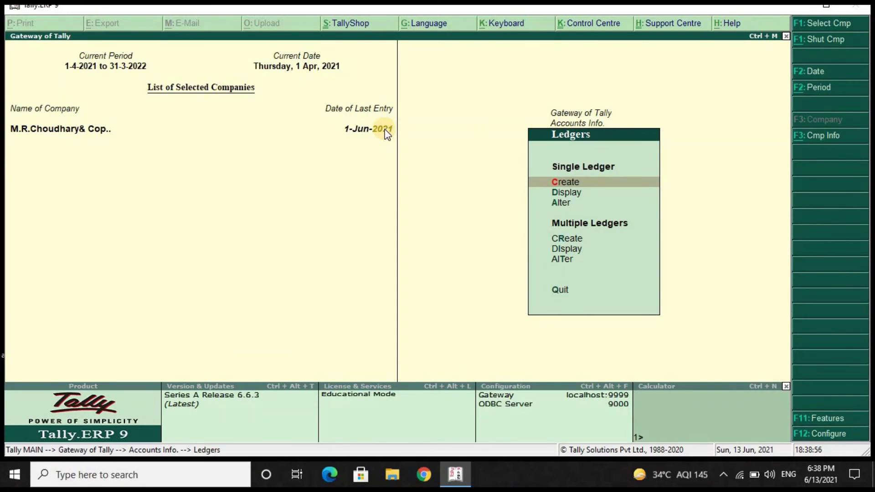
key(Return)
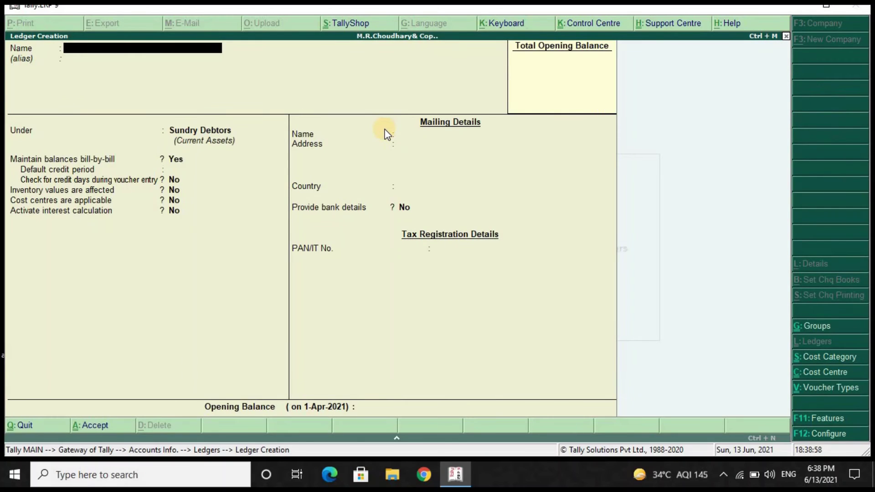
text(COST)
key(Return)
key(Return)
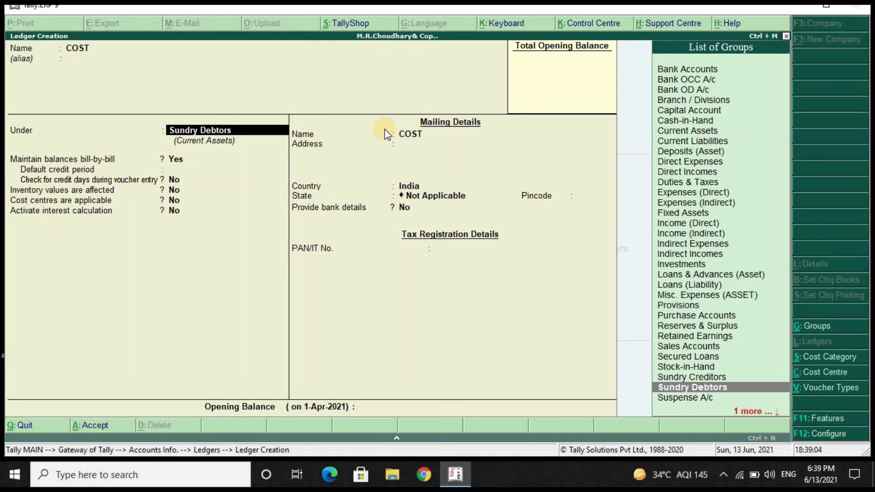
Step: Place the COST ledger under the Indirect Expenses group
key(Up)
key(Up)
key(Up)
key(Up)
key(Up)
key(Up)
key(Up)
key(Up)
key(Up)
key(Up)
key(Up)
key(Up)
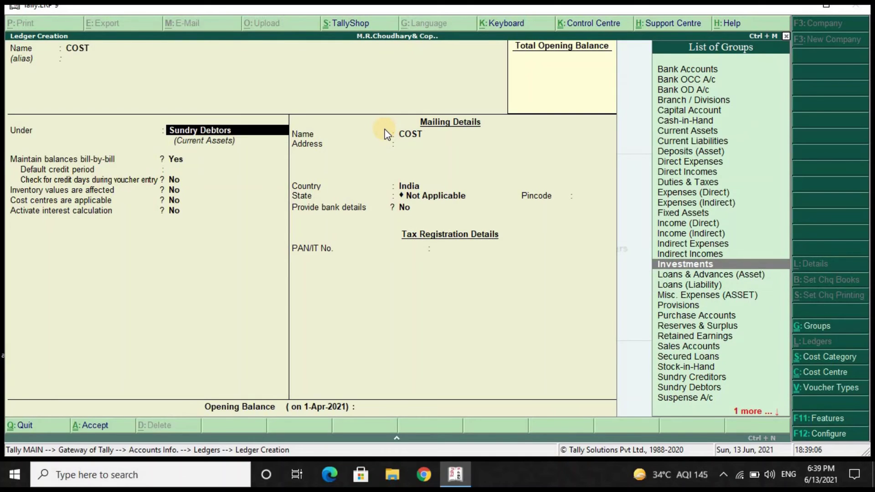
key(Up)
key(Up)
key(Up)
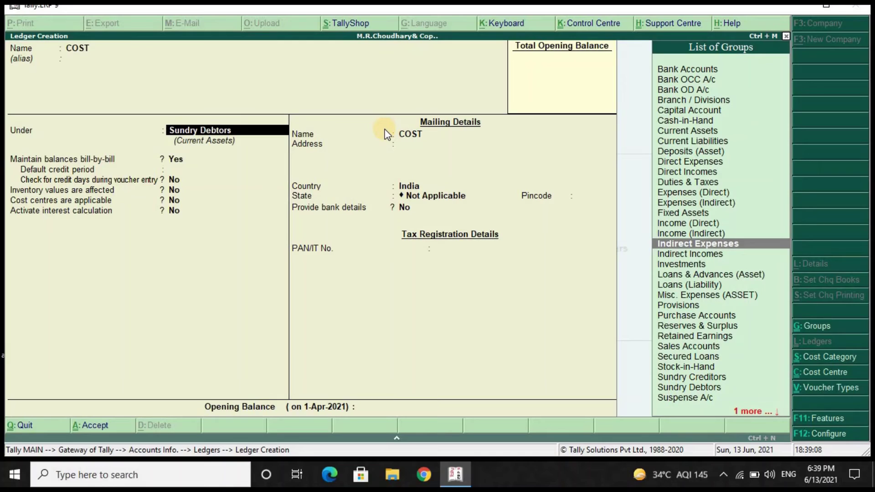
key(Up)
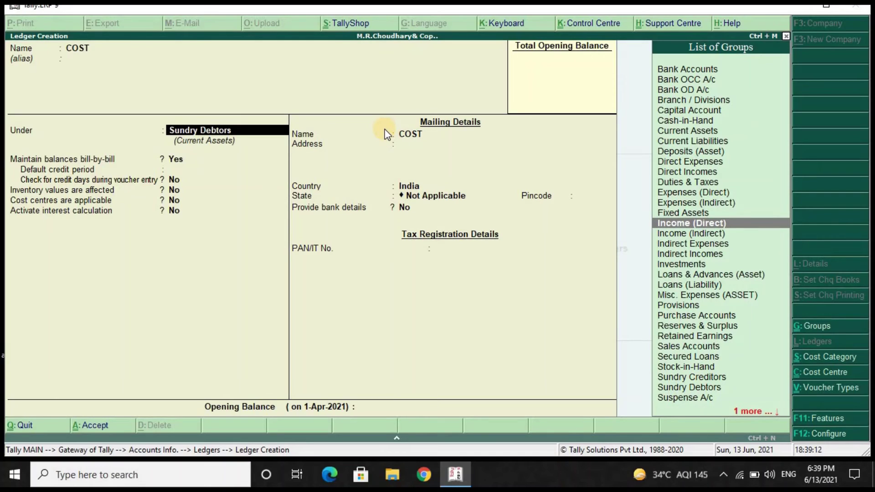
key(Down)
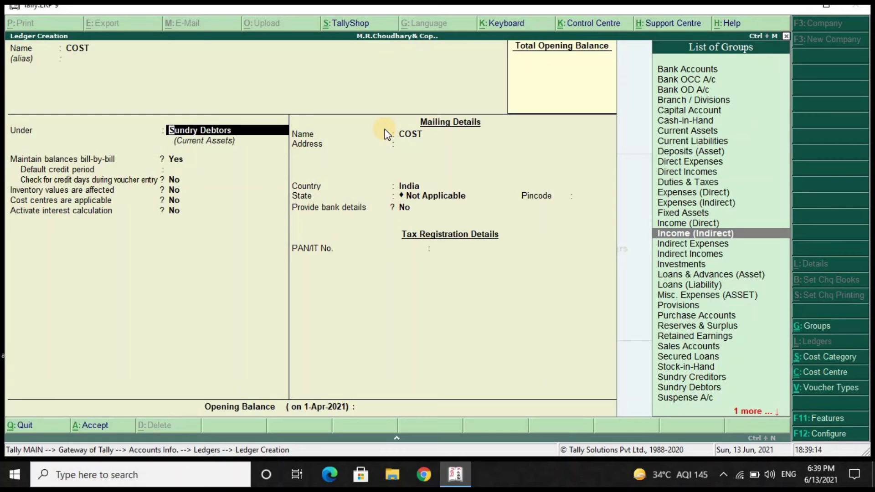
key(Down)
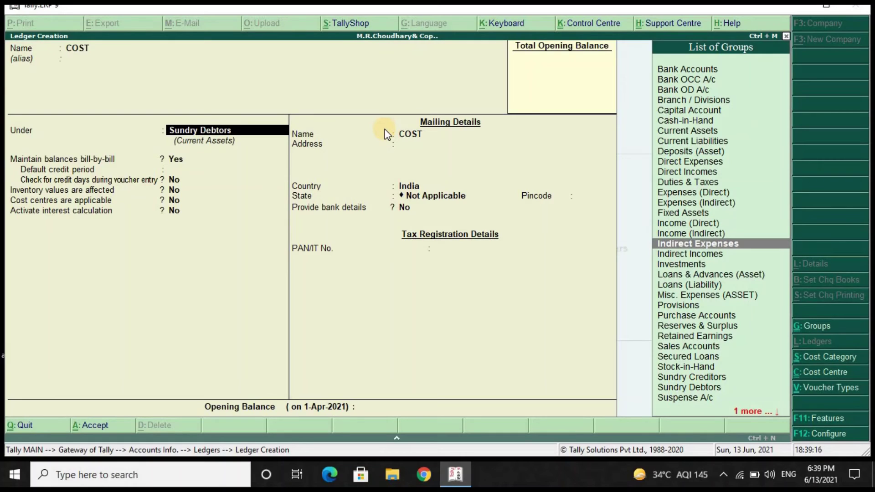
key(Return)
Step: Save the COST ledger with cost centres applicable and no opening balance, and return to the Gateway of Tally
key(Return)
key(Return)
key(Return)
key(Return)
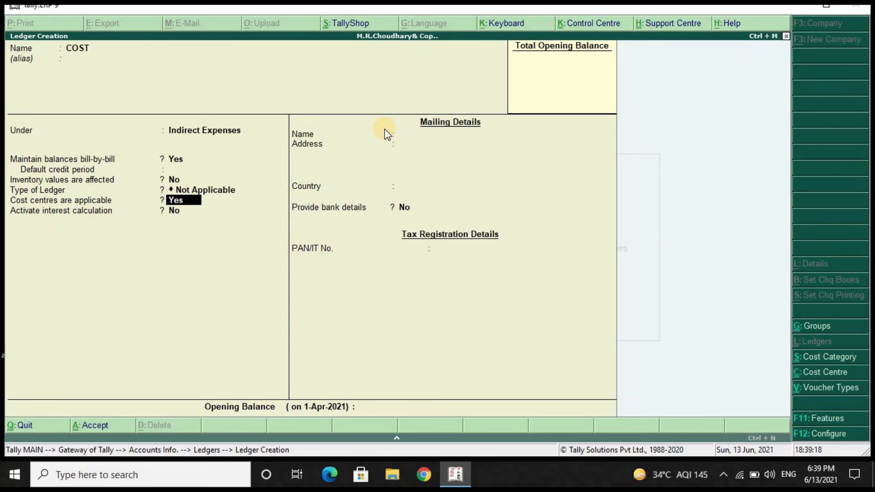
key(Return)
key(Return)
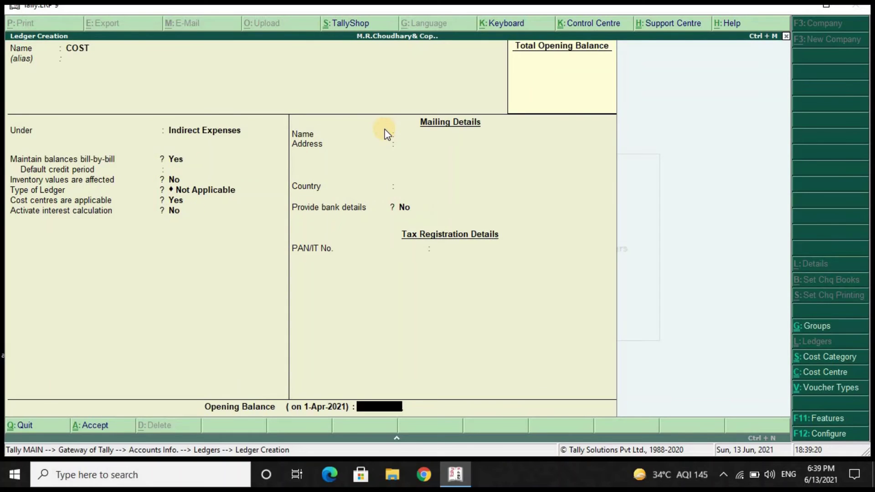
key(Return)
key(Return)
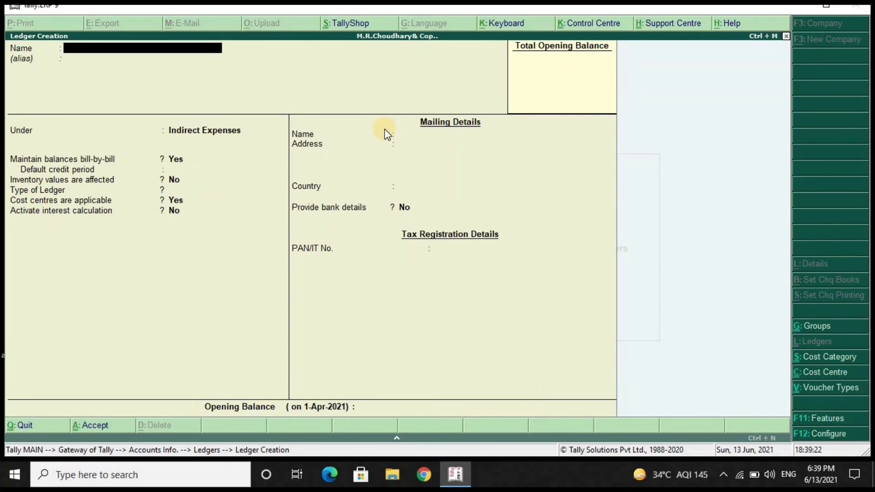
key(Escape)
key(Return)
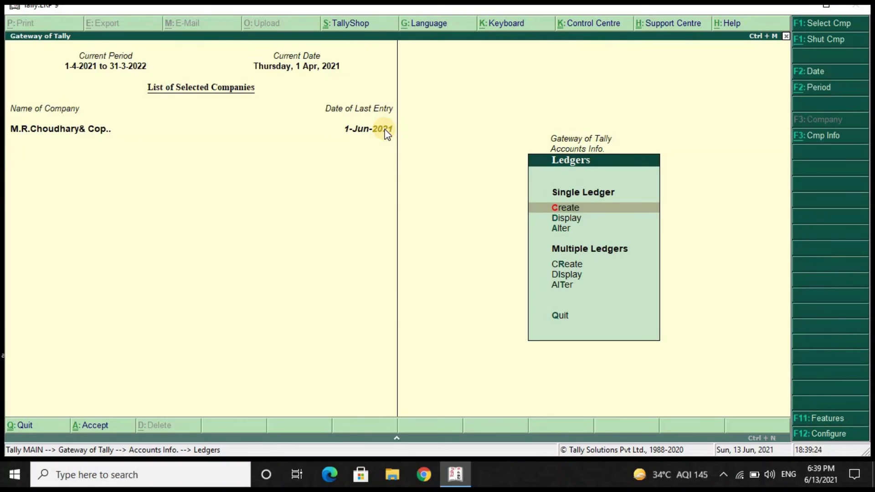
key(Escape)
key(Escape)
key(Escape)
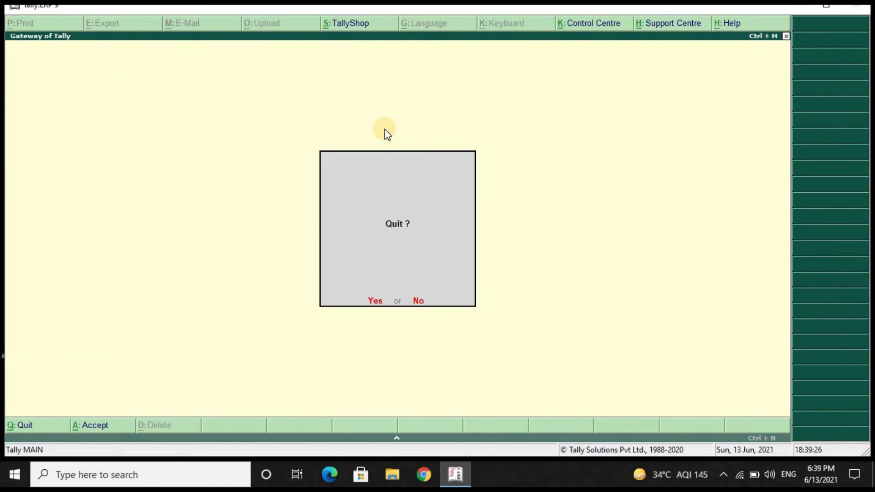
key(Escape)
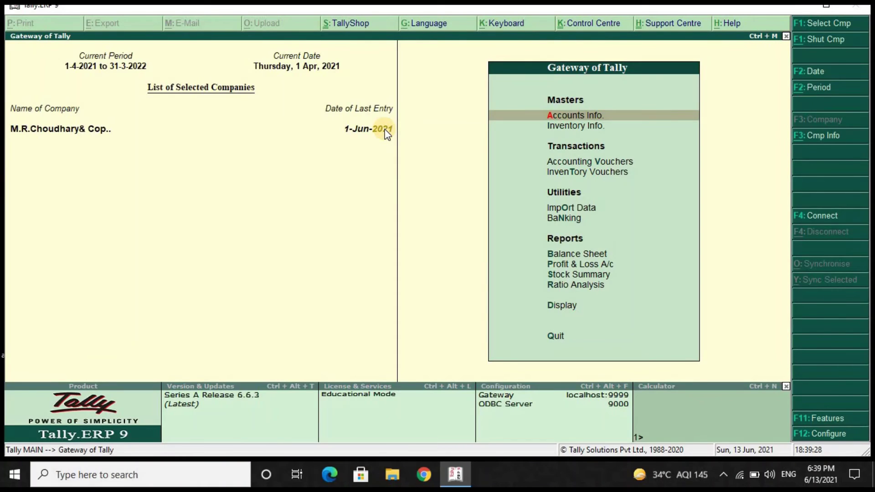
Step: Start a payment voucher in the accounting vouchers and assign it the COST cost centre class
key(Down)
key(Down)
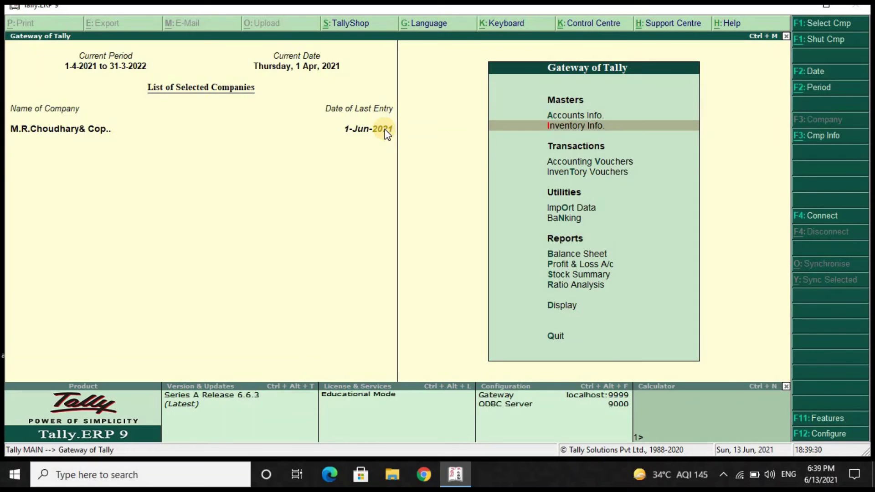
key(Return)
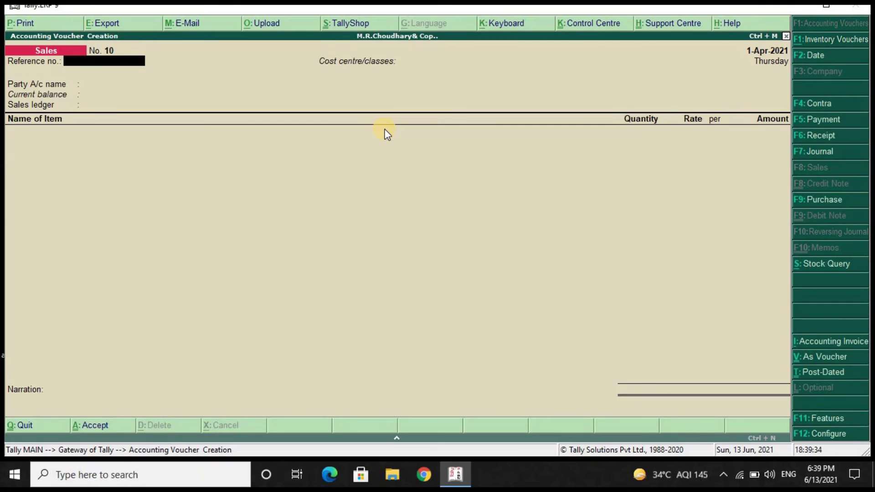
key(F5)
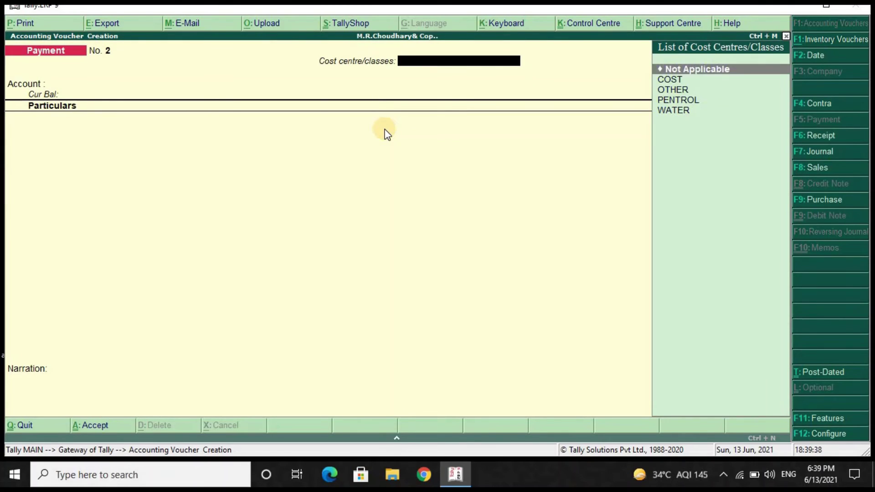
key(Down)
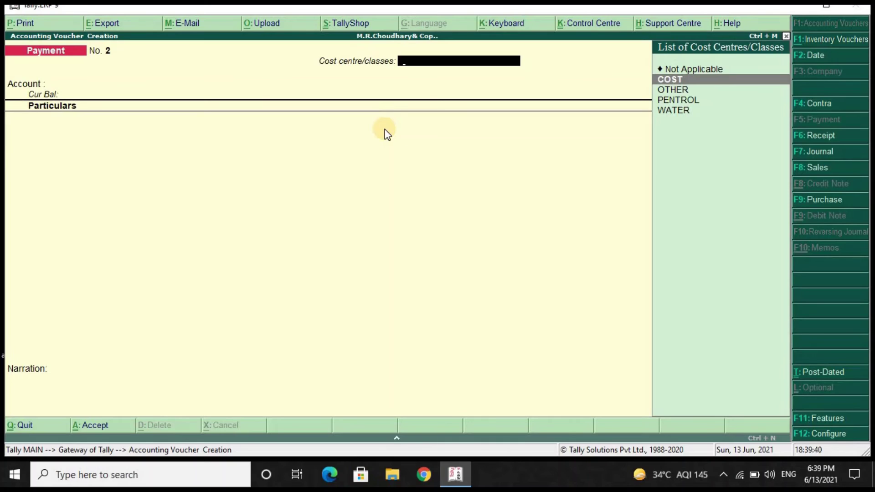
key(Return)
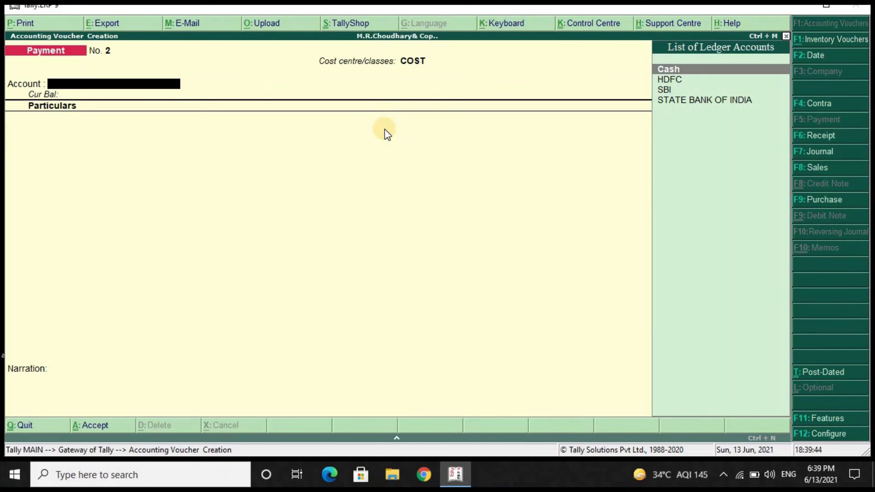
Step: Set Cash as the paying account of the payment voucher and add the COST ledger under Particulars
key(Return)
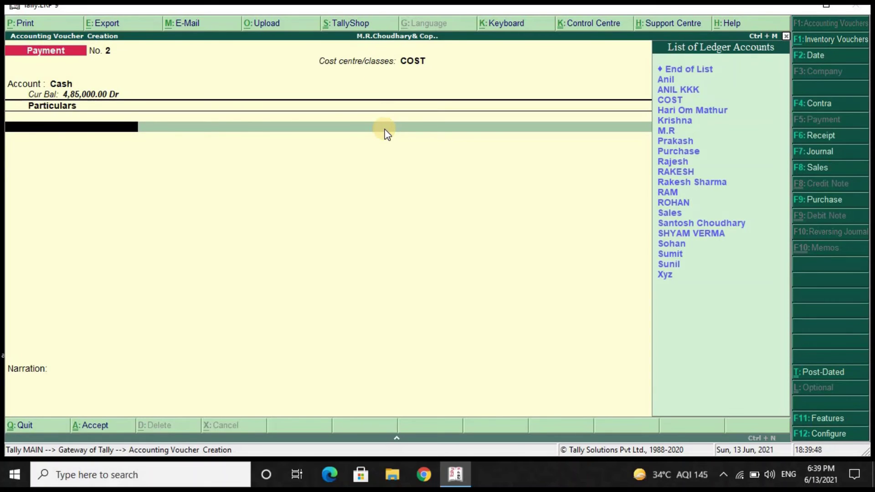
key(Down)
key(Down)
key(Down)
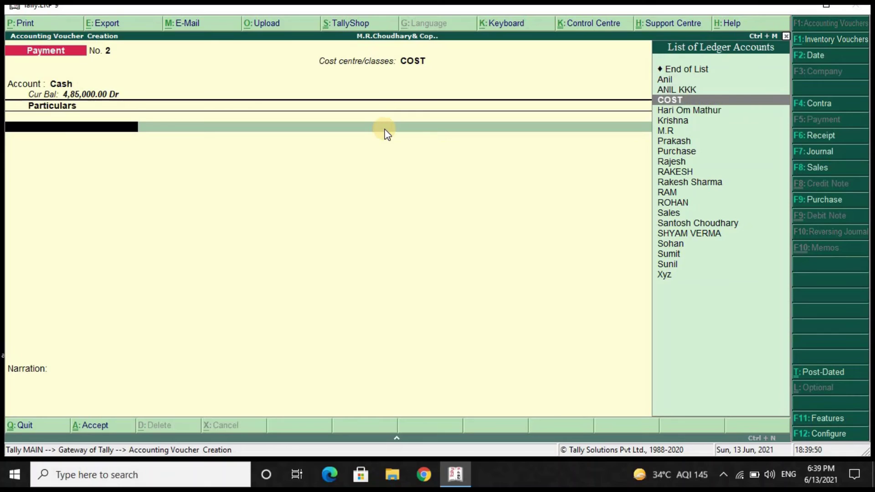
key(Return)
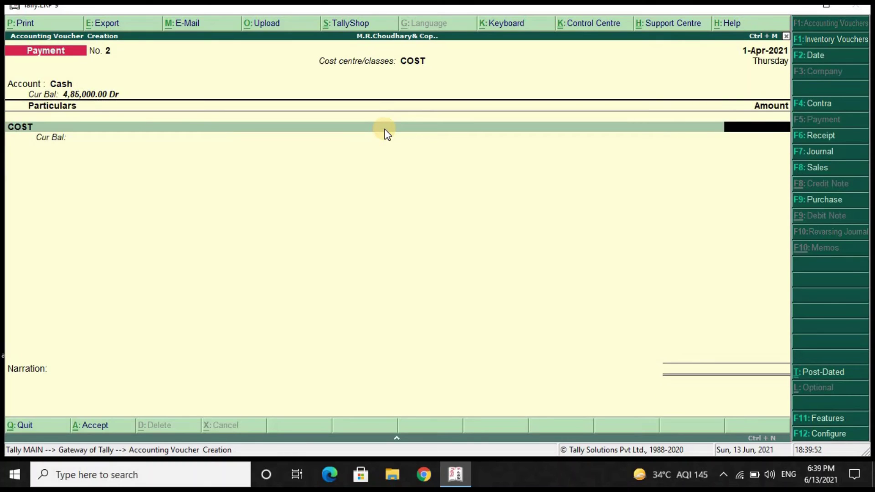
Step: Enter an amount of 5,000 for the COST ledger and allocate it as On Account
text(4500)
key(BackSpace)
key(BackSpace)
key(BackSpace)
key(BackSpace)
text(5,000)
key(Return)
key(Return)
key(Return)
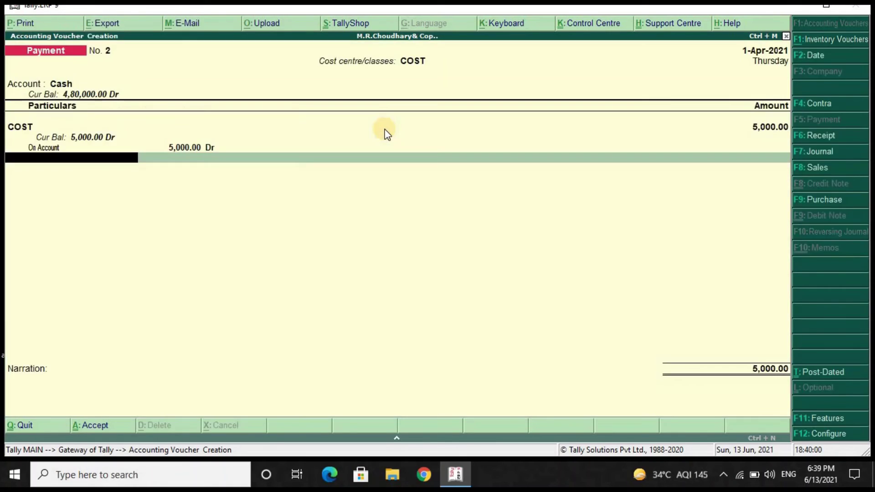
Step: Save the payment voucher without a narration and return to the Gateway of Tally
key(Return)
key(Return)
key(Return)
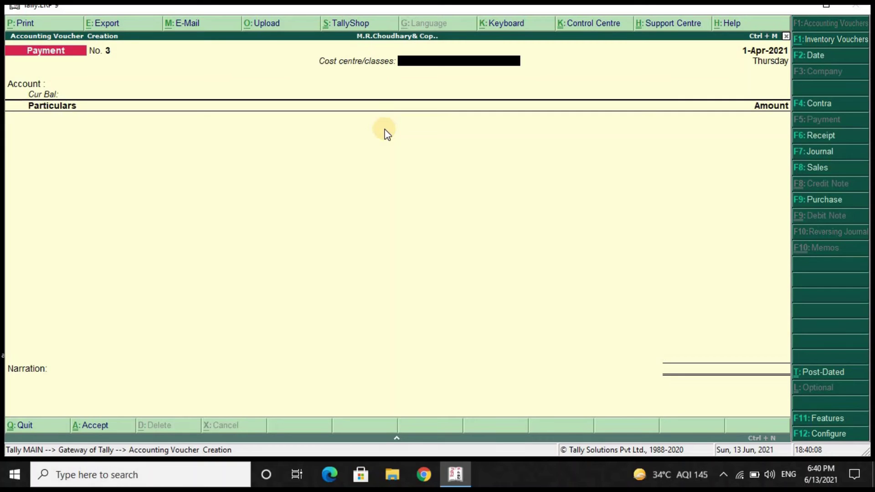
key(Escape)
key(y)
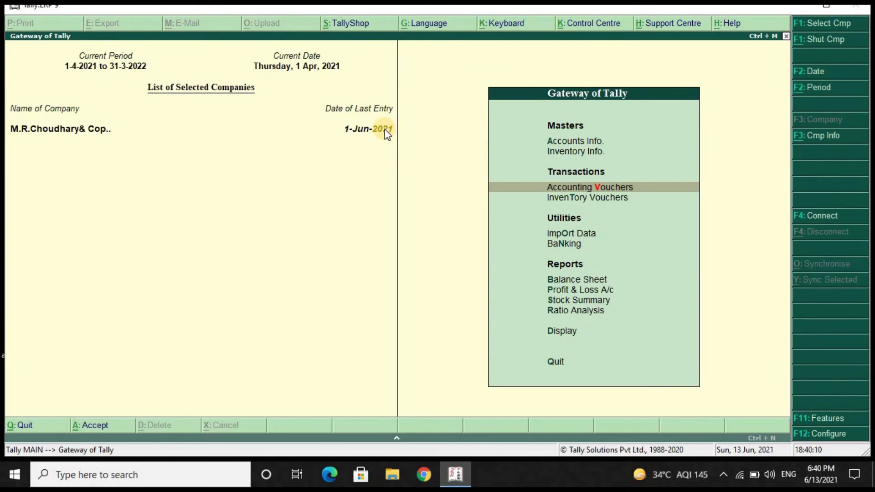
Step: Open the Statements of Accounts reports from the Gateway of Tally
key(Down)
key(Down)
key(Down)
key(Down)
key(Down)
key(Down)
key(Down)
key(Down)
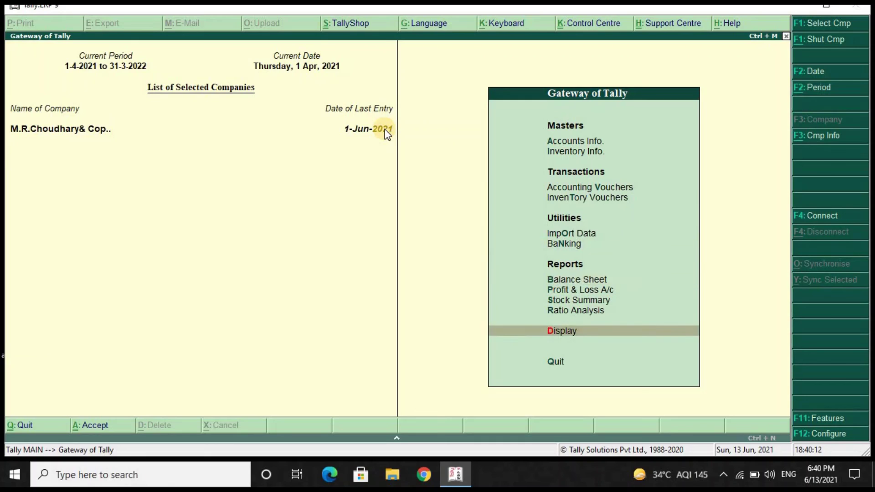
key(Return)
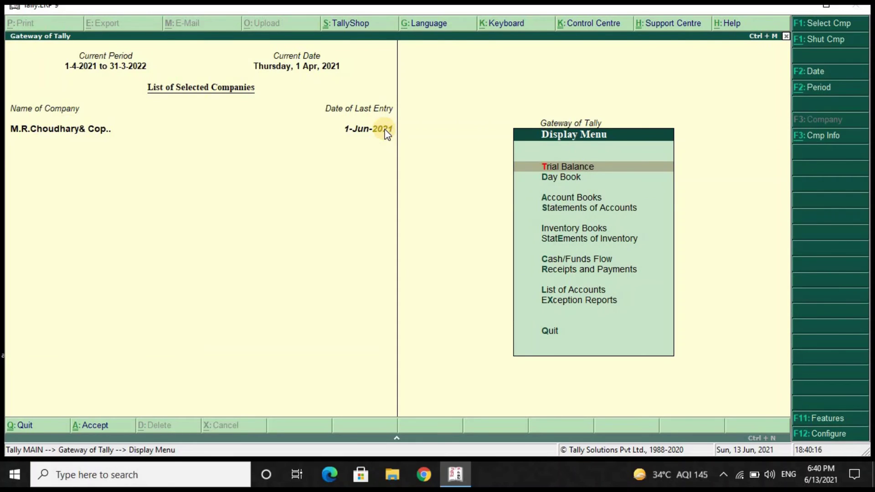
key(Down)
key(Down)
key(Down)
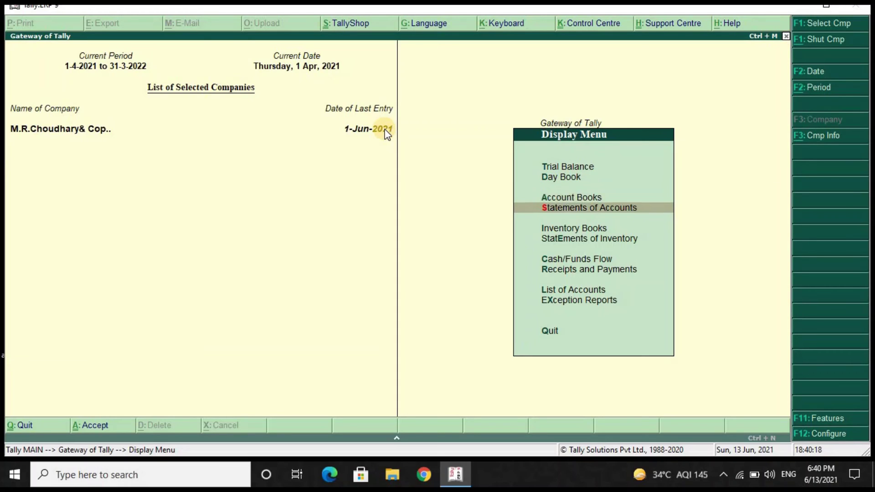
key(Return)
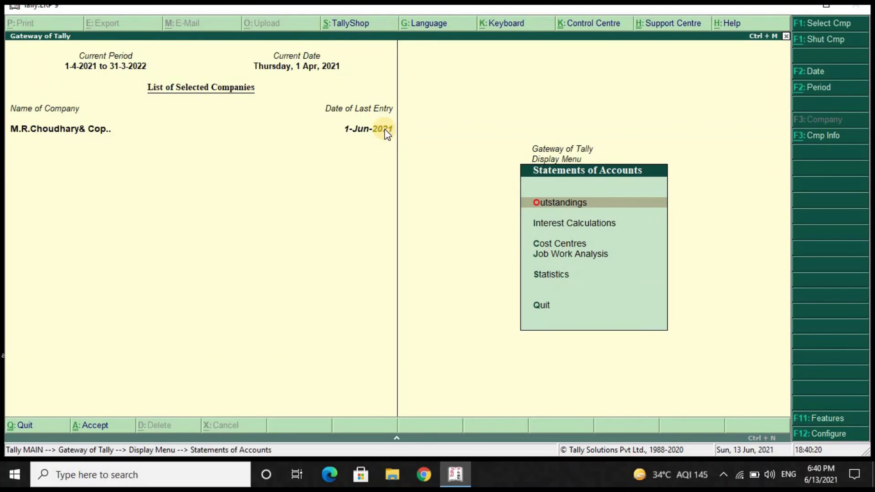
Step: Display the cost centre ledger break-up for the COST ledger
key(Down)
key(Down)
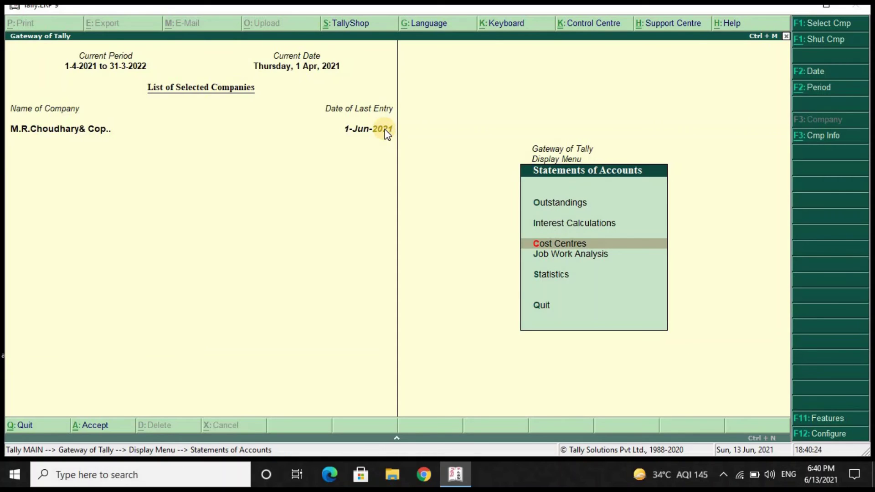
key(Return)
key(Down)
key(Down)
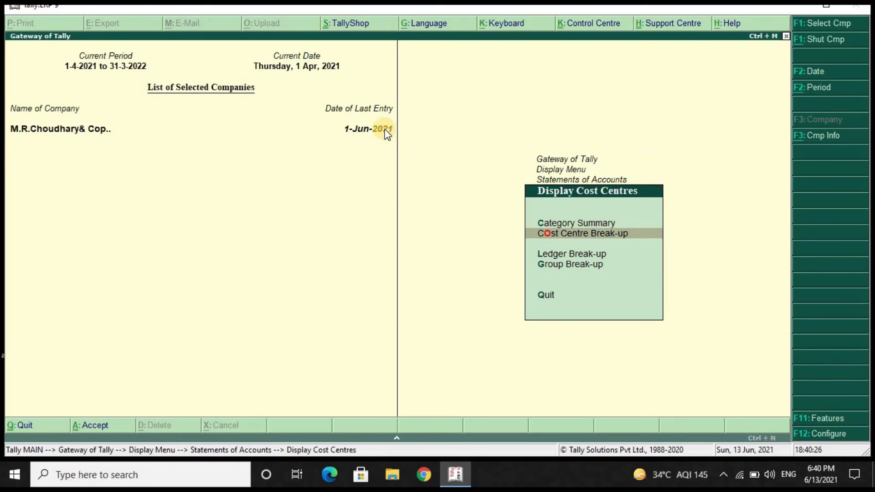
key(Return)
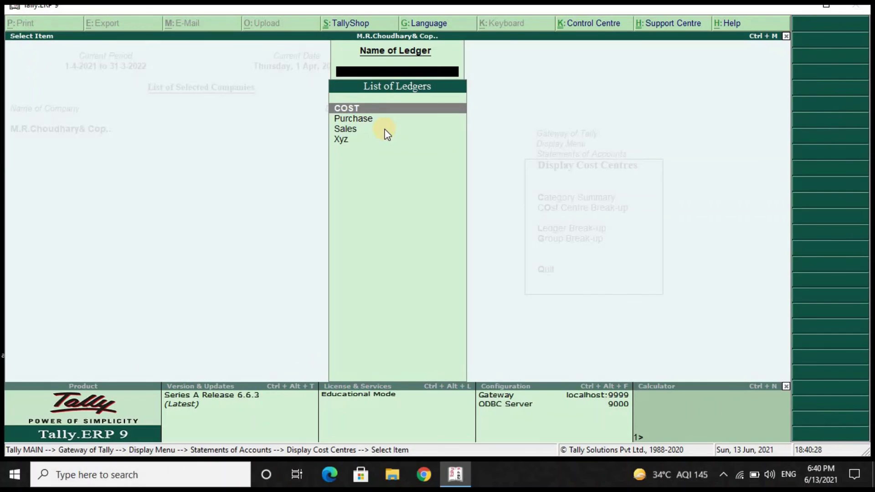
key(Return)
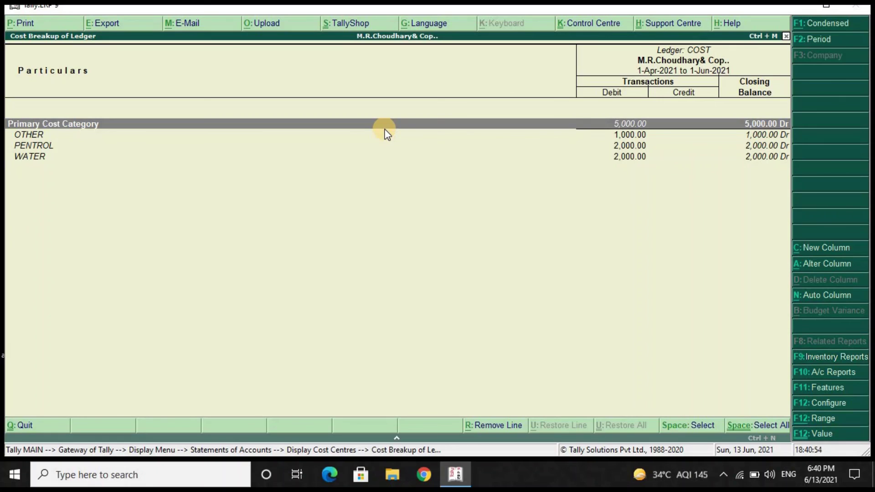
Step: Close the COST ledger break-up and go back to the Gateway of Tally without quitting
key(Escape)
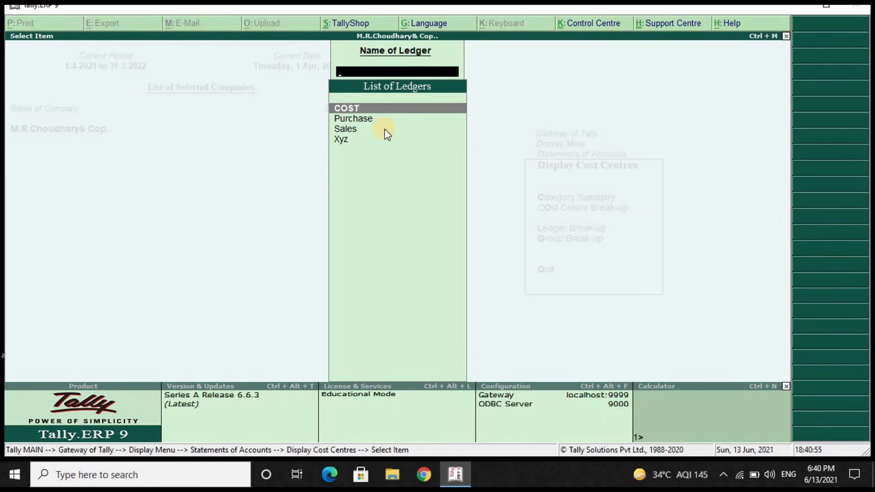
key(Escape)
key(Escape)
key(Escape)
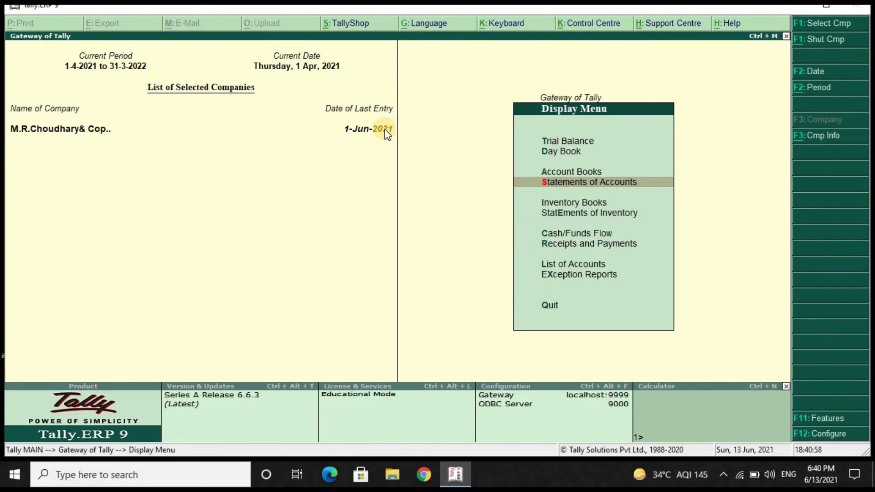
key(Escape)
key(Escape)
key(n)
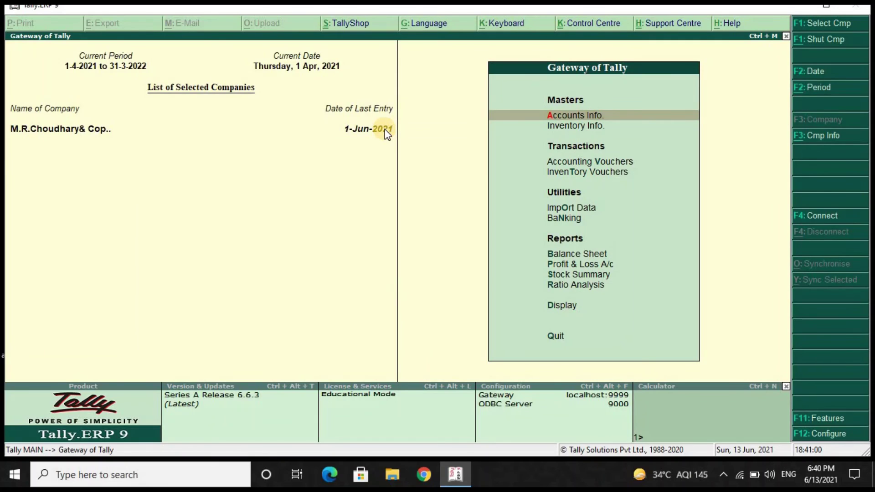
key(Return)
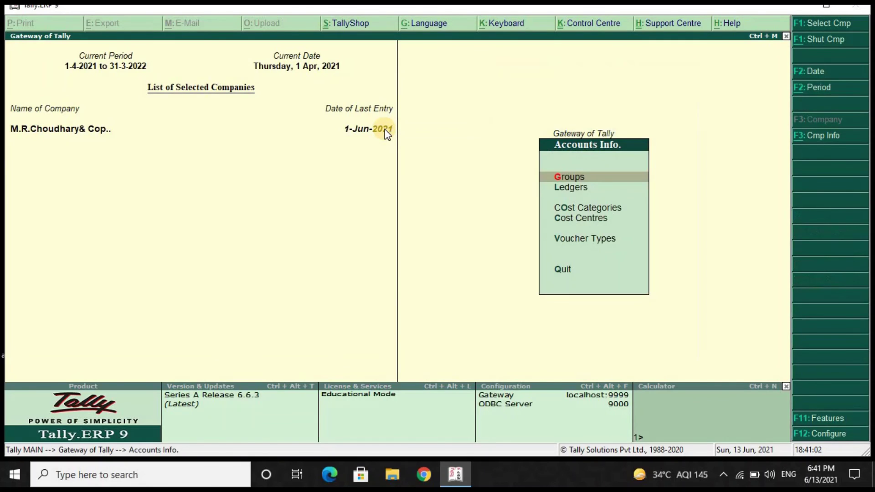
key(Down)
key(Down)
key(Down)
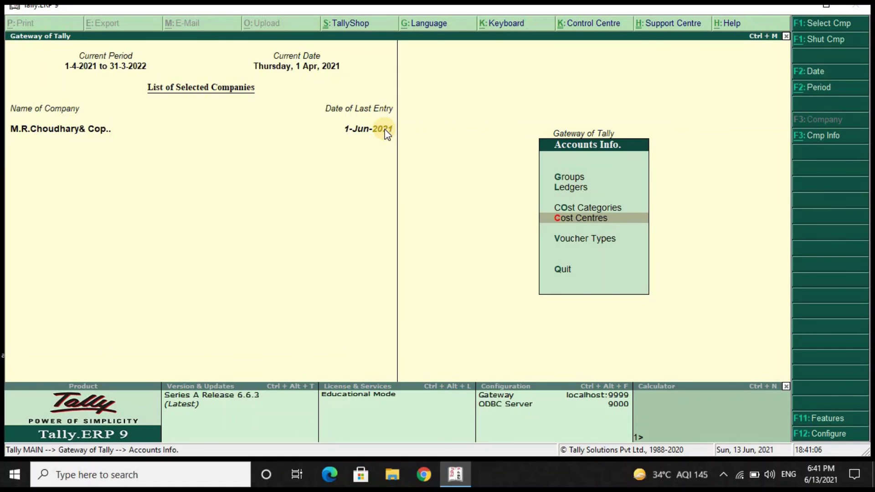
key(Escape)
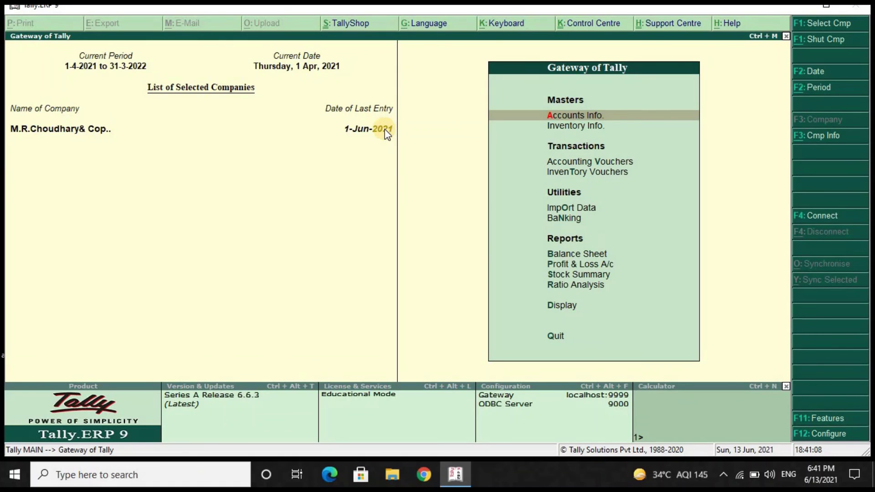
Step: Open the creation form for a single cost centre in the accounts masters
key(Return)
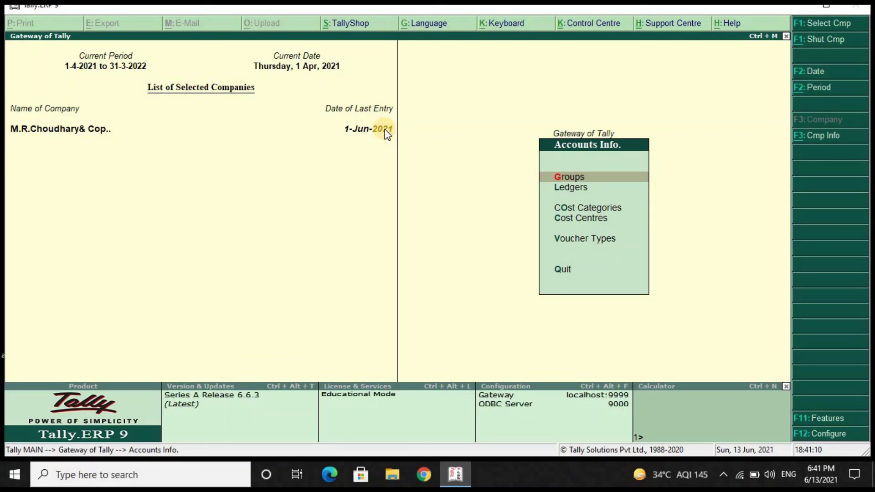
key(Down)
key(Down)
key(Down)
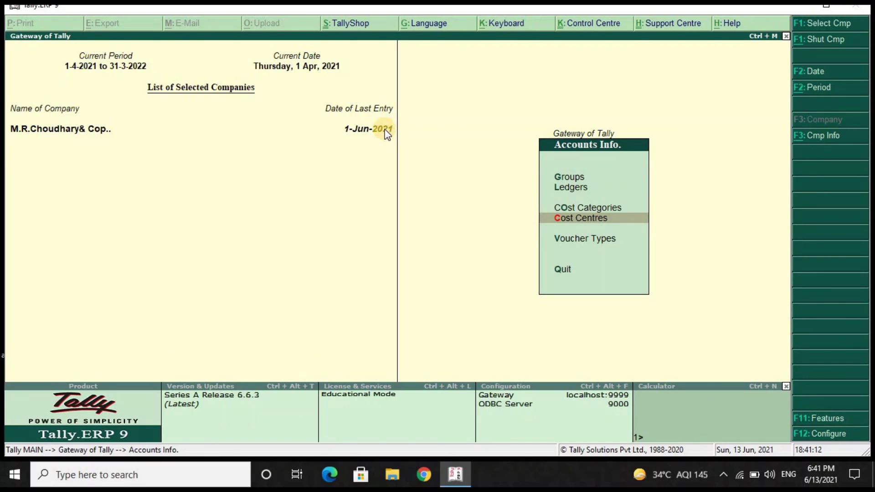
key(Return)
key(Return)
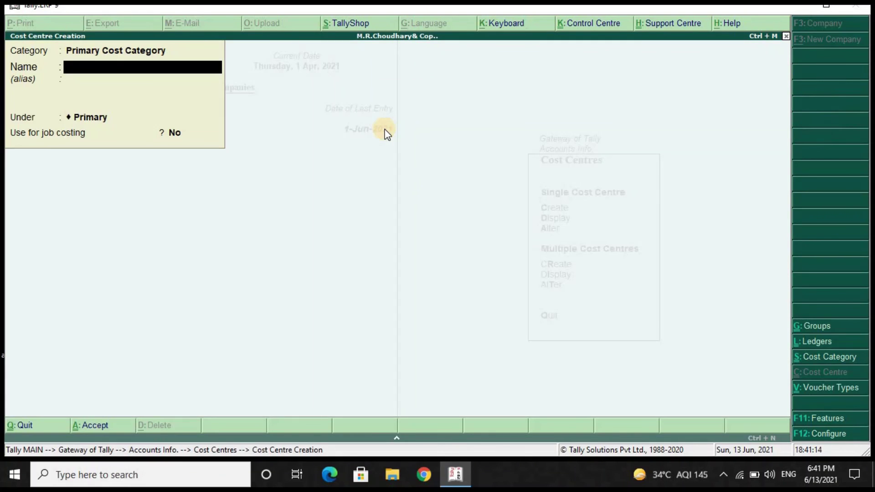
Step: Create the cost centre TEA under Primary without job costing, and return to the Gateway of Tally
text(TEA)
key(Return)
key(Return)
key(Return)
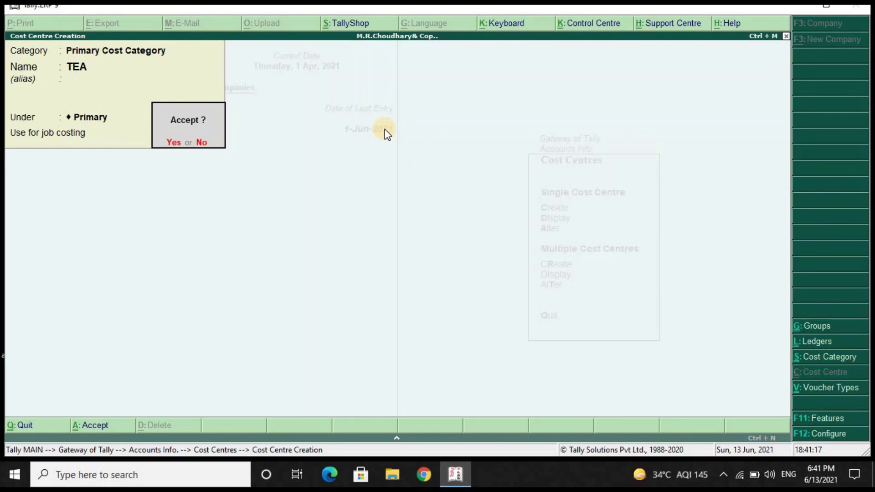
key(Return)
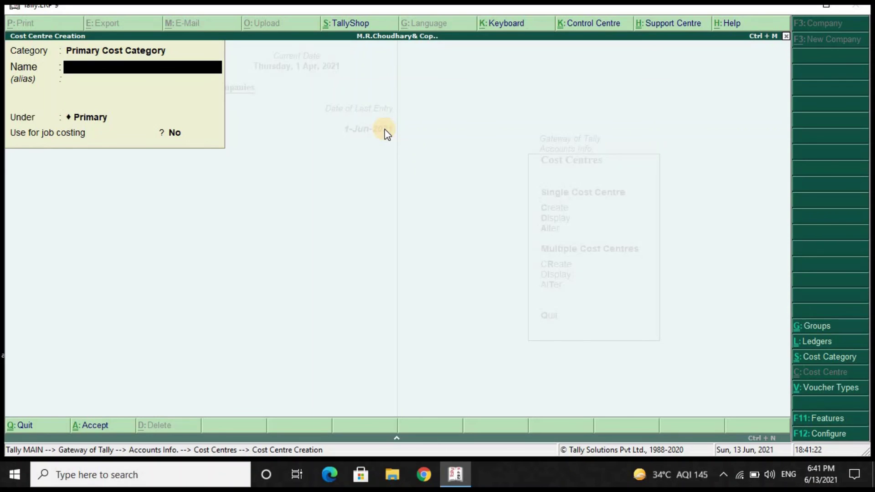
key(Escape)
key(y)
key(Escape)
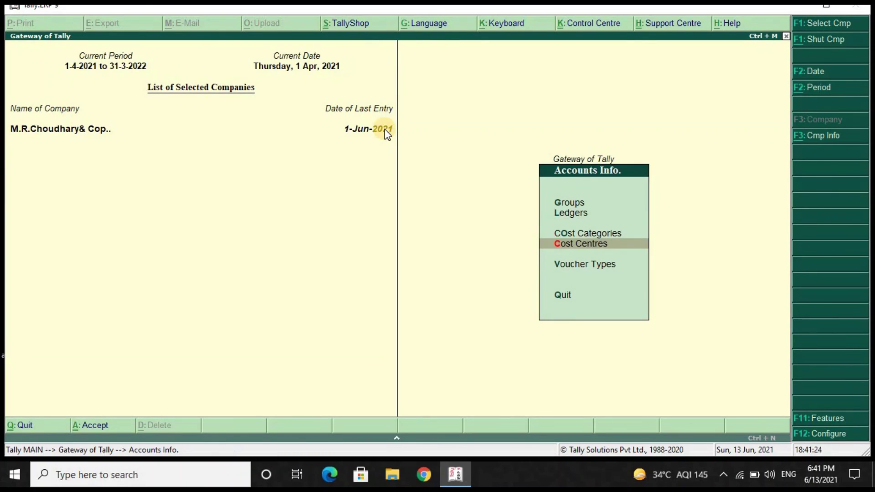
key(Escape)
Step: Start a payment voucher with the TEA cost centre and Cash as the paying account
key(Down)
key(Down)
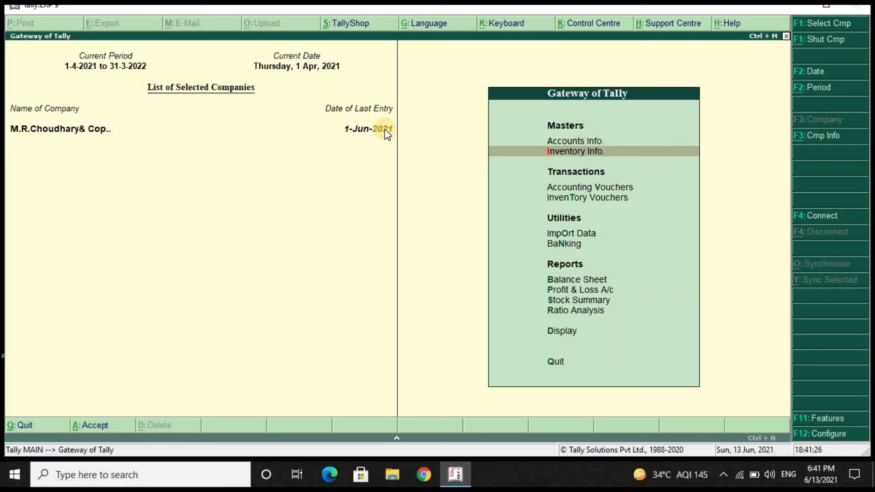
key(Return)
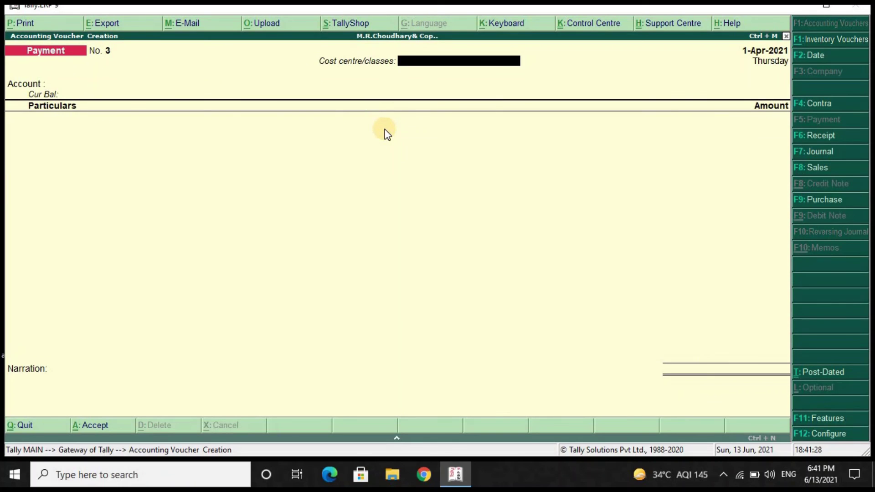
text(T)
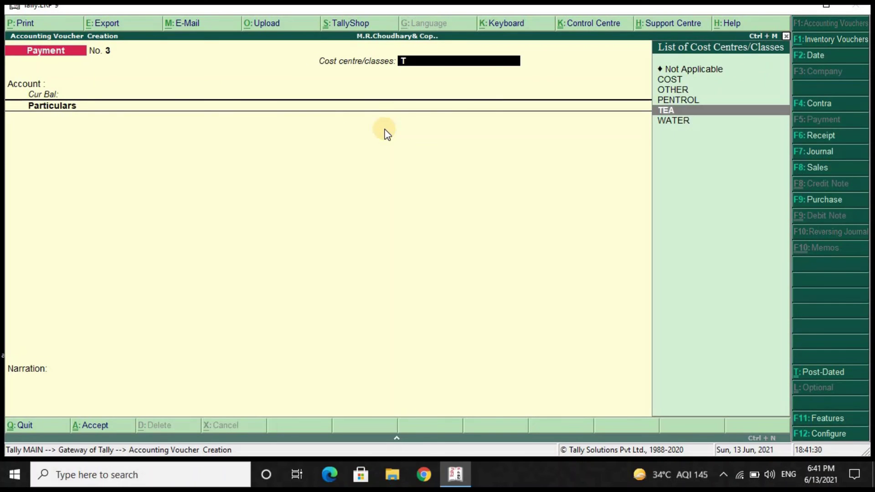
key(Return)
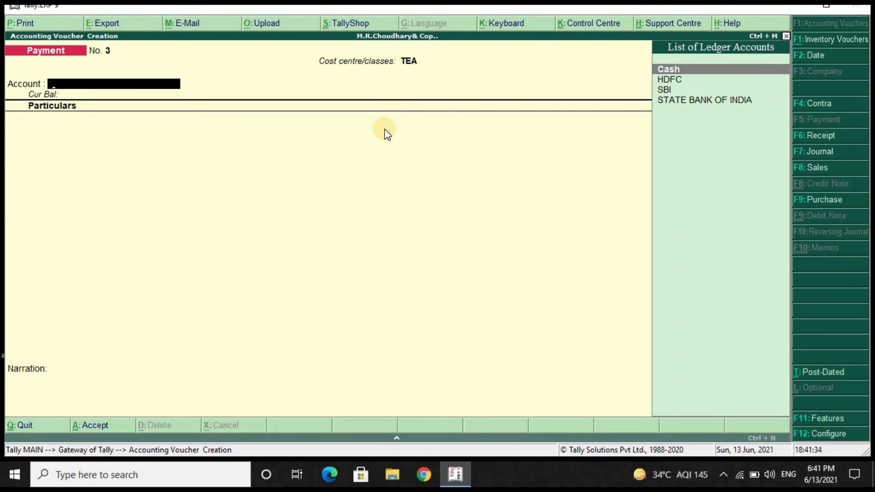
key(Return)
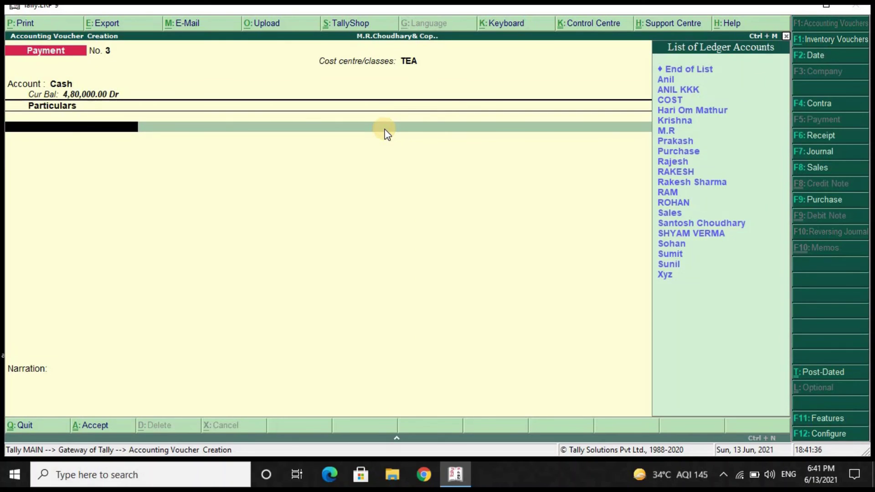
Step: Add the COST ledger with an amount of 3,000, allocated as On Account
key(Down)
key(Down)
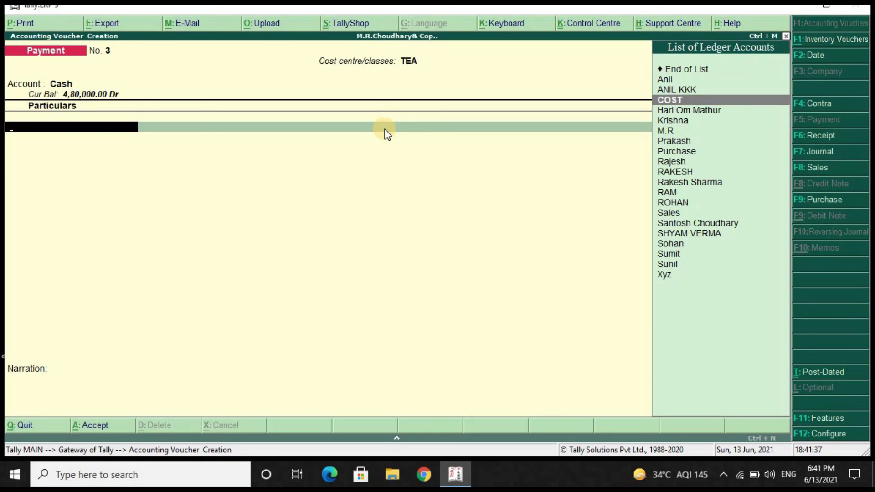
key(Return)
text(3000)
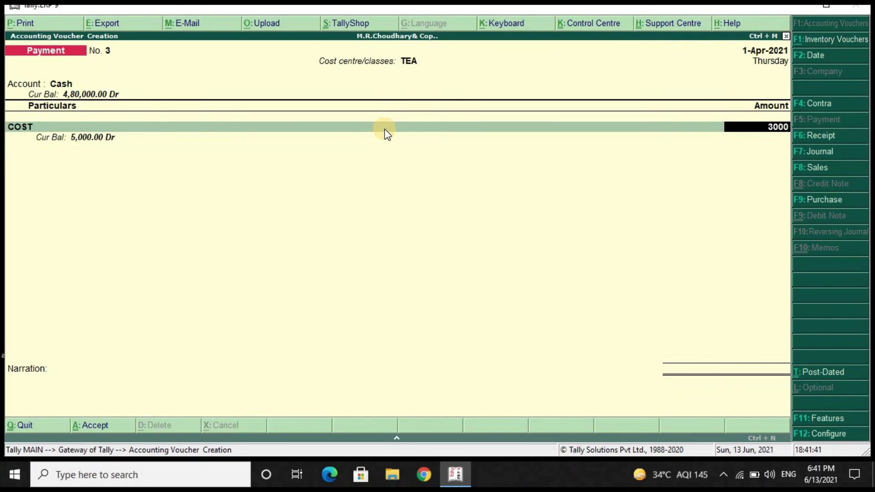
key(Return)
key(Return)
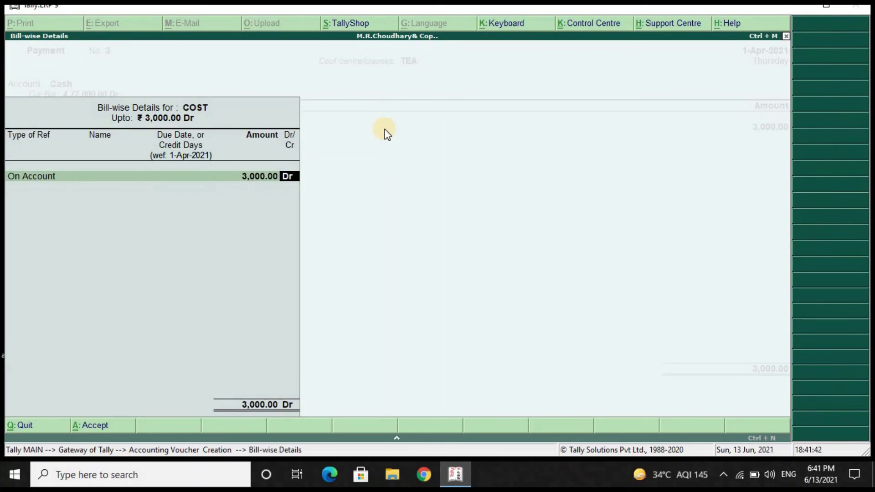
Step: Save the TEA payment voucher without a narration and return to the Gateway of Tally
key(Return)
key(Return)
key(Return)
key(Return)
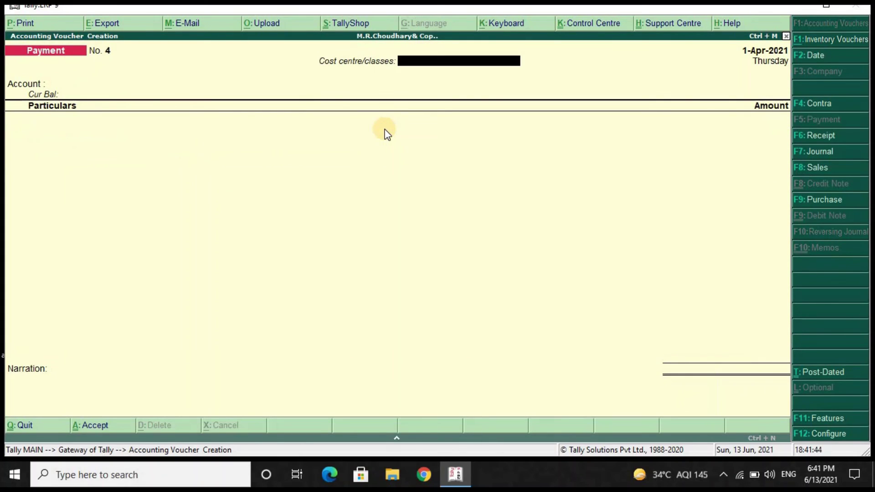
key(Escape)
key(Return)
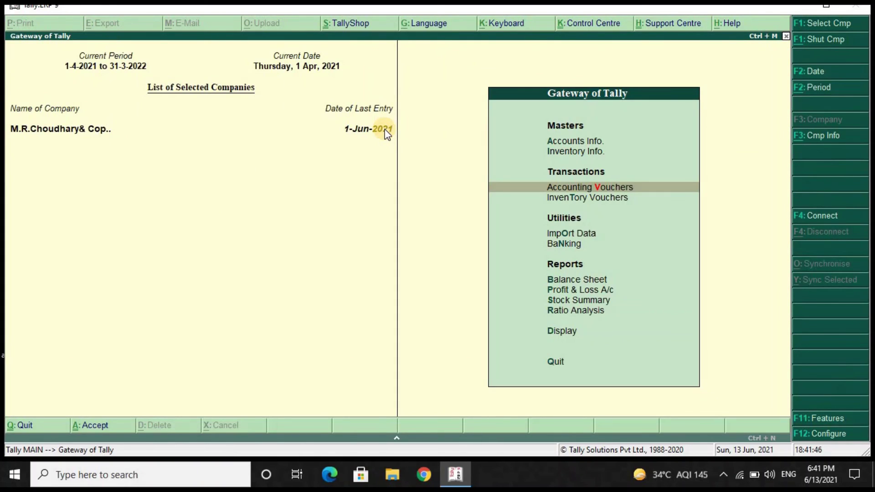
Step: Reopen the Statements of Accounts reports from the Gateway of Tally
key(Down)
key(Down)
key(Down)
key(Down)
key(Down)
key(Down)
key(Down)
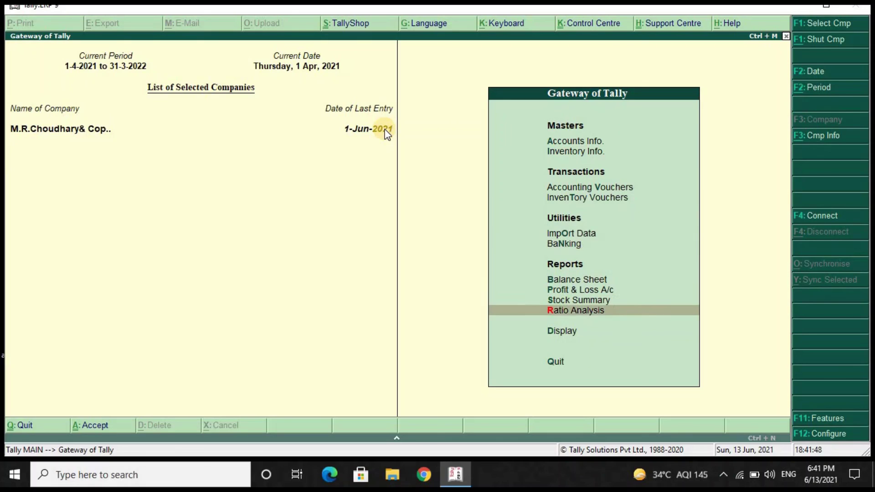
key(Down)
key(Return)
key(Down)
key(Down)
key(Down)
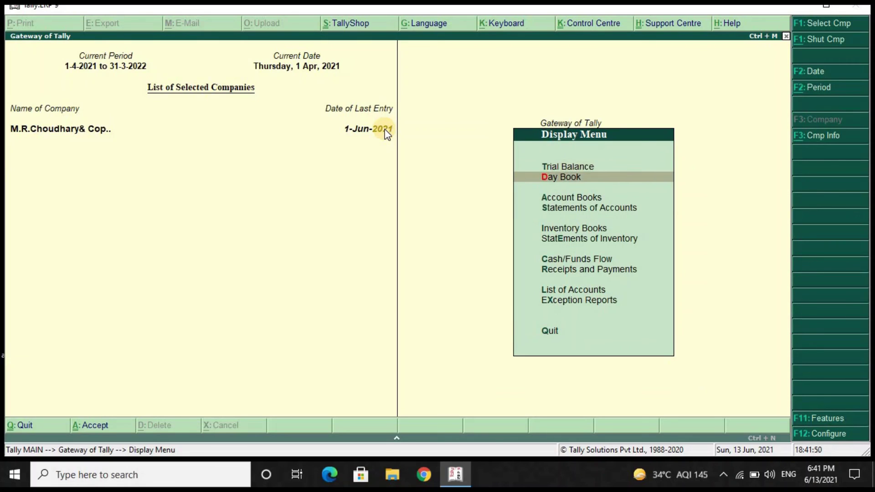
key(Return)
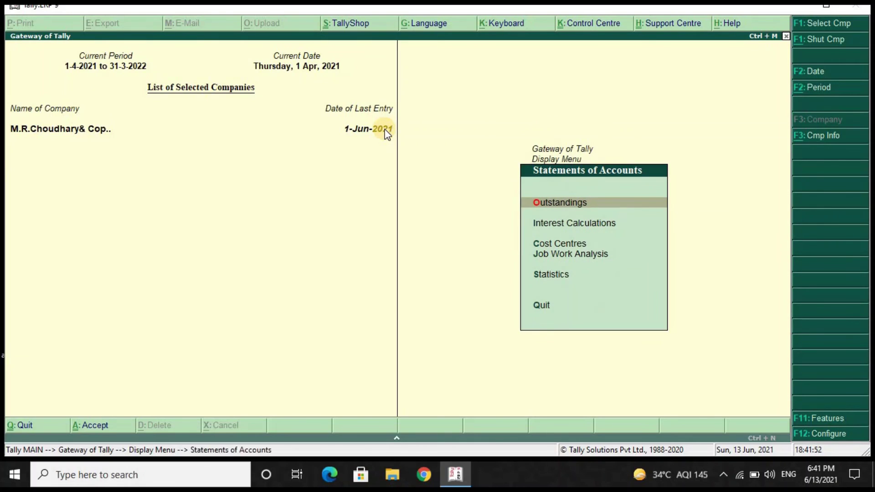
Step: Display the cost centre Ledger Break-up report for the COST ledger
key(Down)
key(Down)
key(Return)
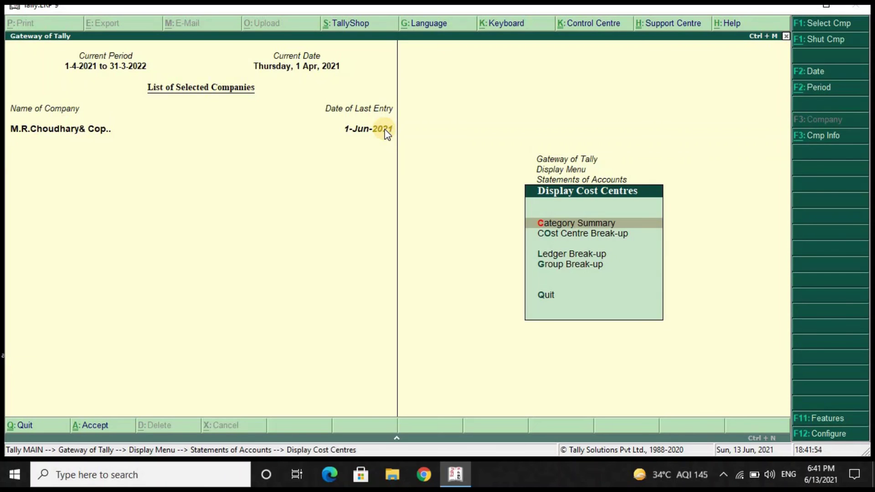
key(Down)
key(Down)
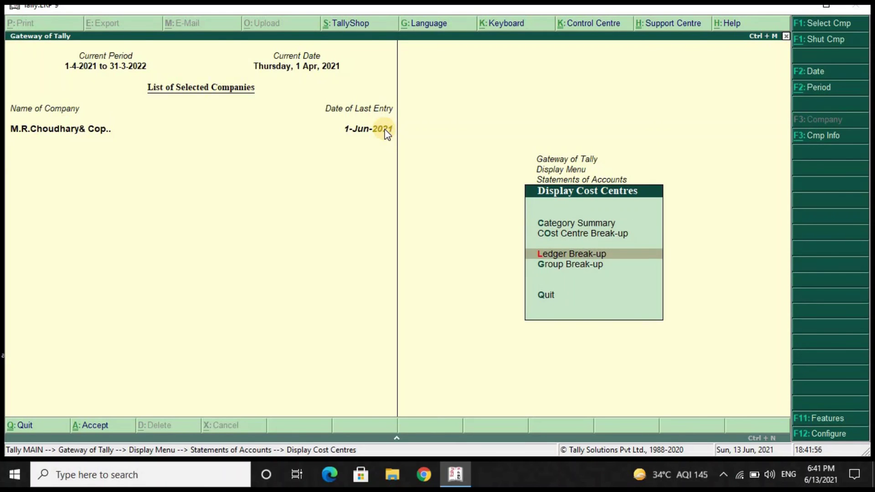
key(Return)
key(Return)
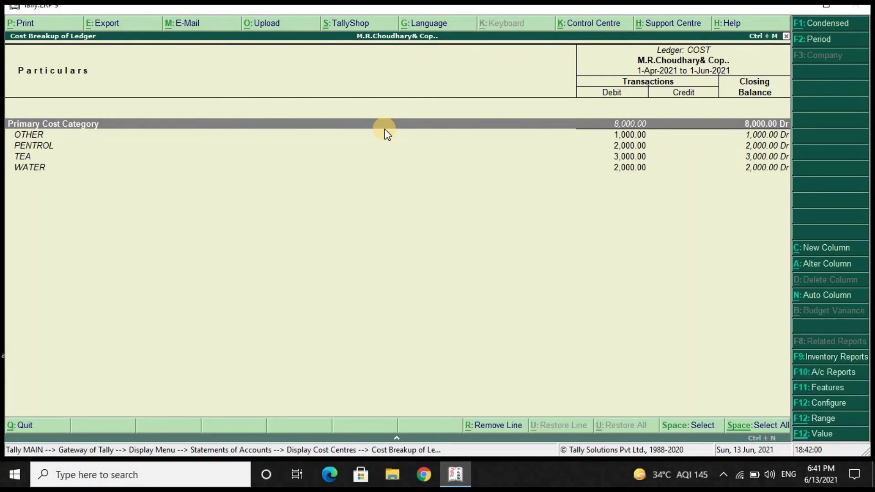
Step: Look through the cost centre lines under Primary Cost Category in the COST ledger's break-up
key(Down)
key(Down)
key(Down)
key(Down)
key(Up)
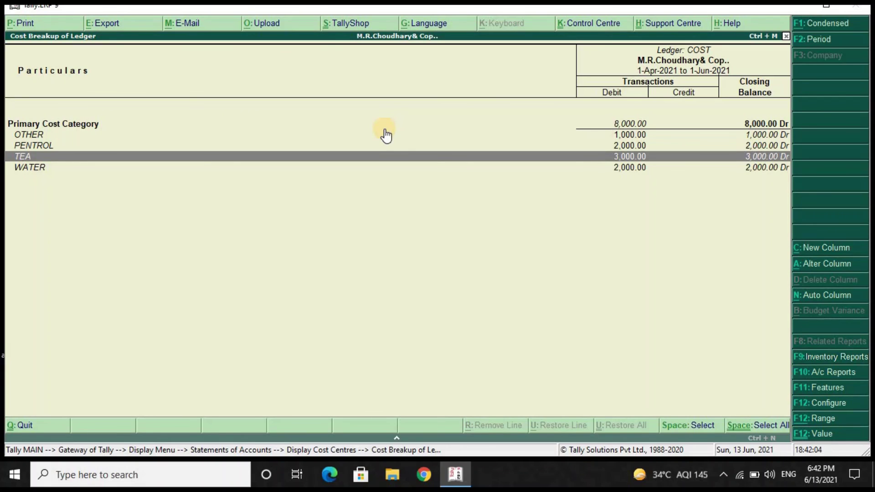
Step: Close the COST ledger break-up and return to the Gateway of Tally
key(Escape)
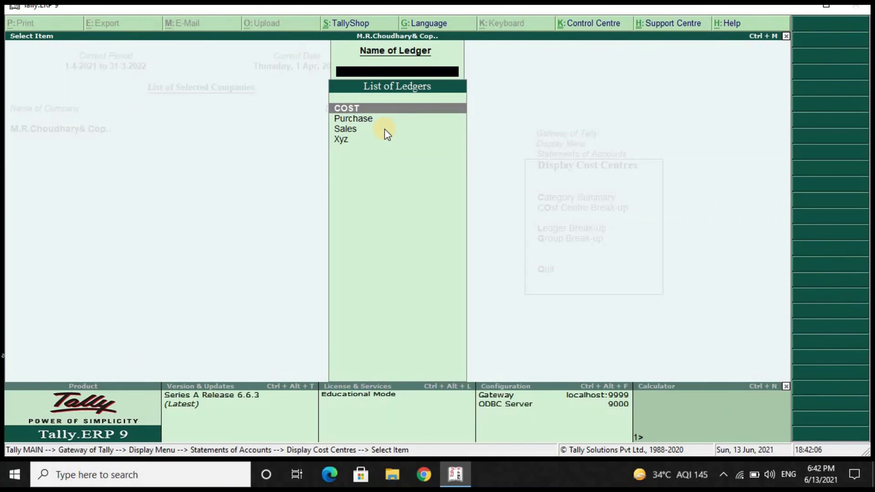
key(Escape)
key(Escape)
key(Escape)
key(Escape)
key(Escape)
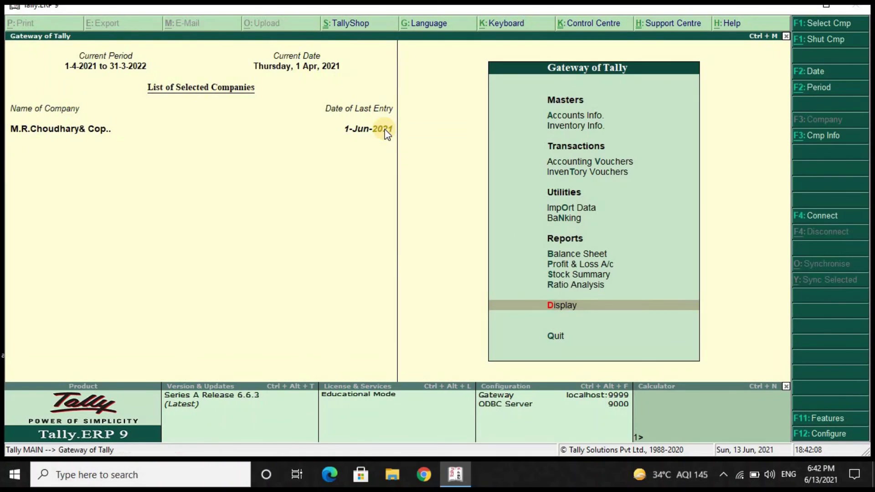
key(n)
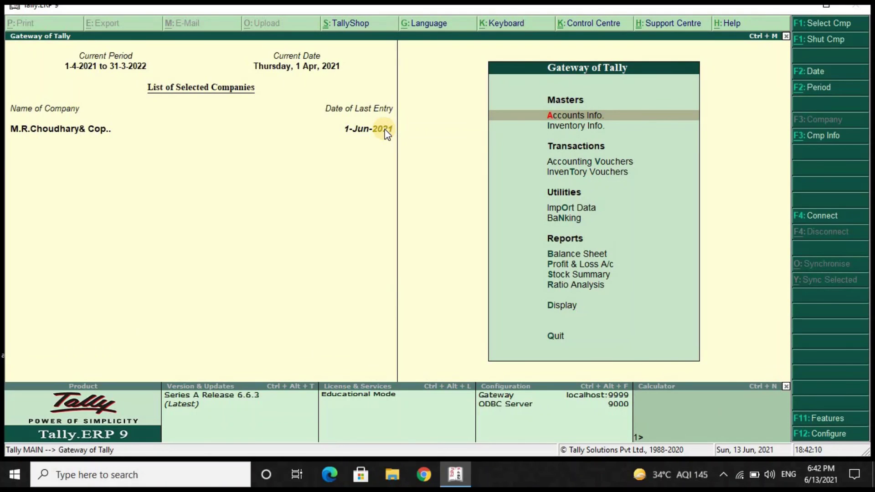